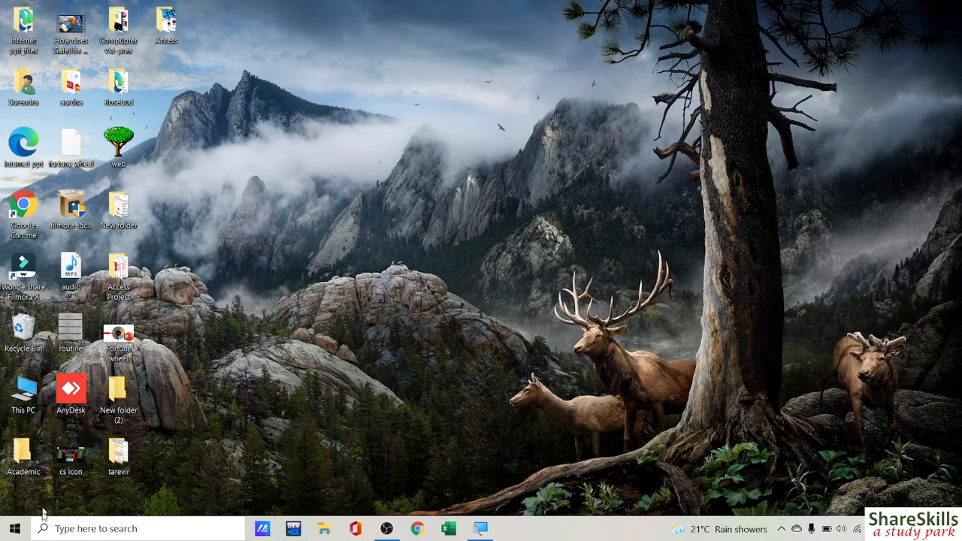
# Step: Launch Microsoft Access from the Recent list in Windows search
pyautogui.click(83, 530)
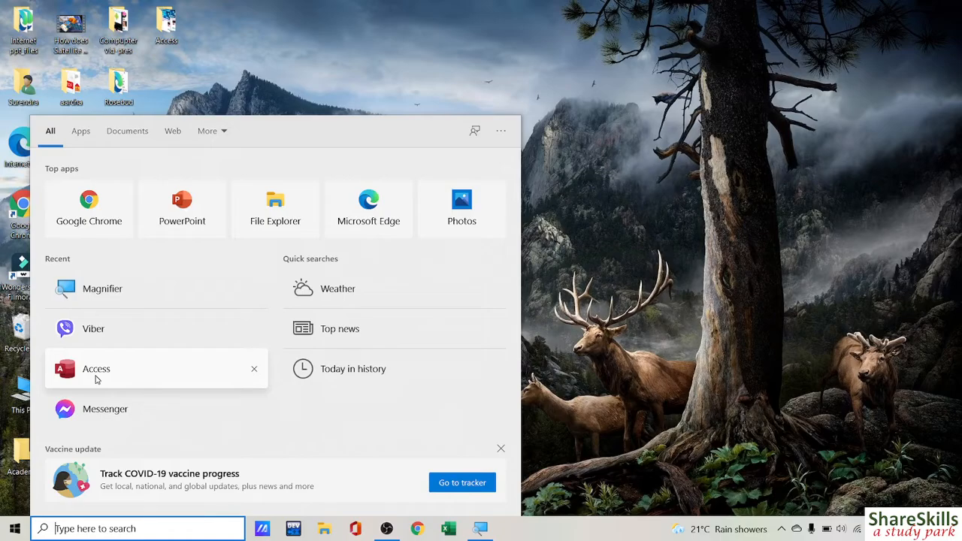
pyautogui.click(96, 380)
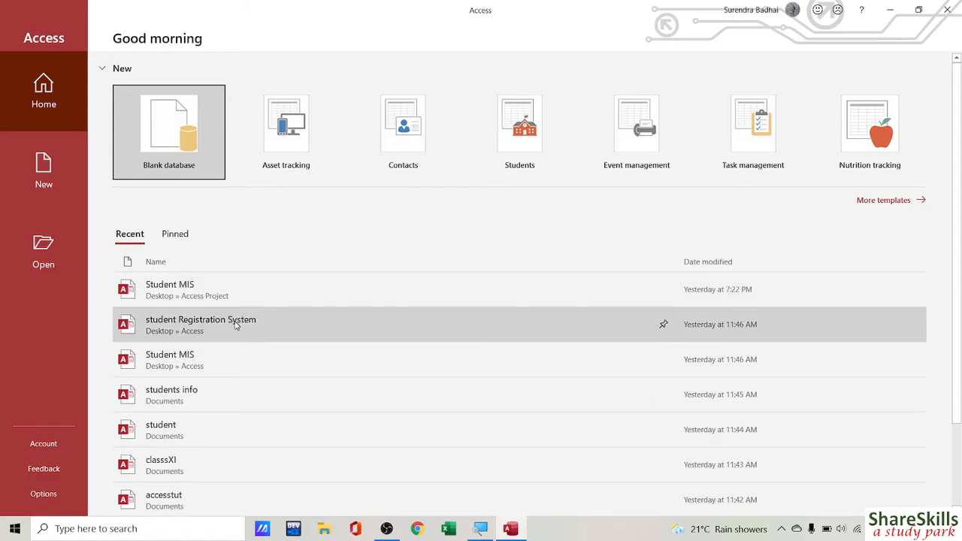
# Step: Pin the student Registration System database, check the Pinned list, then go back to Recent
pyautogui.click(663, 326)
pyautogui.scroll(-1, 132, 172)
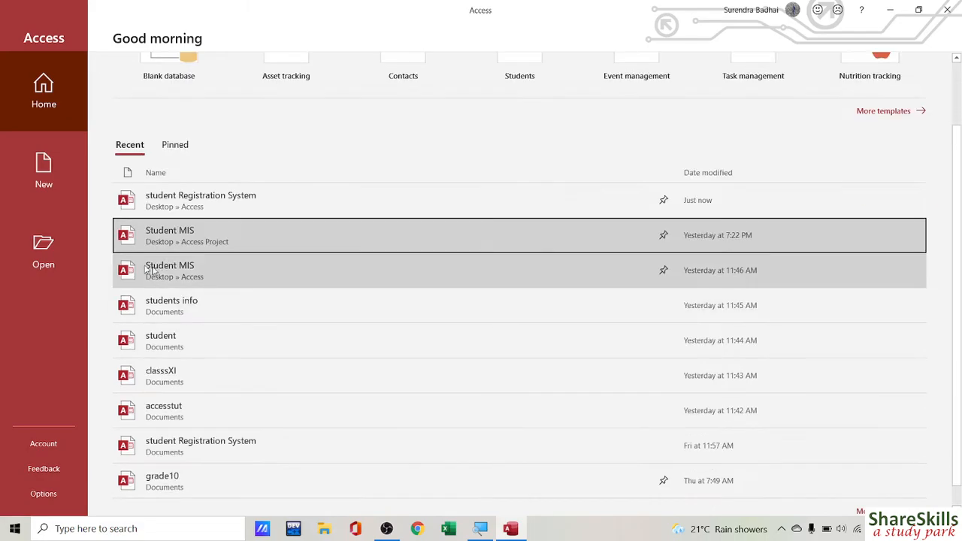
pyautogui.click(178, 144)
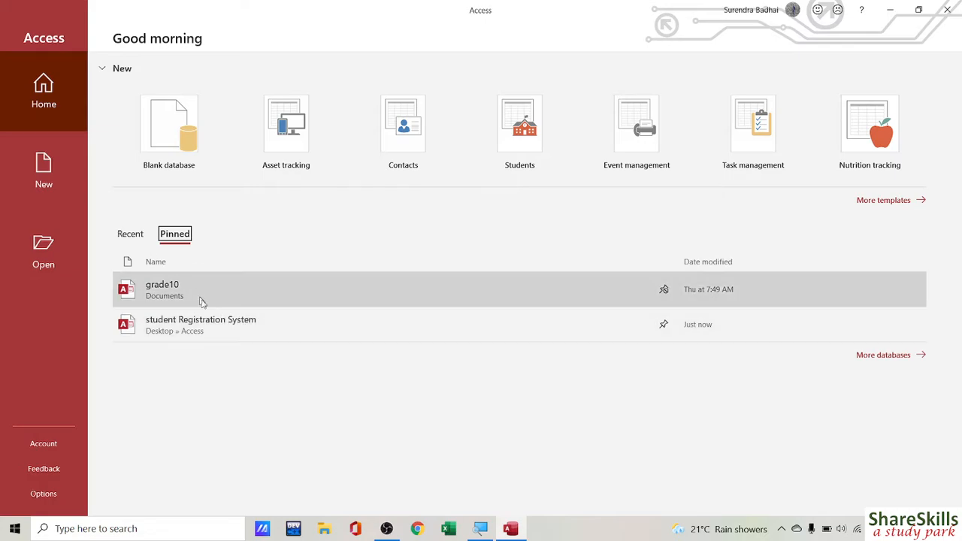
pyautogui.click(128, 234)
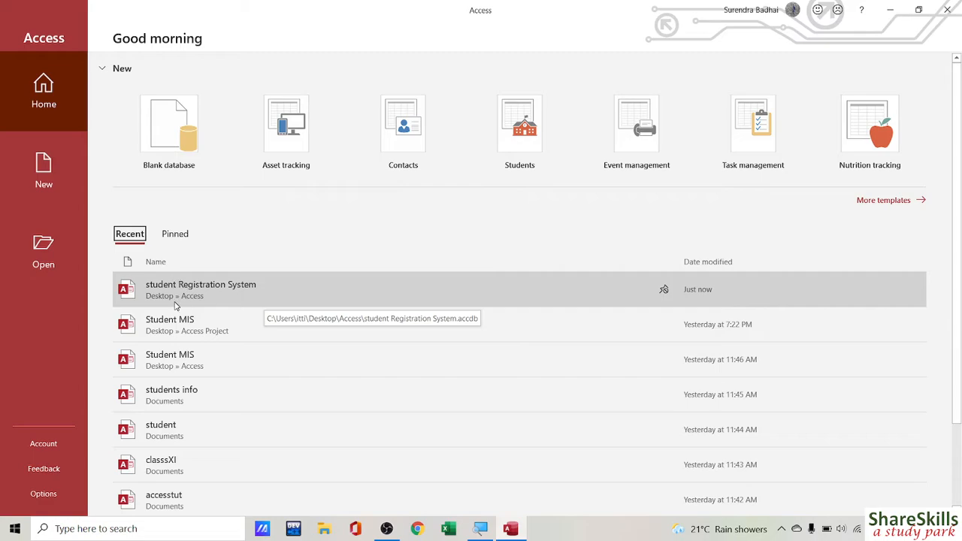
# Step: Start a Blank database and bring up the File New Database browser for its location
pyautogui.click(166, 119)
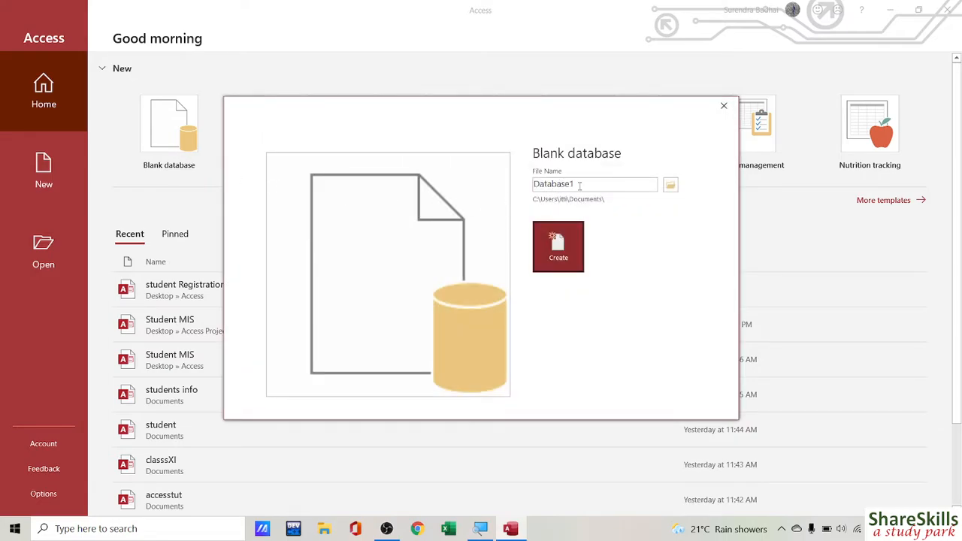
pyautogui.click(583, 186)
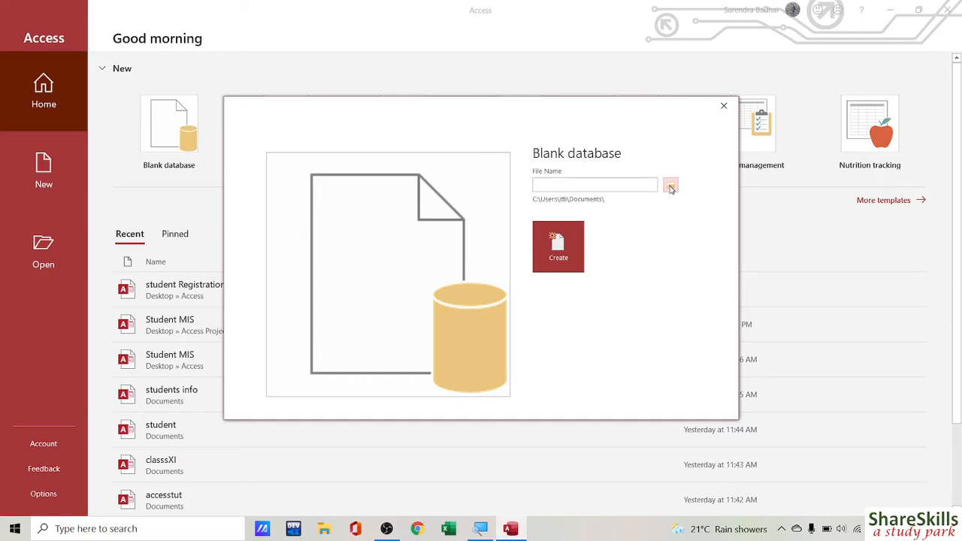
pyautogui.click(671, 187)
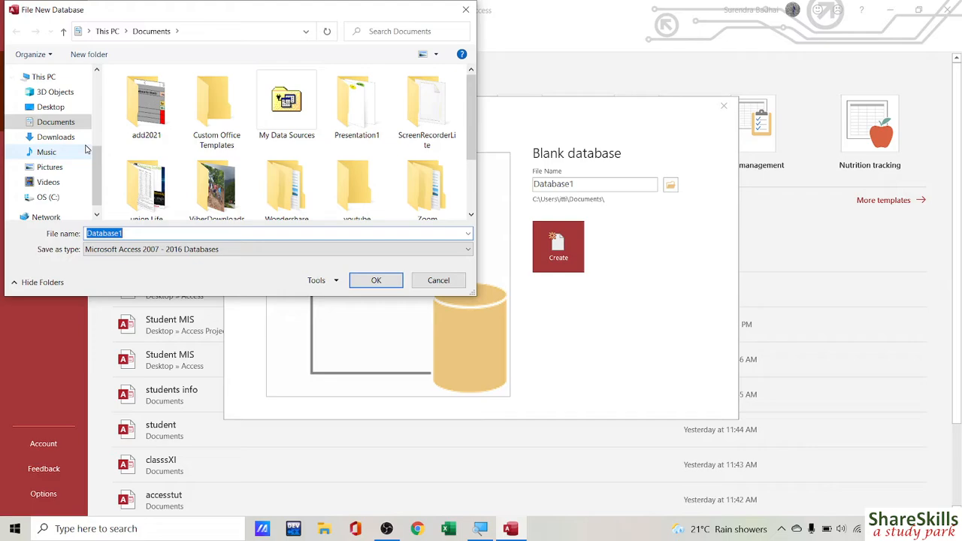
# Step: Name the new database practical 1.accdb and save it in Desktop\Access Project
pyautogui.click(54, 108)
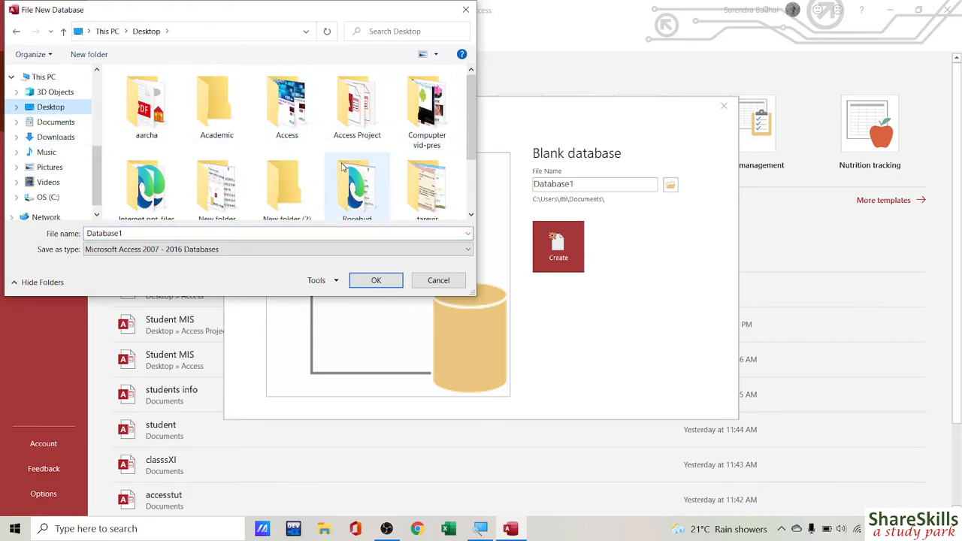
pyautogui.click(359, 108)
pyautogui.doubleClick(359, 107)
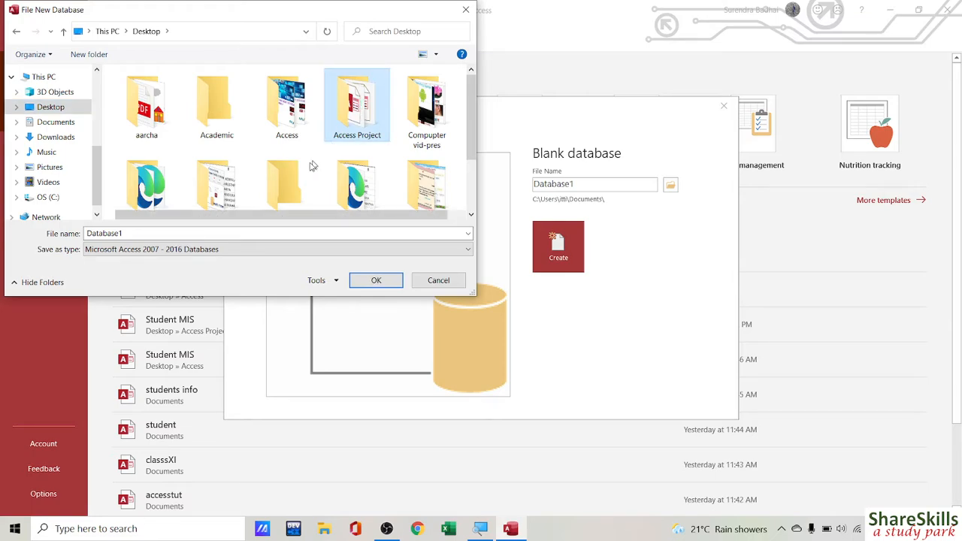
pyautogui.doubleClick(134, 233)
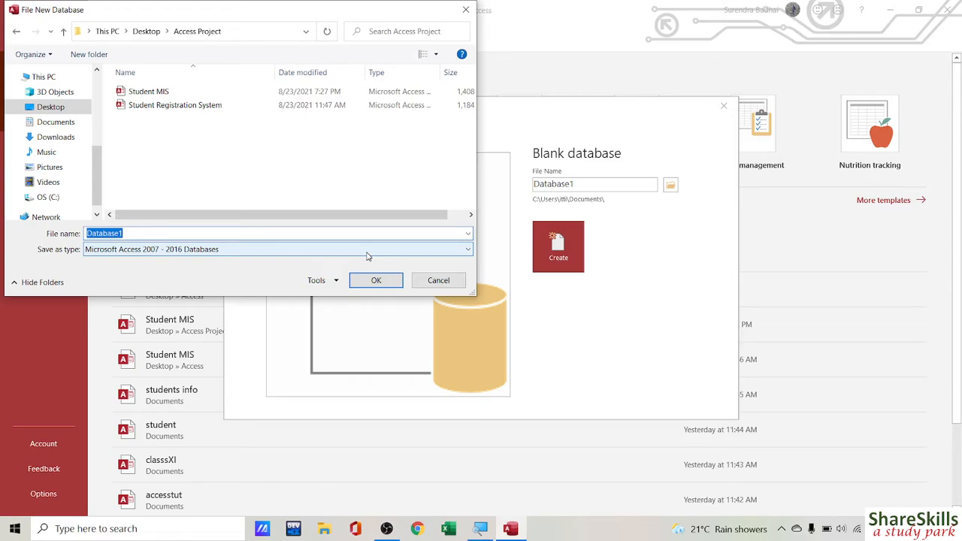
pyautogui.write('pa')
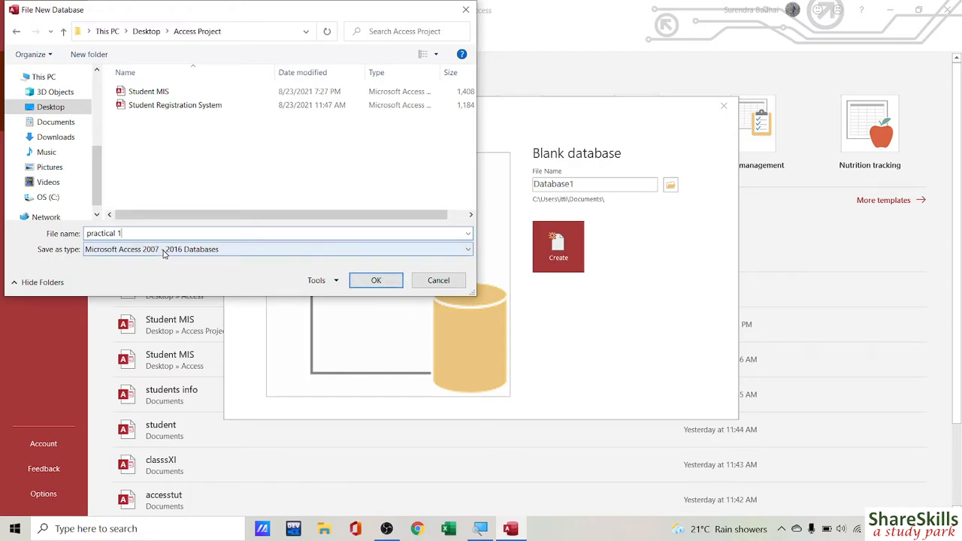
pyautogui.click(376, 280)
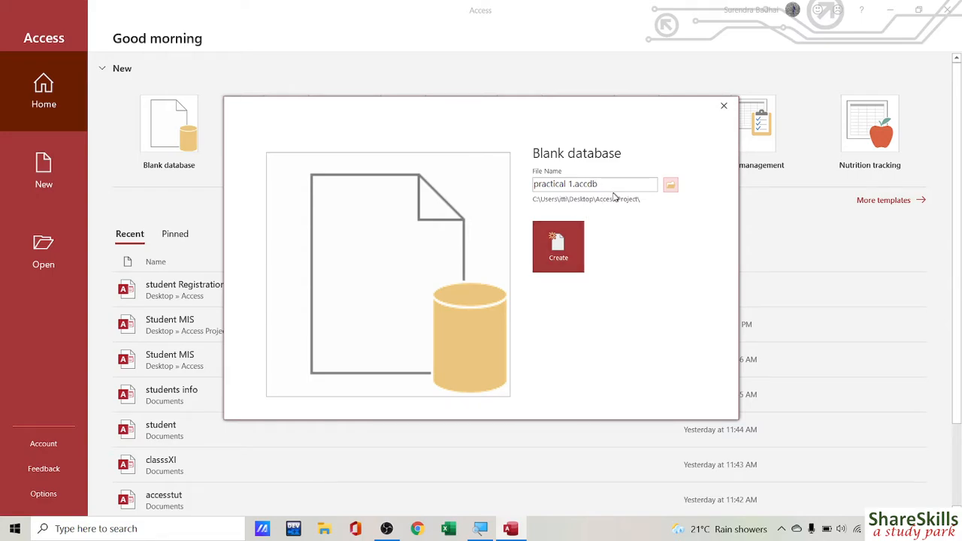
# Step: Create the practical 1 database, then collapse and re-expand the Navigation Pane
pyautogui.click(557, 250)
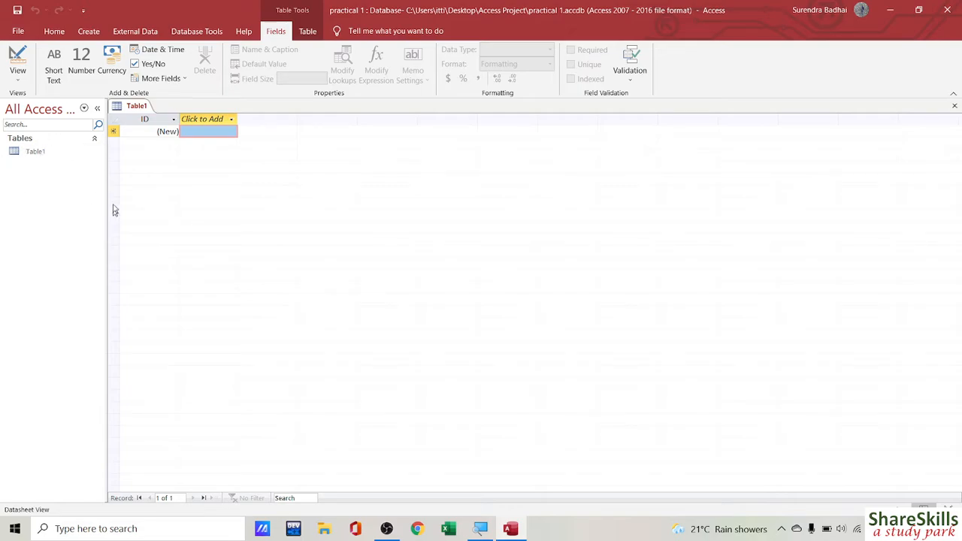
pyautogui.click(97, 110)
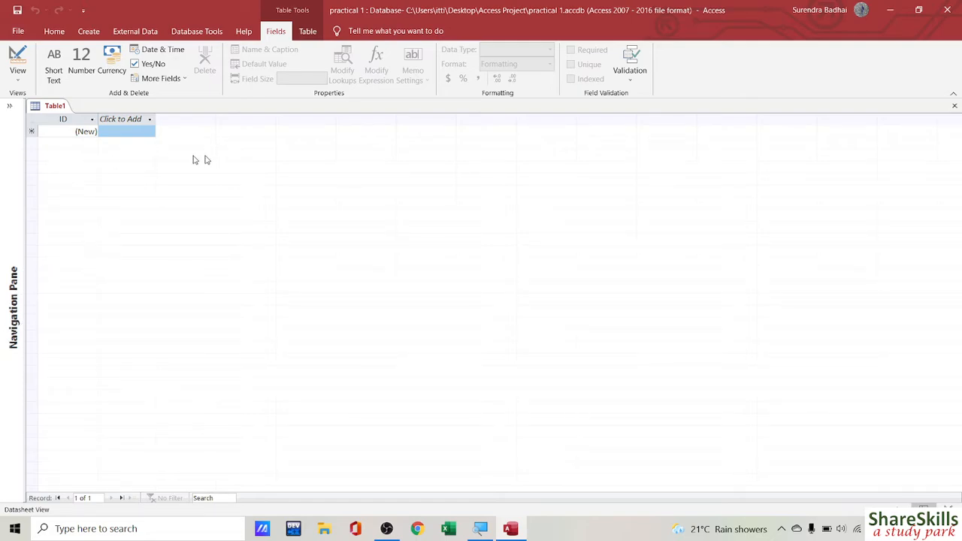
pyautogui.click(10, 106)
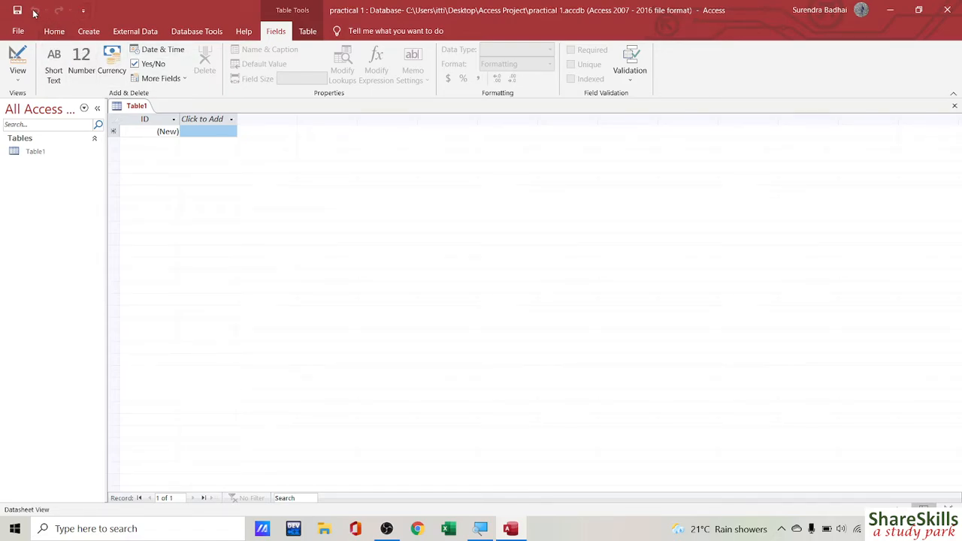
pyautogui.click(82, 11)
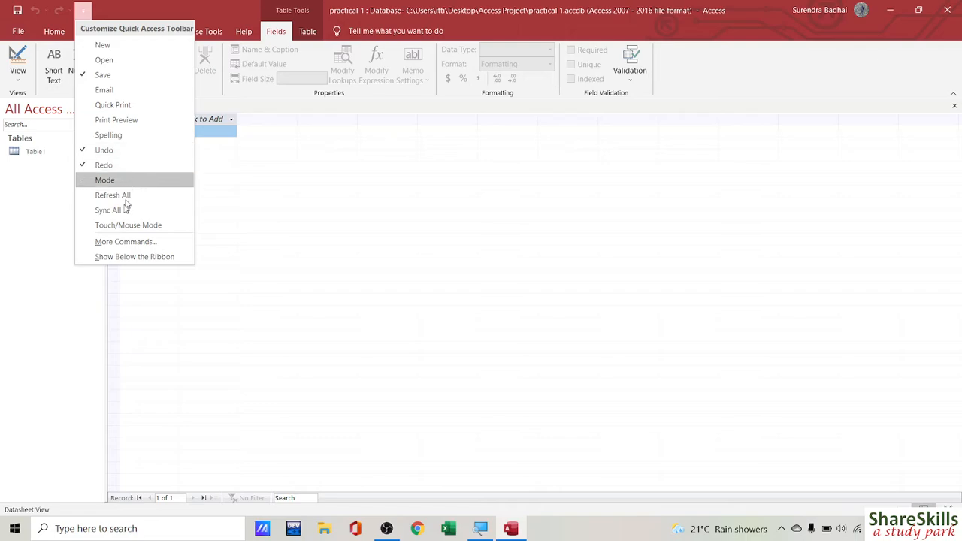
pyautogui.click(84, 11)
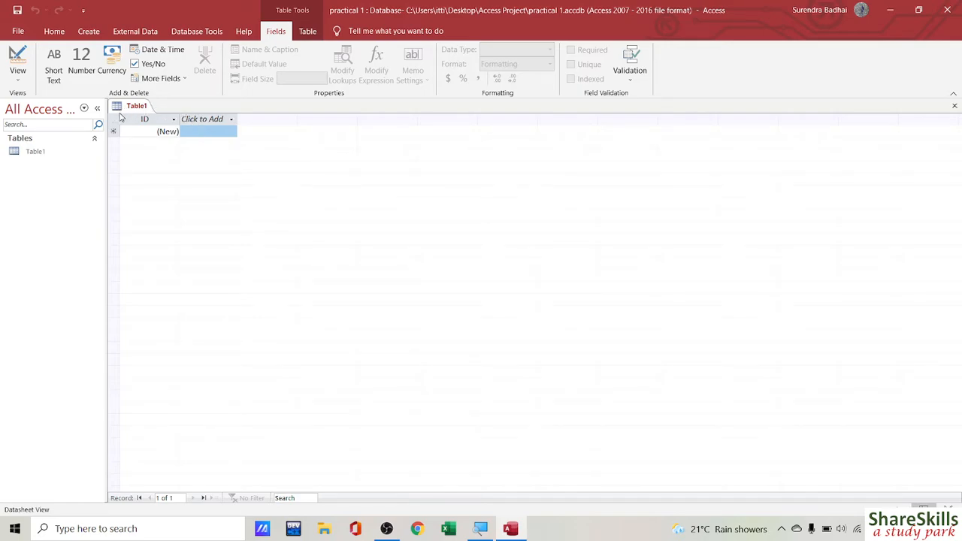
pyautogui.click(81, 34)
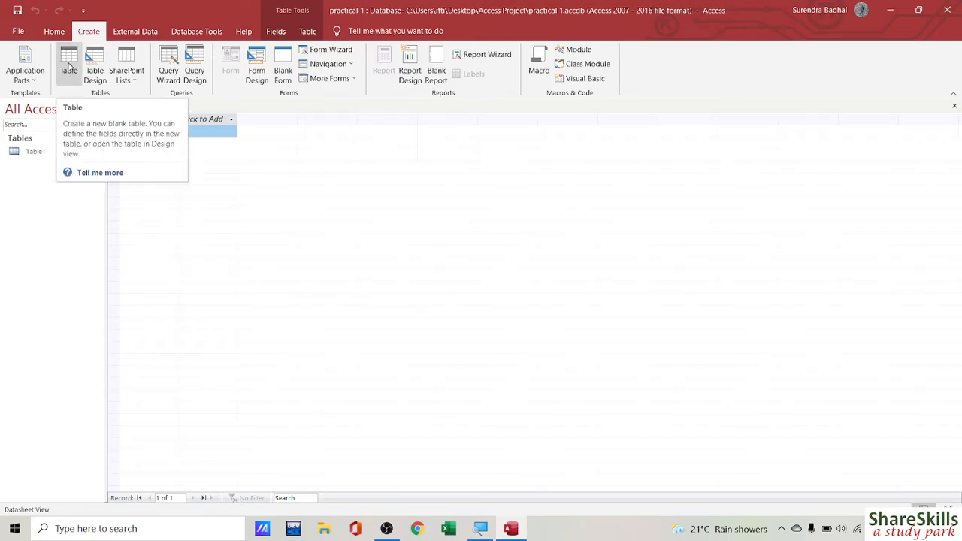
pyautogui.click(69, 69)
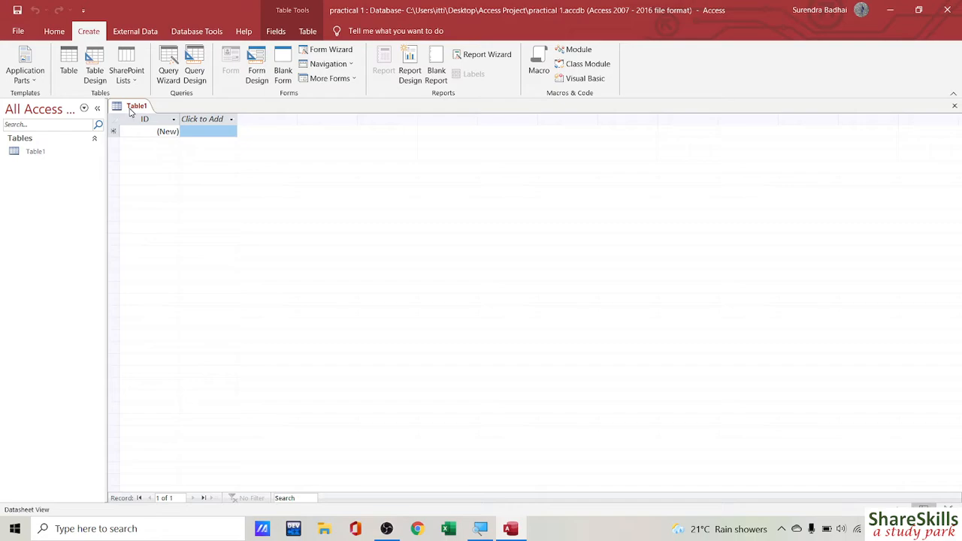
pyautogui.click(309, 32)
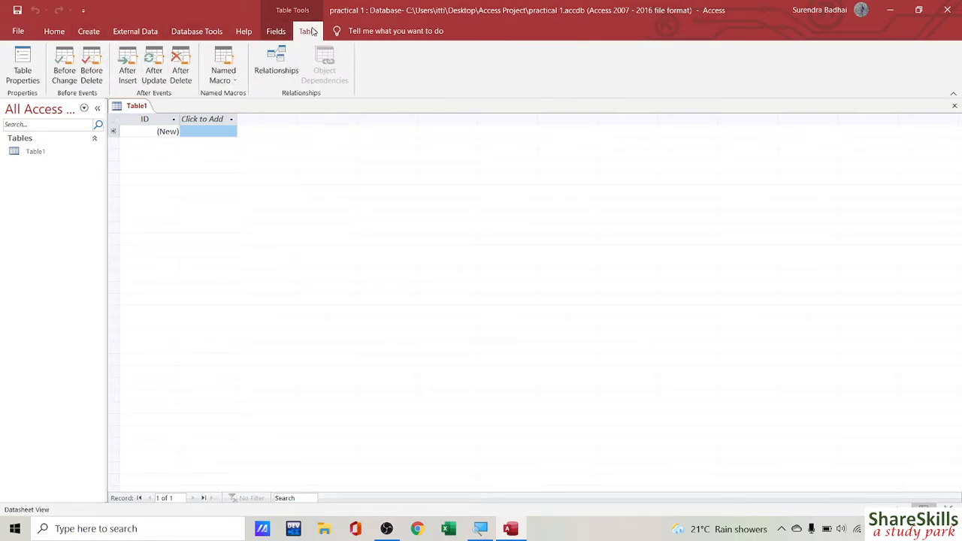
pyautogui.click(276, 32)
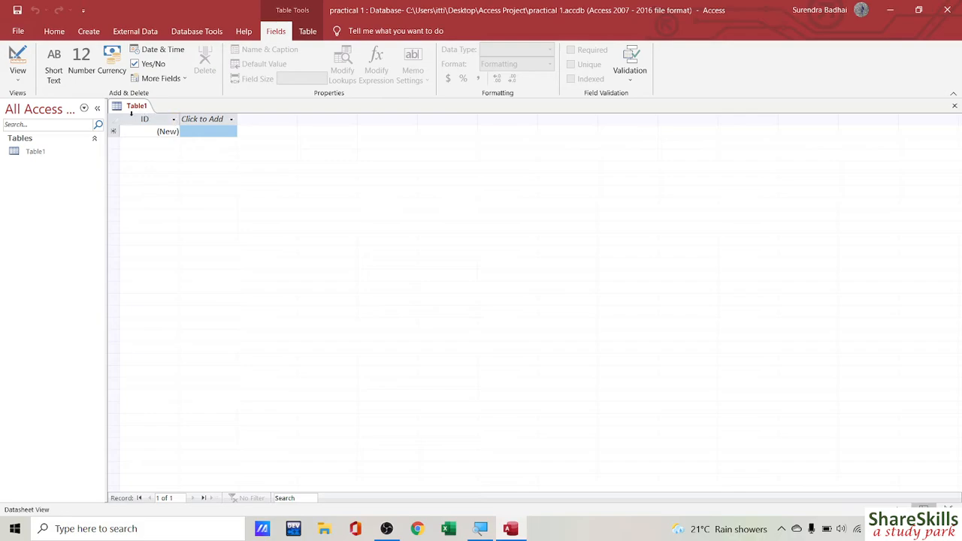
# Step: Rename Table1's ID field header to Student's ID
pyautogui.doubleClick(131, 114)
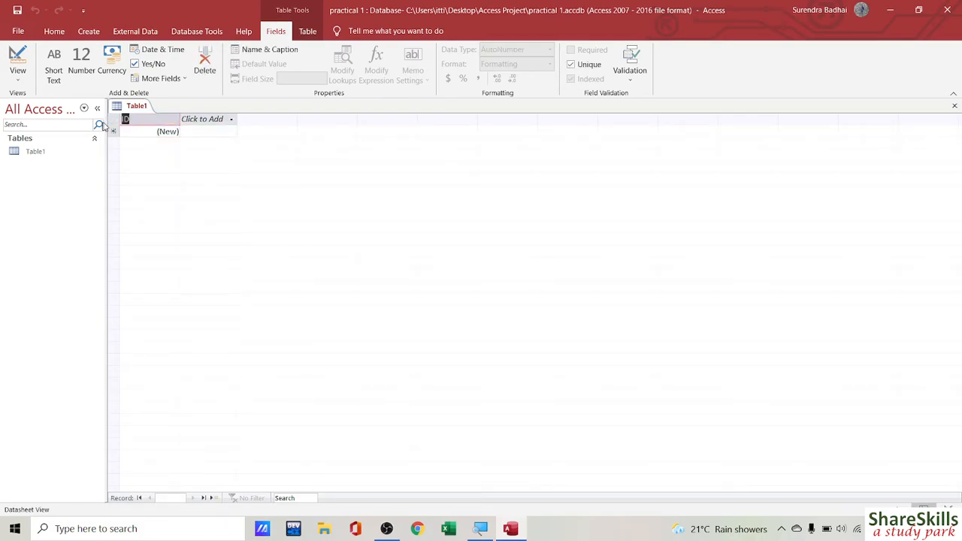
pyautogui.press('Escape')
pyautogui.write("Student's ID")
pyautogui.click(201, 120)
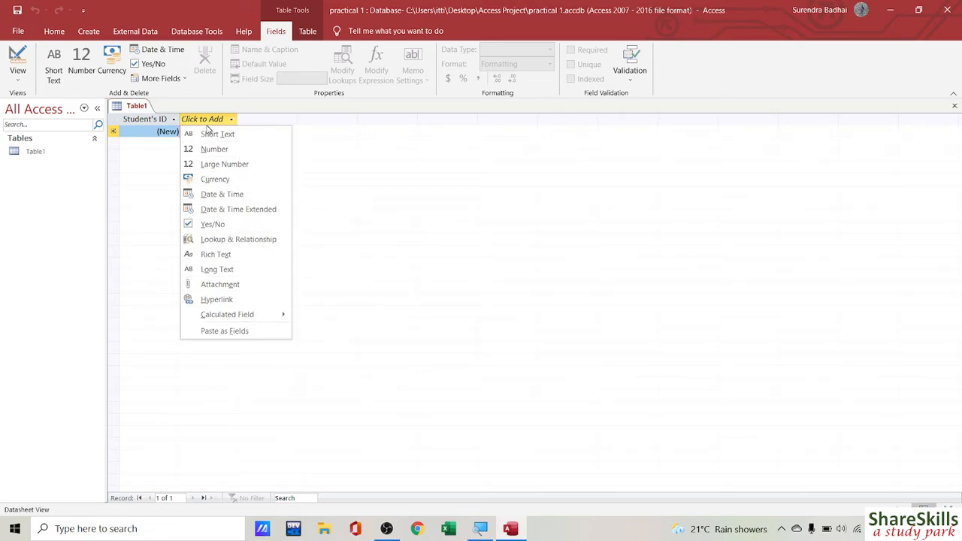
pyautogui.click(141, 174)
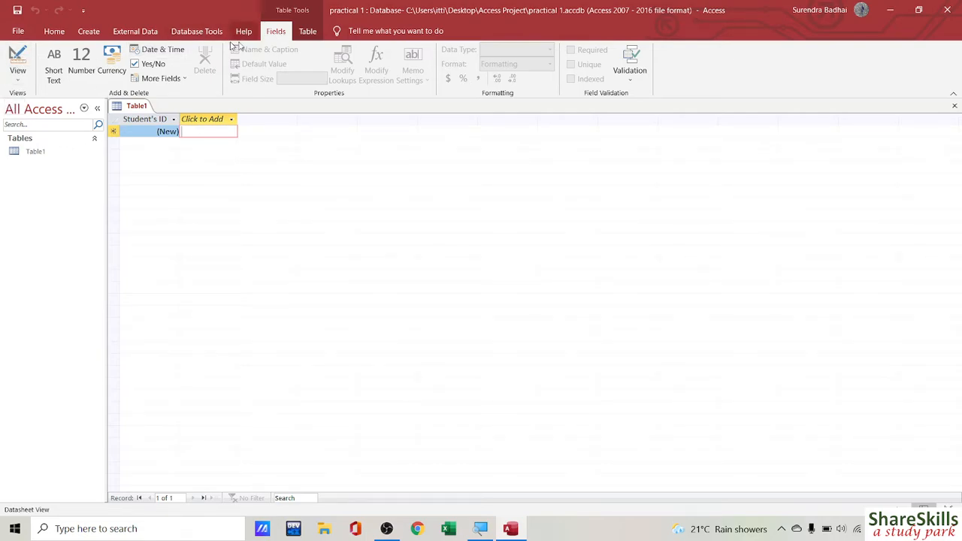
# Step: Switch Table1 to Design View and clear the default Table1 name in Save As
pyautogui.click(55, 33)
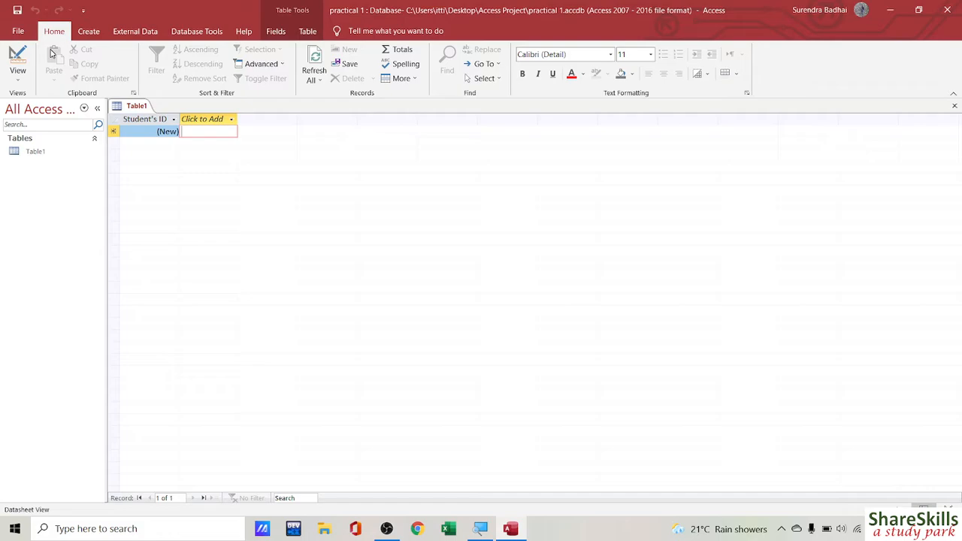
pyautogui.click(20, 84)
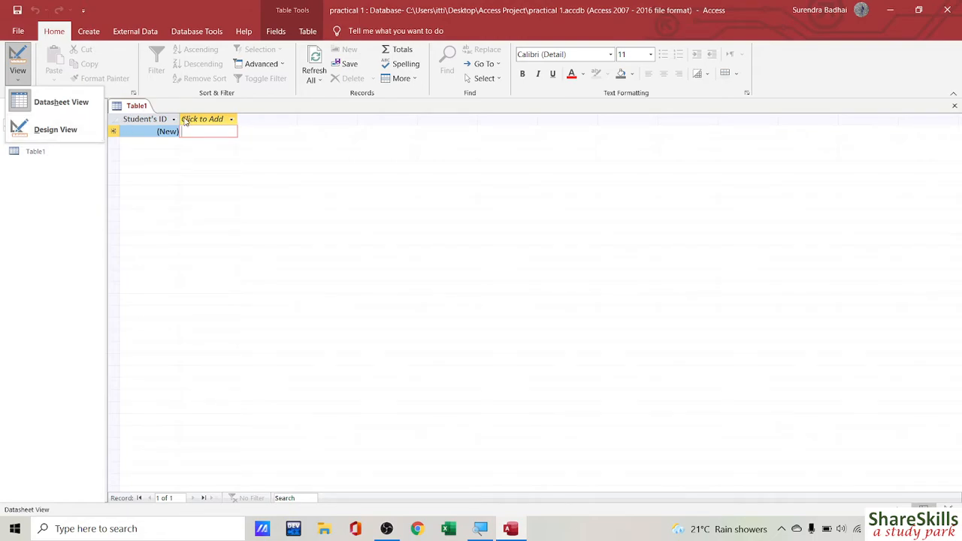
pyautogui.click(52, 131)
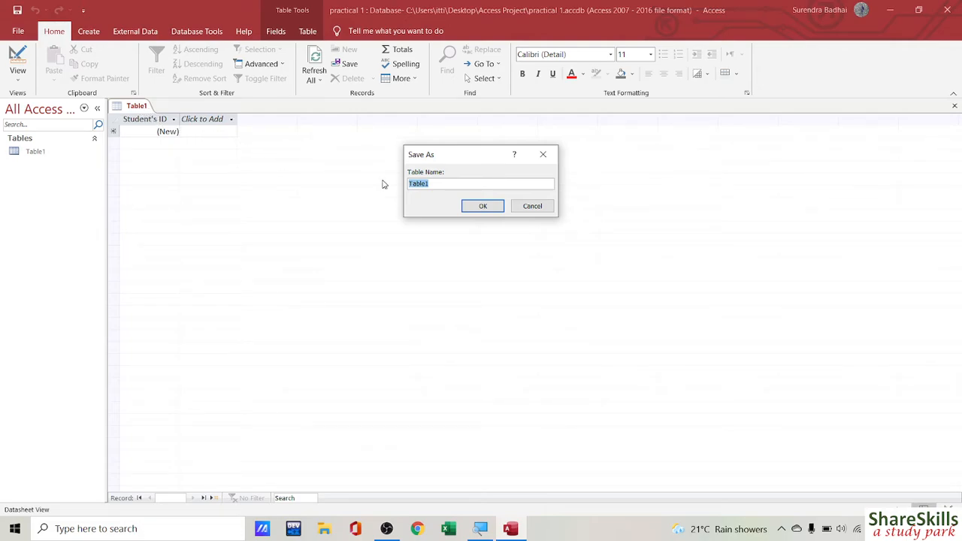
pyautogui.press('BackSpace')
# Step: Save the table as info and make Student's ID the primary key
pyautogui.write('info')
pyautogui.click(485, 206)
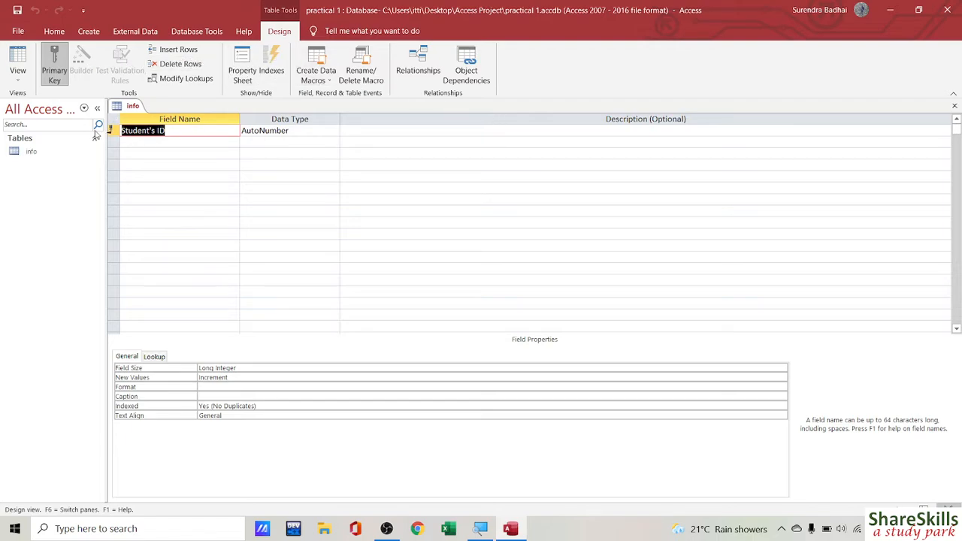
pyautogui.click(57, 79)
pyautogui.click(316, 130)
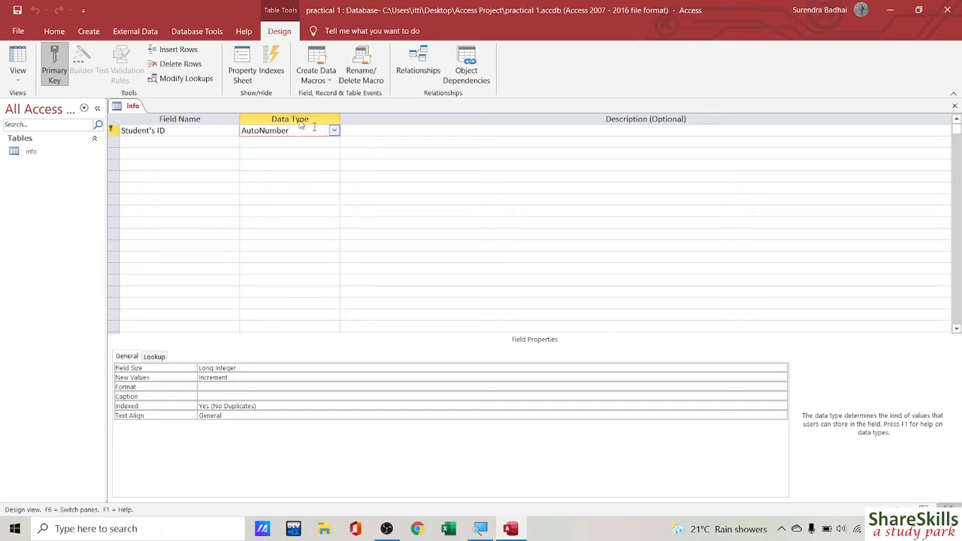
# Step: Add a FirstName field with the Short Text data type
pyautogui.click(148, 143)
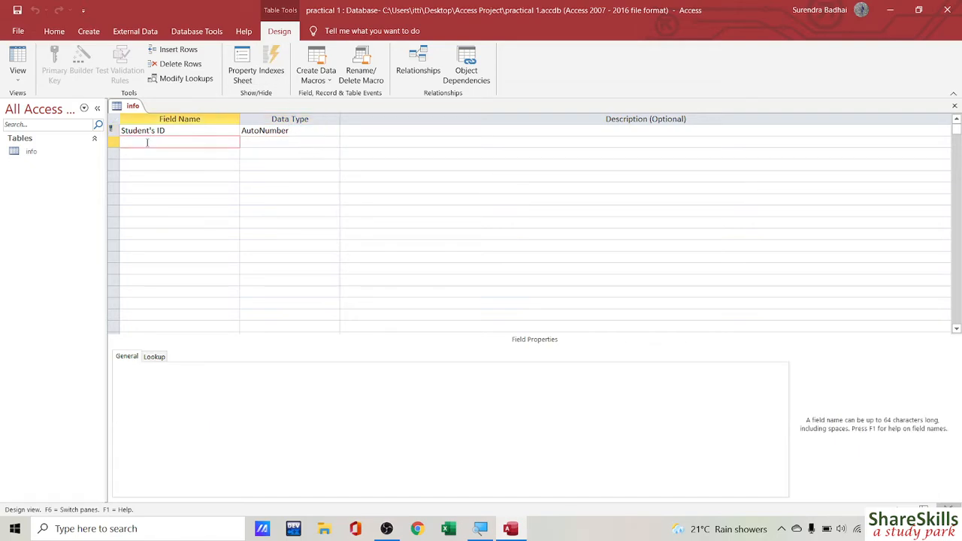
pyautogui.write('First Nam')
pyautogui.press('BackSpace')
pyautogui.press('BackSpace')
pyautogui.press('BackSpace')
pyautogui.write('Name')
pyautogui.click(270, 151)
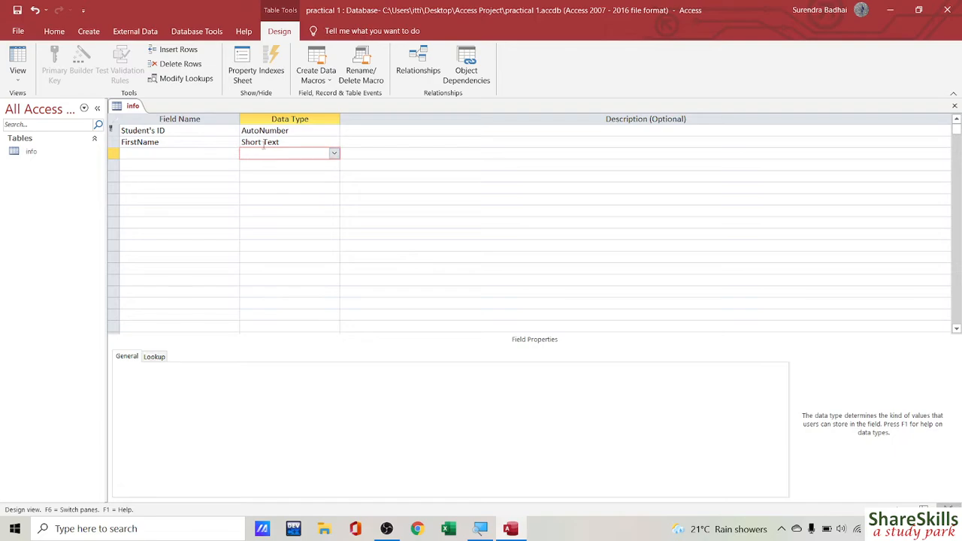
pyautogui.click(313, 142)
pyautogui.click(333, 143)
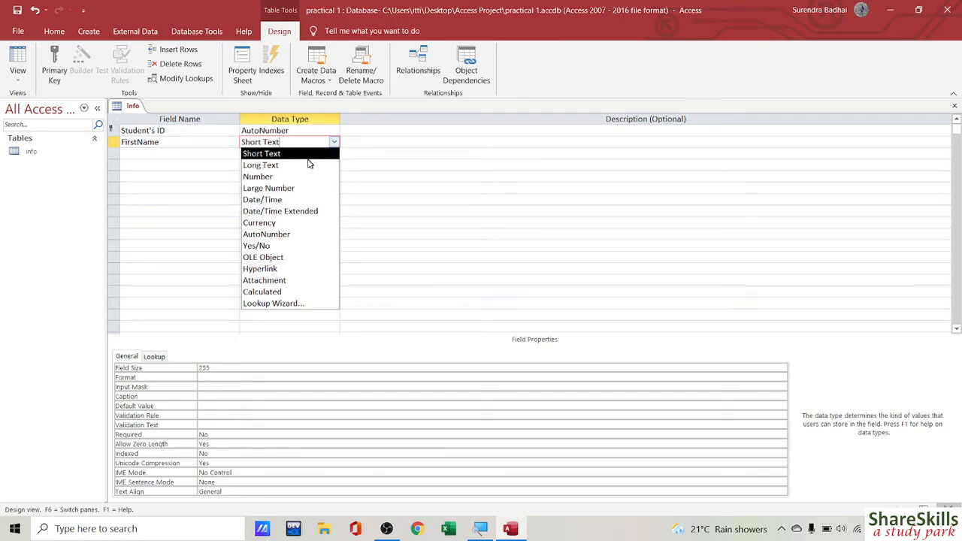
pyautogui.press('Return')
# Step: Add a LastName field below FirstName, keeping Short Text
pyautogui.click(133, 152)
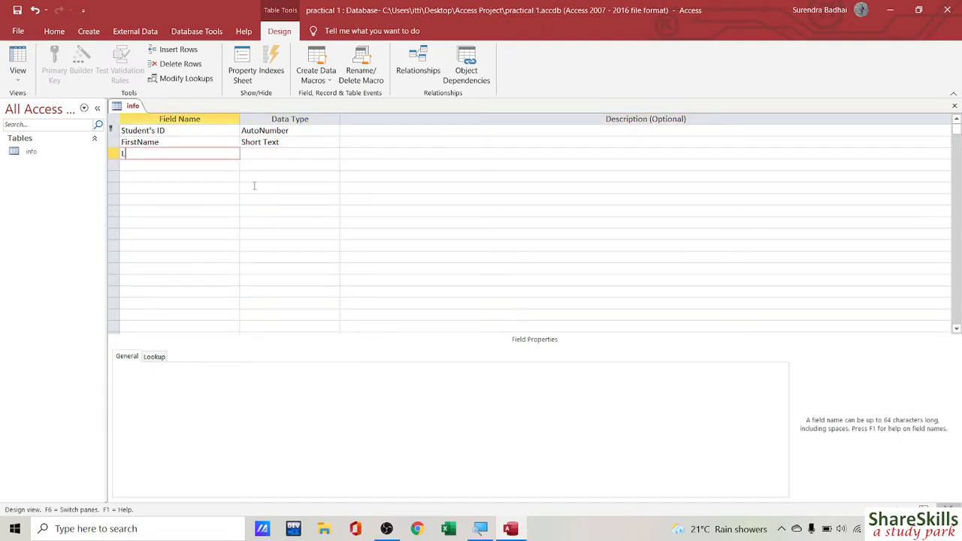
pyautogui.write('Last')
pyautogui.write('name')
pyautogui.press('BackSpace')
pyautogui.press('BackSpace')
pyautogui.press('BackSpace')
pyautogui.write('Name')
pyautogui.press('Tab')
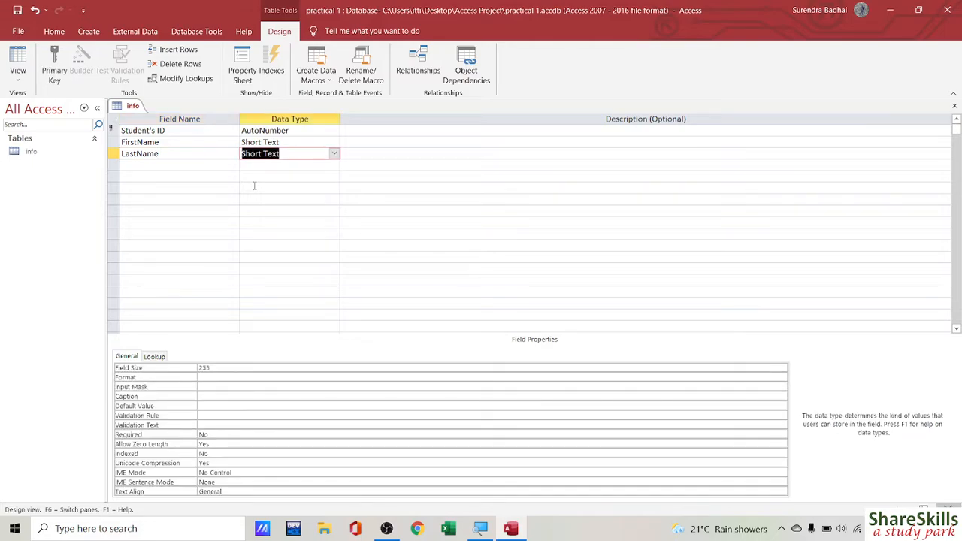
pyautogui.press('Tab')
# Step: Add an Email field with the Hyperlink data type
pyautogui.click(147, 168)
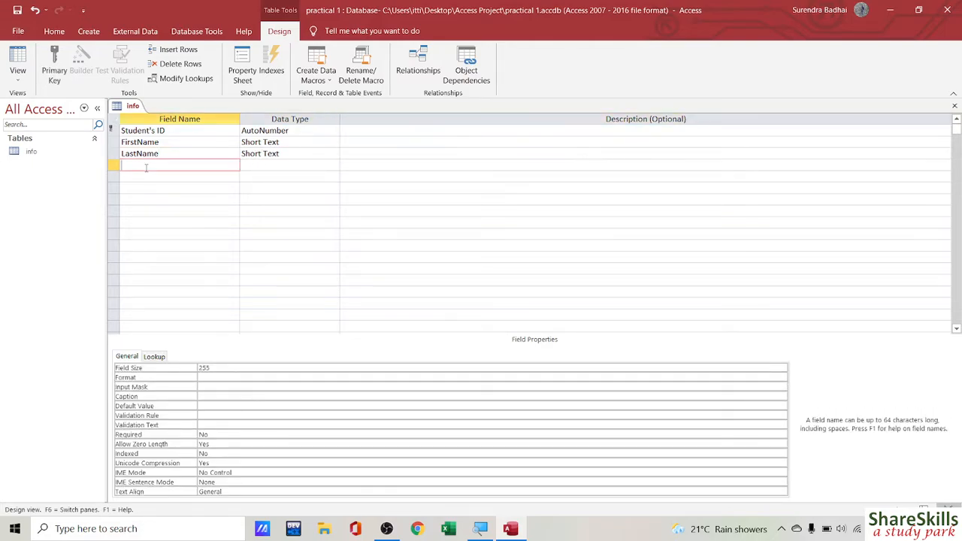
pyautogui.write('Email')
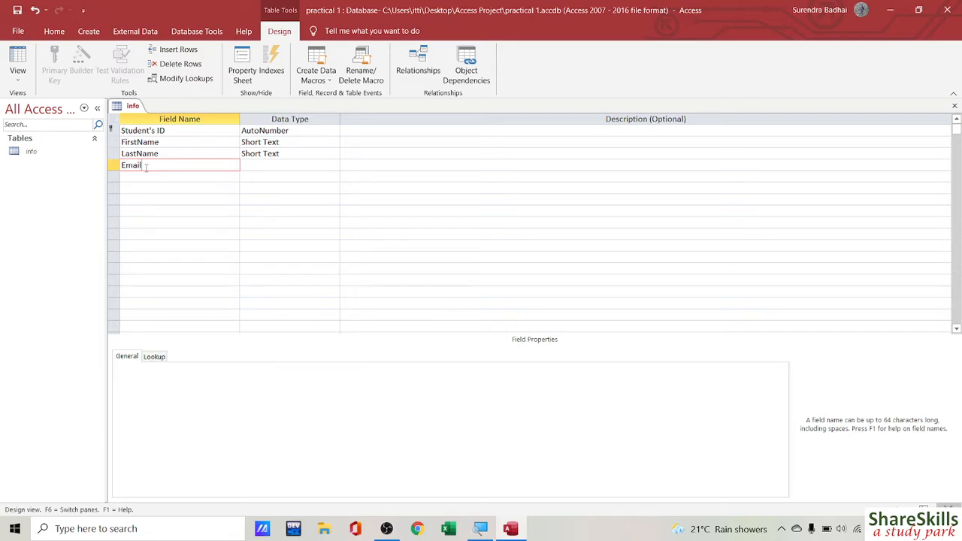
pyautogui.press('Tab')
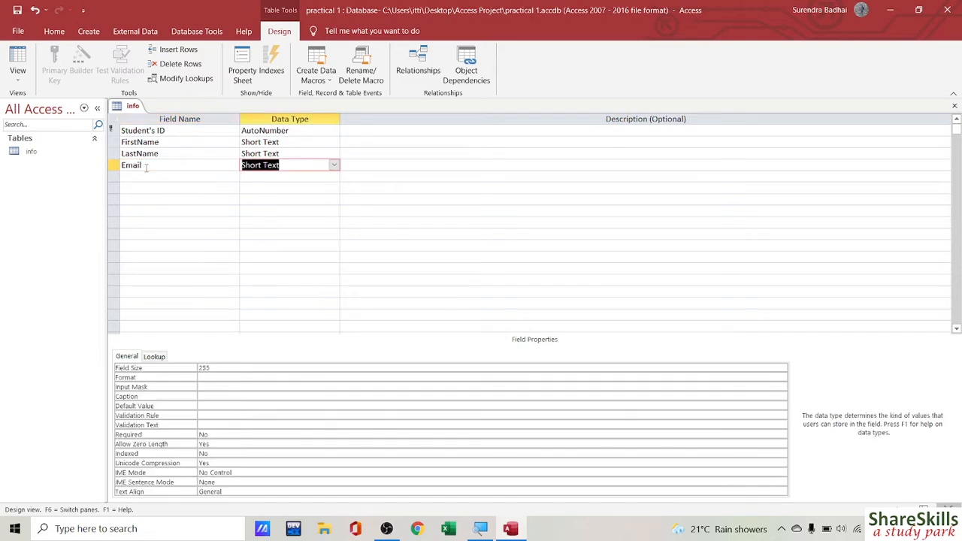
pyautogui.click(334, 165)
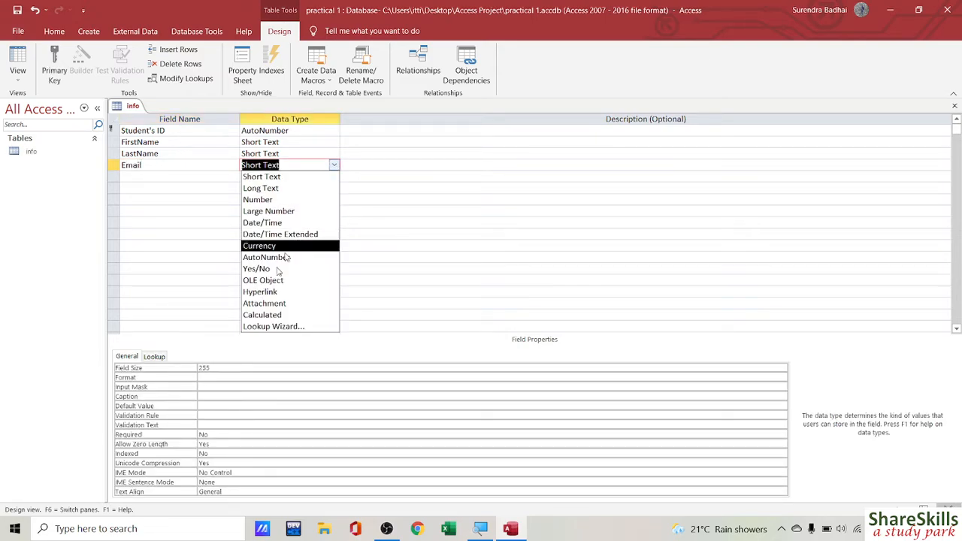
pyautogui.click(266, 293)
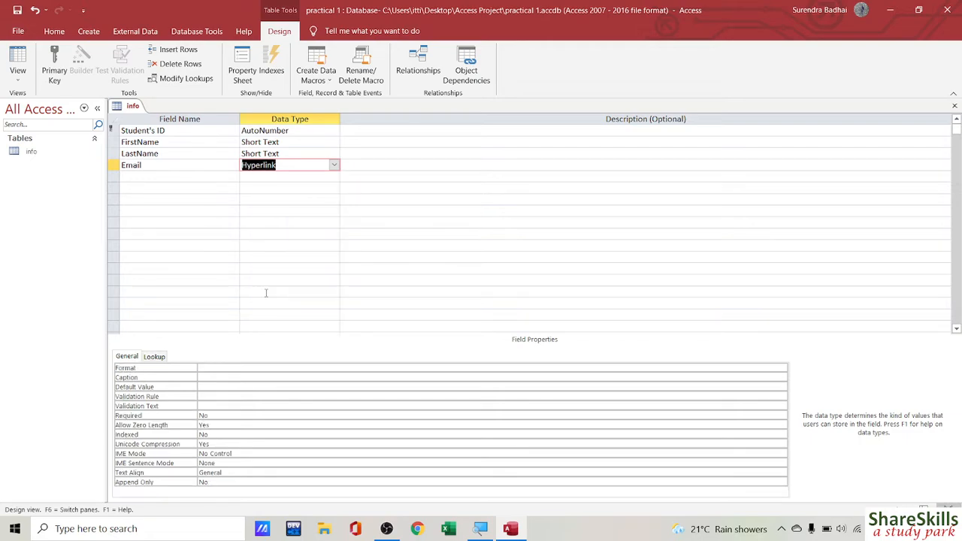
pyautogui.click(130, 175)
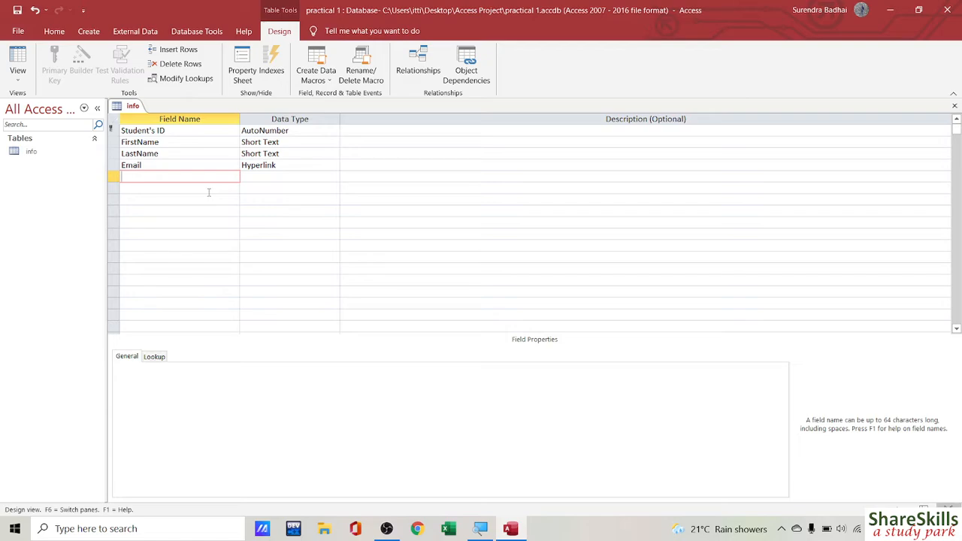
# Step: Add a Photo field with the Attachment data type
pyautogui.write('Photo')
pyautogui.press('Tab')
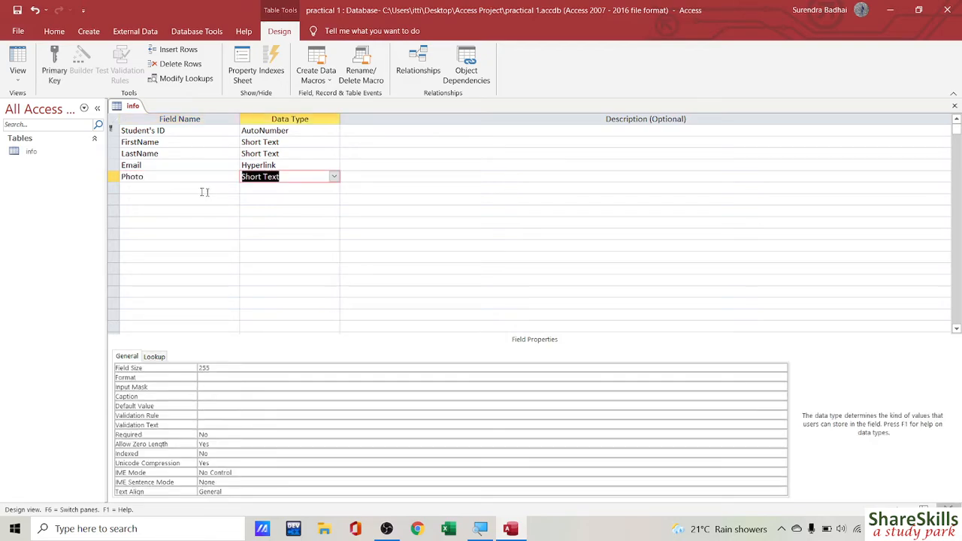
pyautogui.click(334, 178)
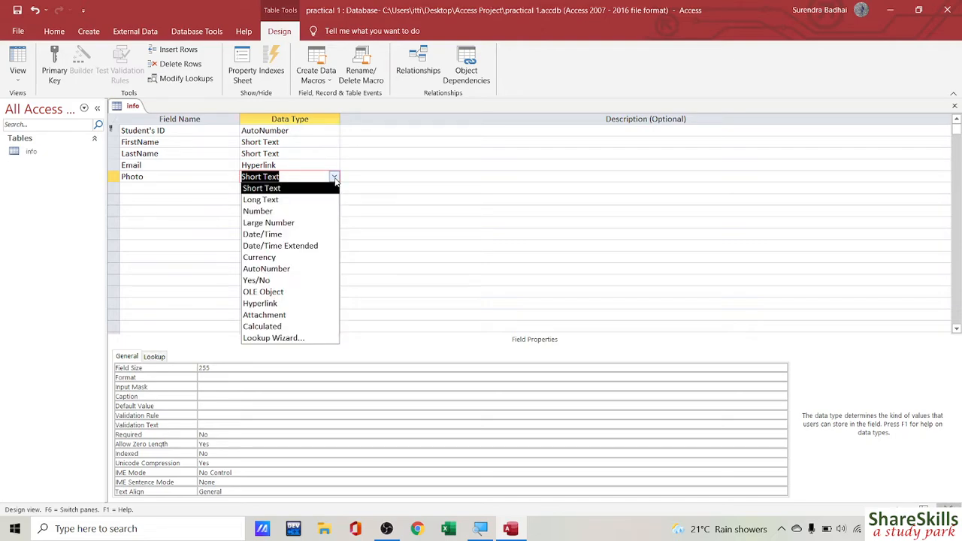
pyautogui.click(269, 316)
pyautogui.click(169, 185)
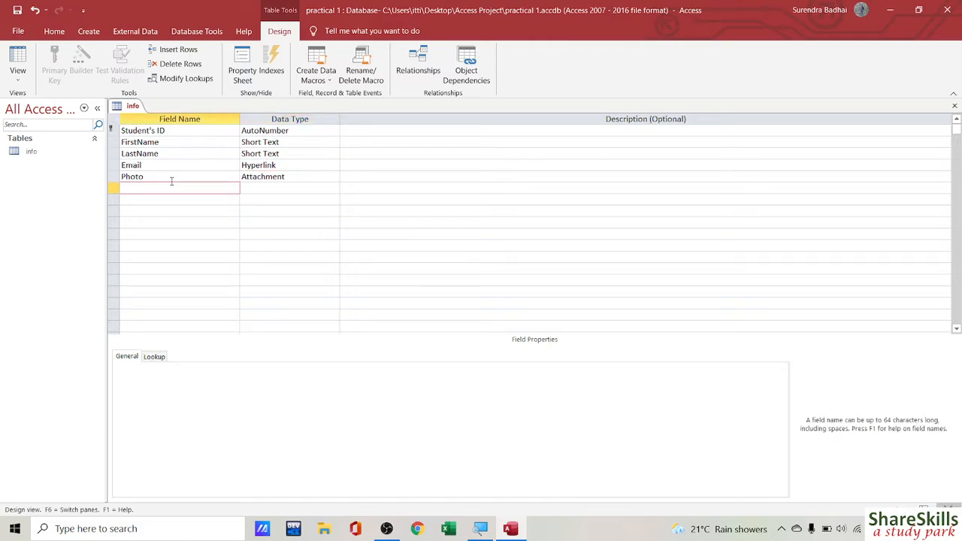
# Step: Enter DOB as the field after Photo and set its type to Date/Time
pyautogui.write('D')
pyautogui.press('BackSpace')
pyautogui.write('DOB')
pyautogui.press('Tab')
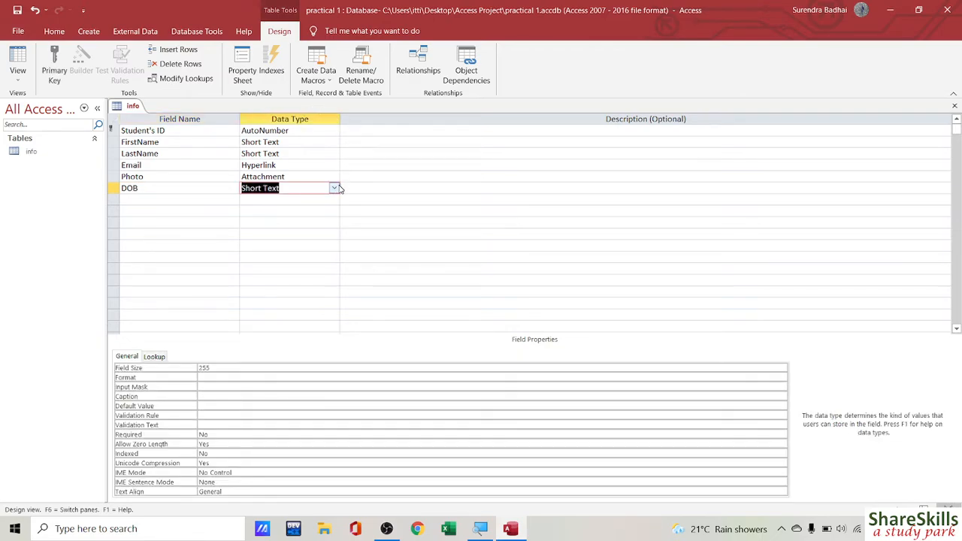
pyautogui.click(334, 188)
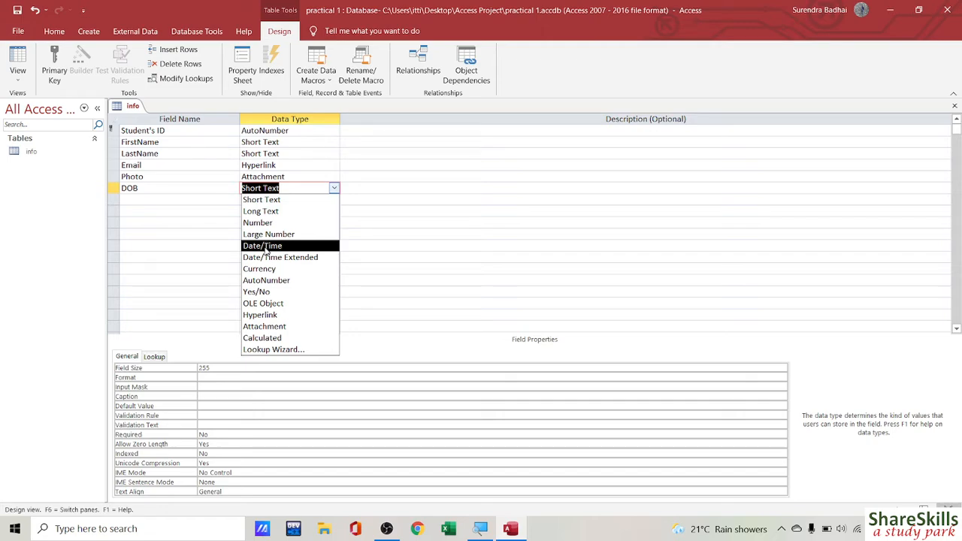
pyautogui.click(265, 246)
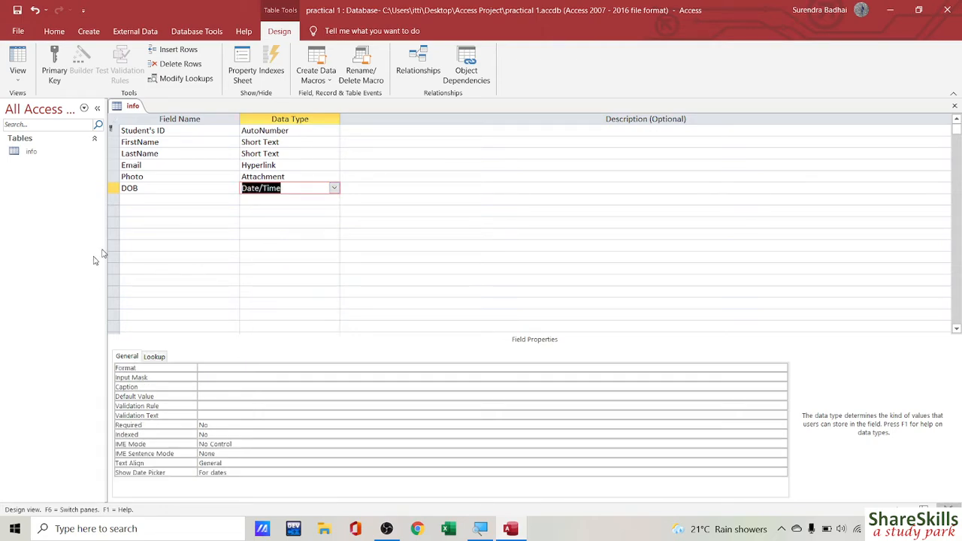
pyautogui.click(159, 200)
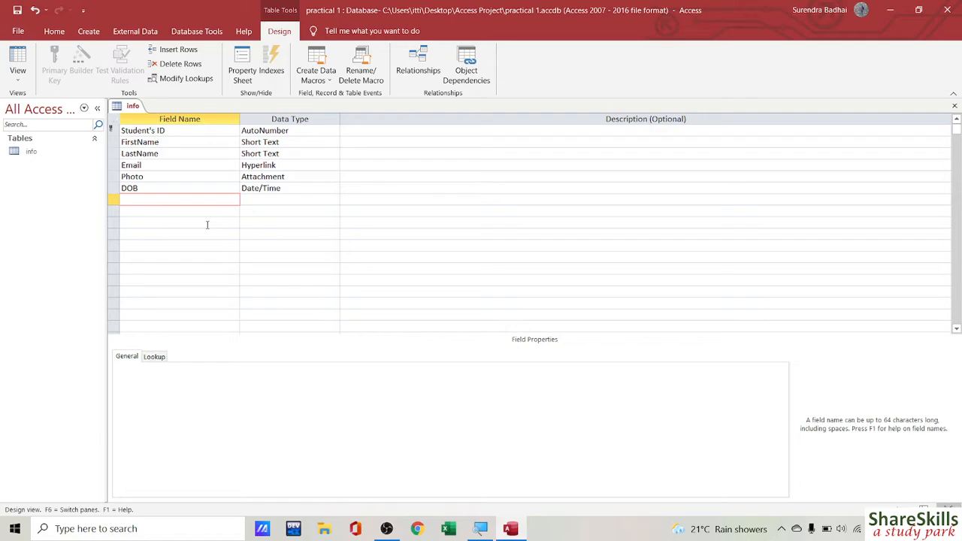
# Step: Add a Facaulty field after DOB and set its data type to Lookup Wizard
pyautogui.write('Facaulty')
pyautogui.press('Tab')
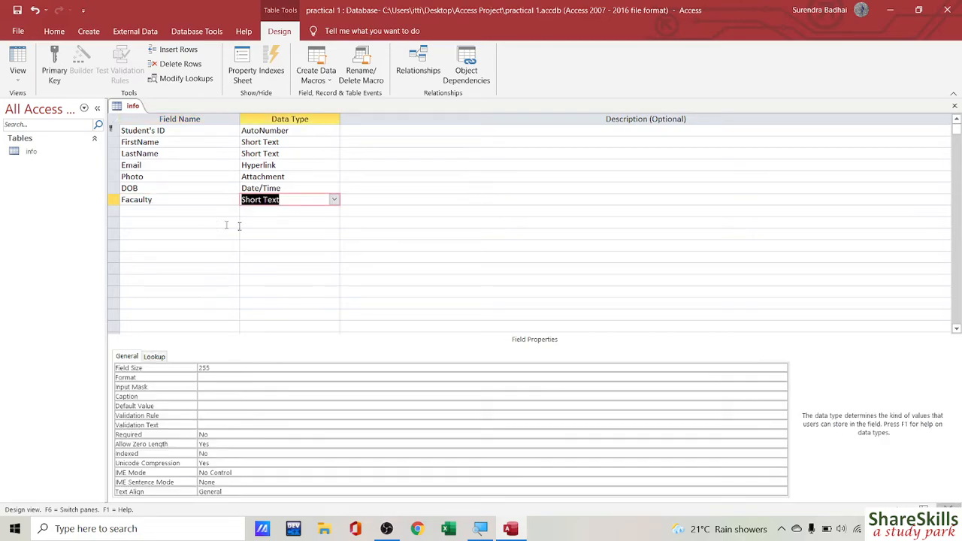
pyautogui.click(334, 201)
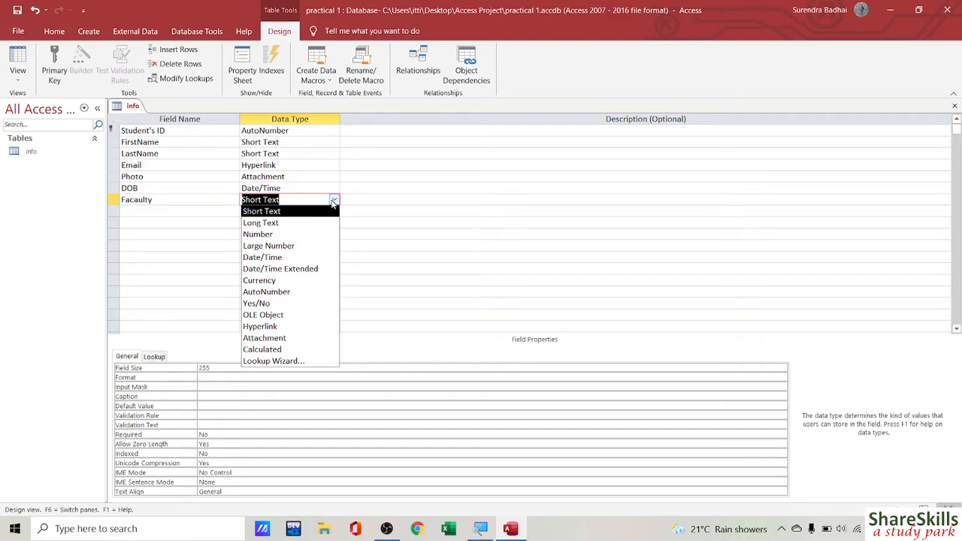
pyautogui.click(256, 361)
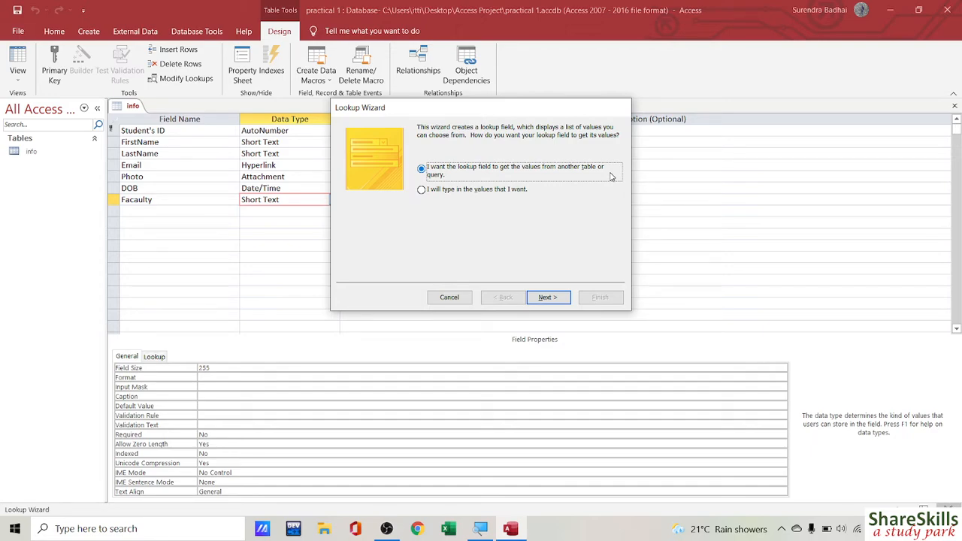
# Step: Type the lookup values Management, Science, Humanities and Education into one column, then advance to labelling
pyautogui.click(430, 193)
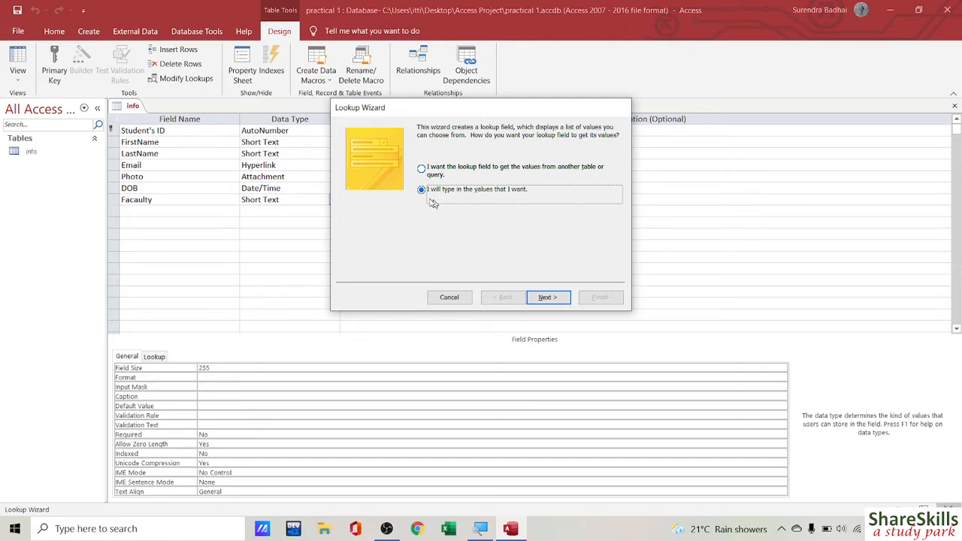
pyautogui.click(547, 297)
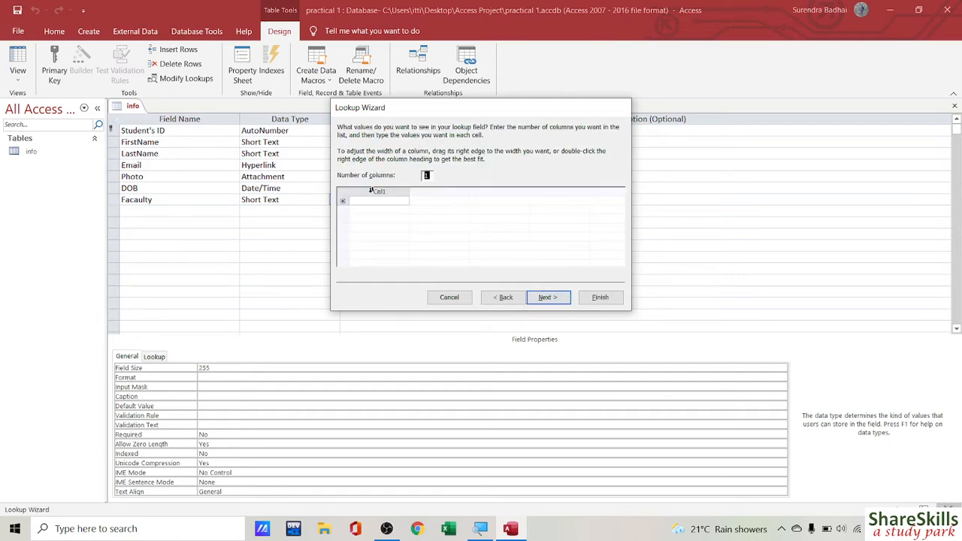
pyautogui.click(367, 202)
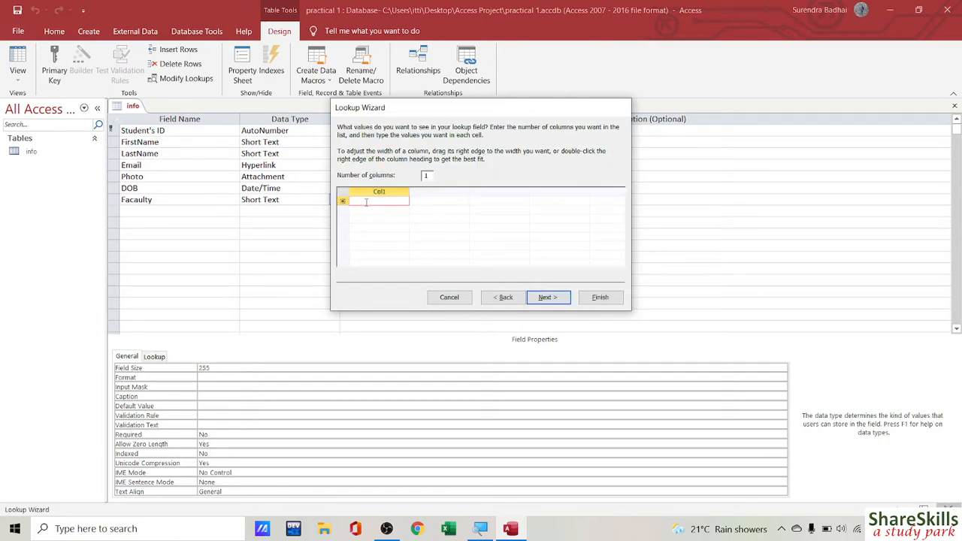
pyautogui.write('M')
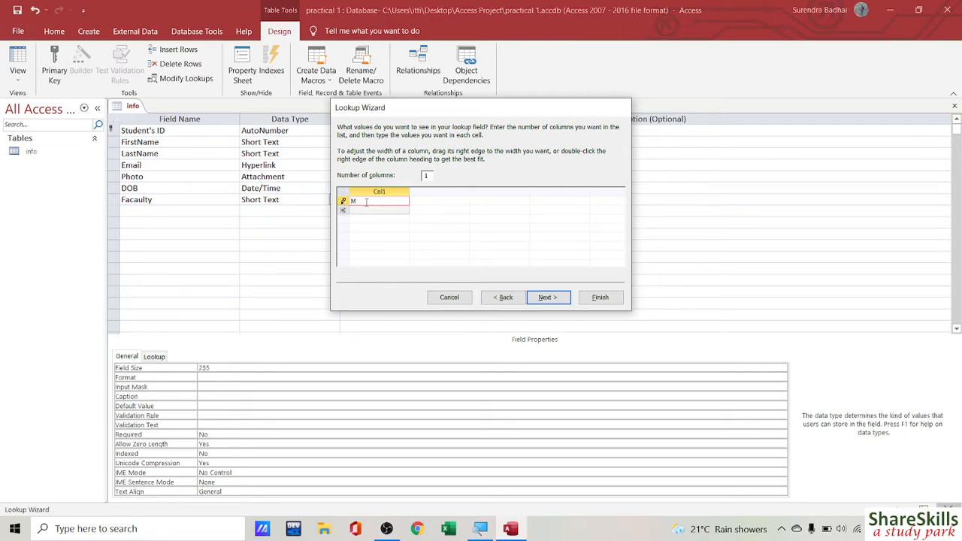
pyautogui.write('anagement')
pyautogui.click(365, 211)
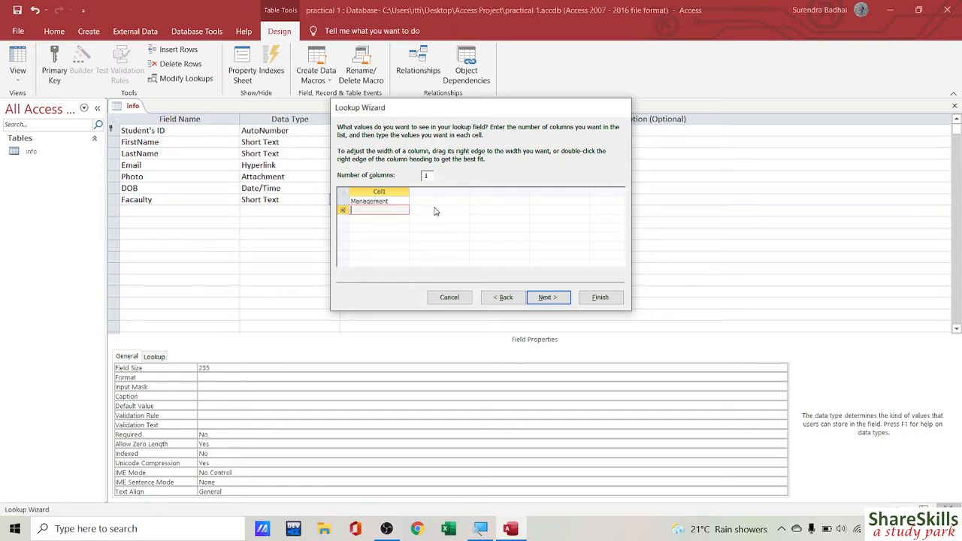
pyautogui.write('Science')
pyautogui.click(359, 218)
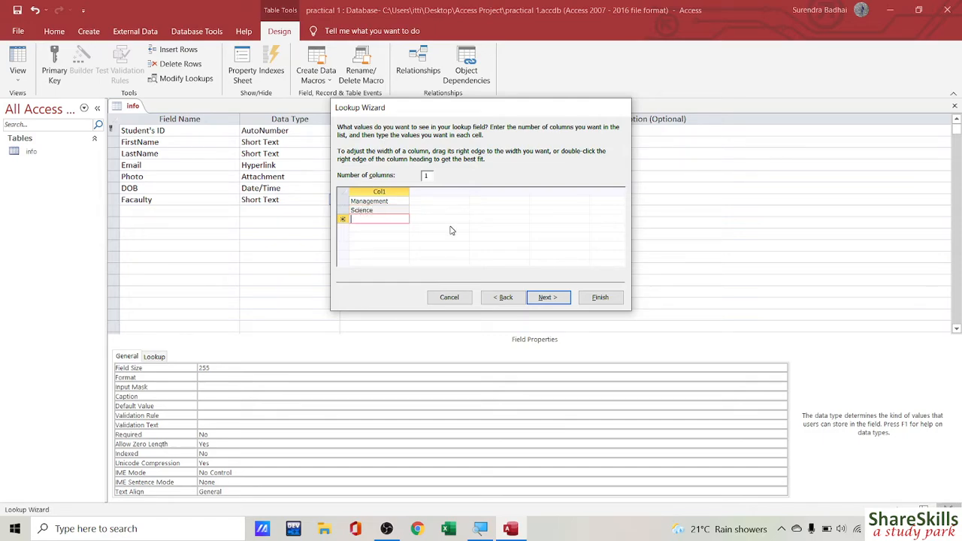
pyautogui.write('Hum')
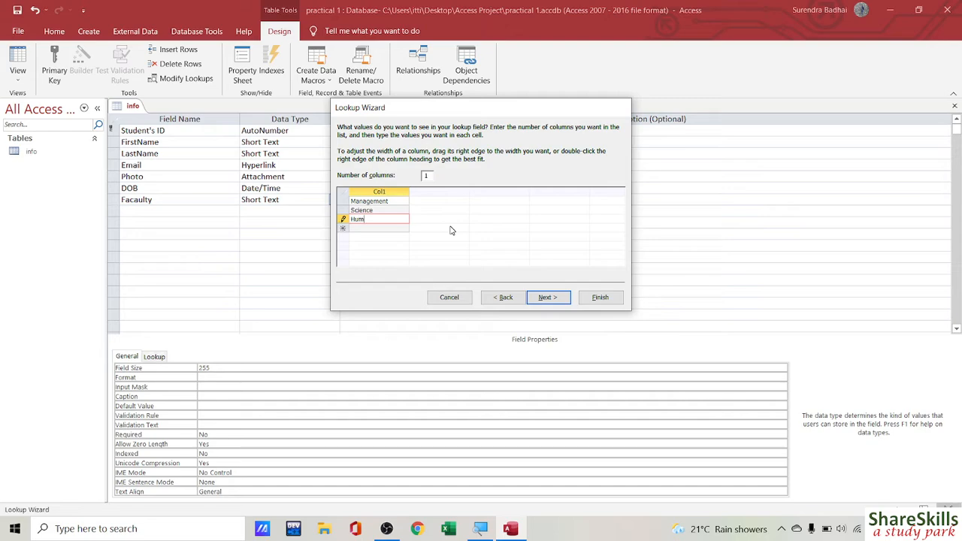
pyautogui.write('anities')
pyautogui.click(377, 229)
pyautogui.write('E')
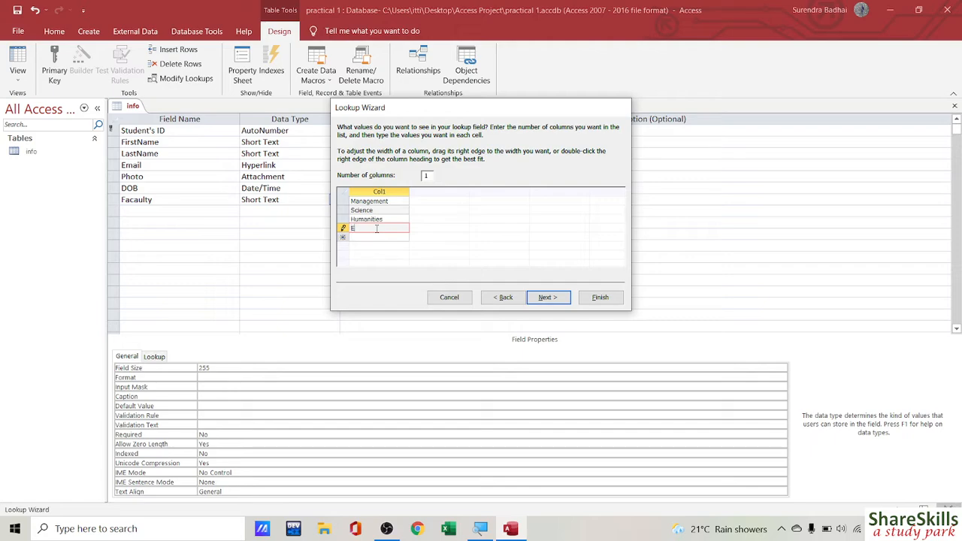
pyautogui.write('ducation')
pyautogui.click(374, 236)
pyautogui.click(547, 301)
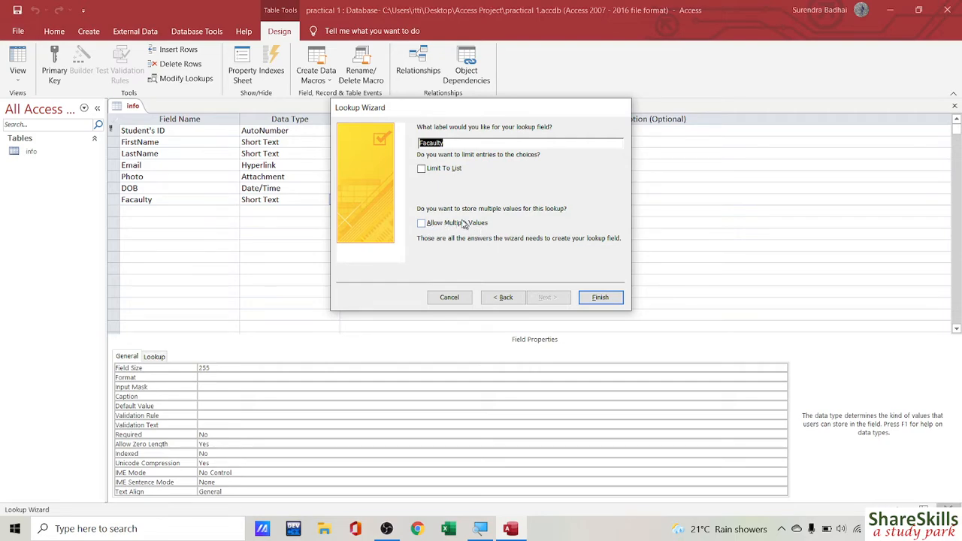
pyautogui.click(599, 298)
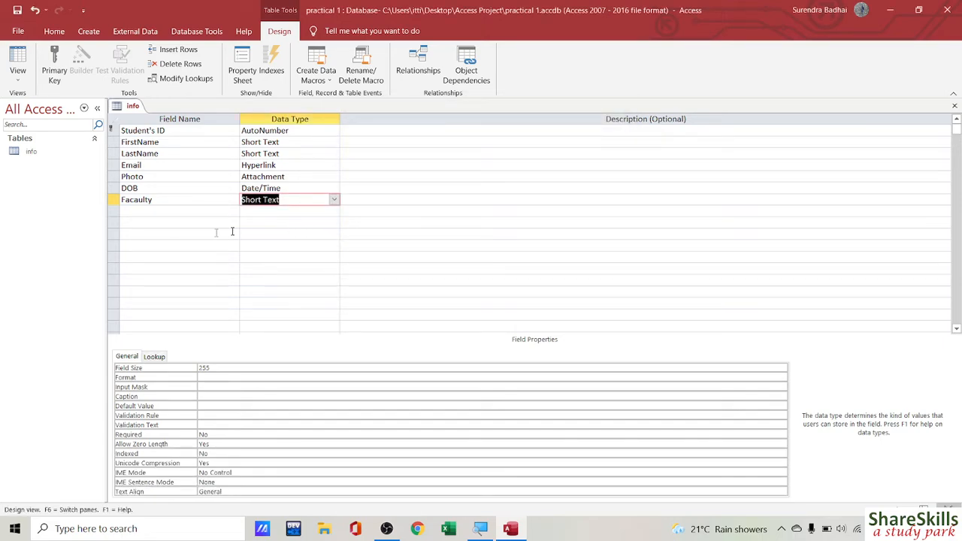
pyautogui.click(135, 211)
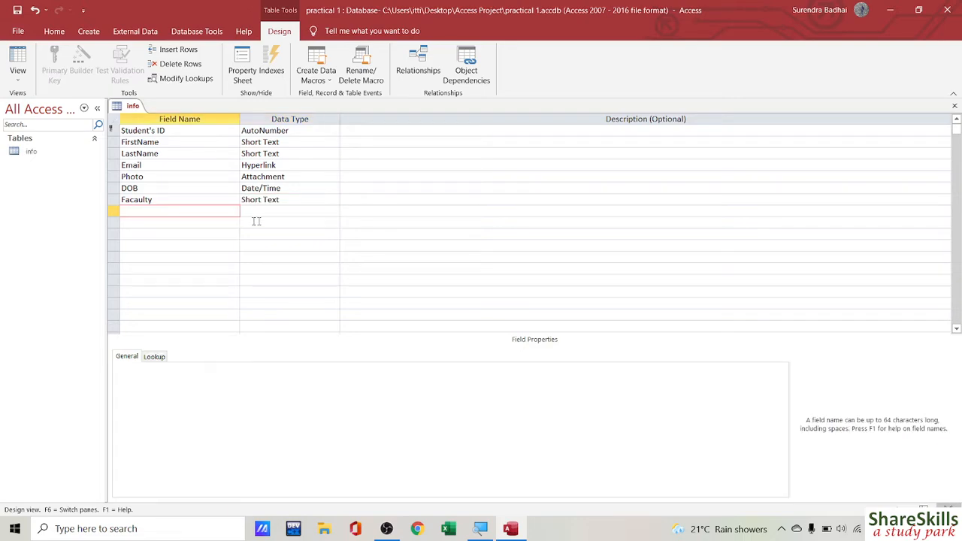
pyautogui.click(300, 212)
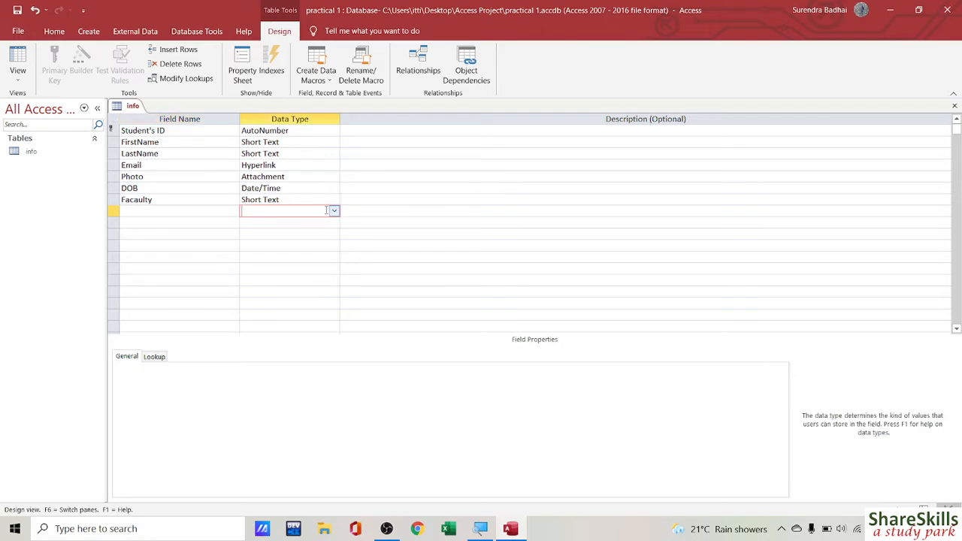
pyautogui.click(334, 213)
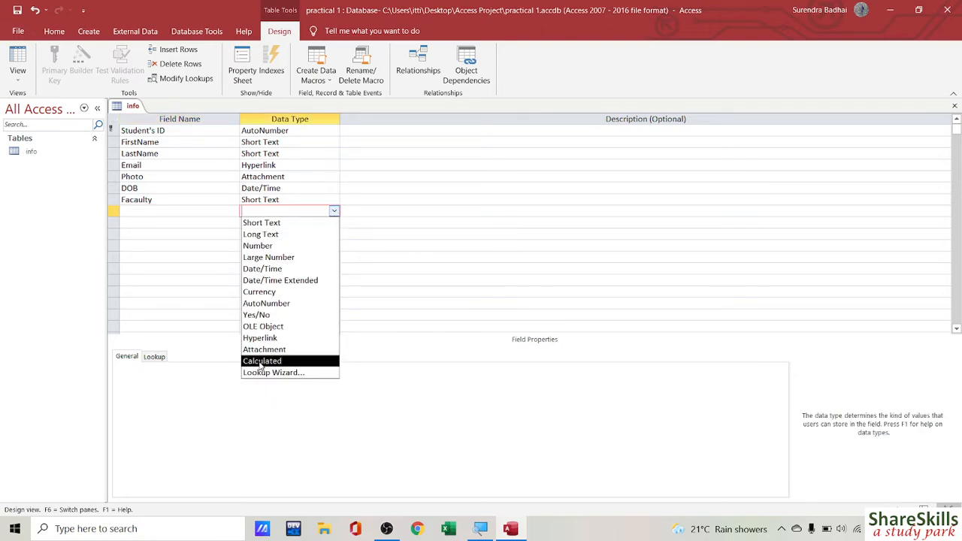
pyautogui.click(163, 212)
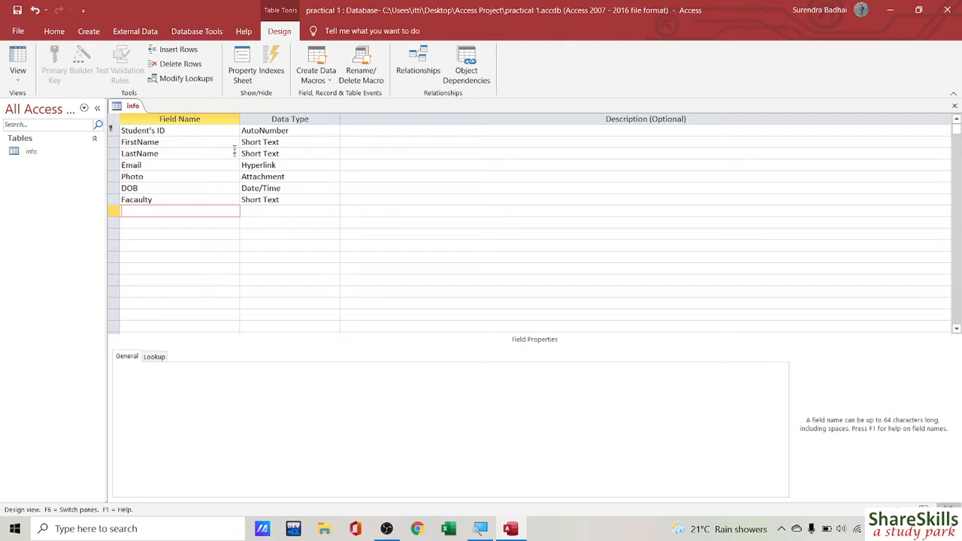
# Step: Save the info table and switch it to Datasheet view
pyautogui.click(18, 82)
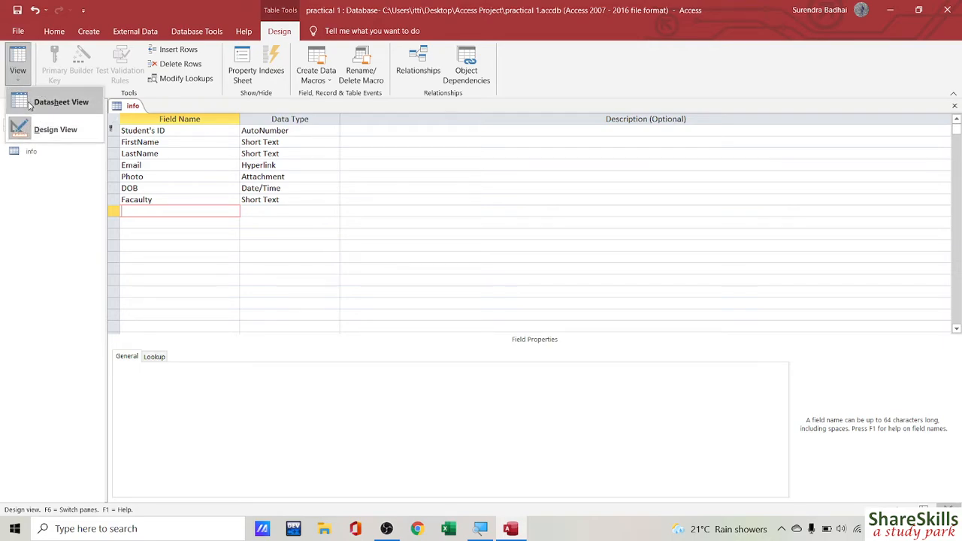
pyautogui.click(41, 102)
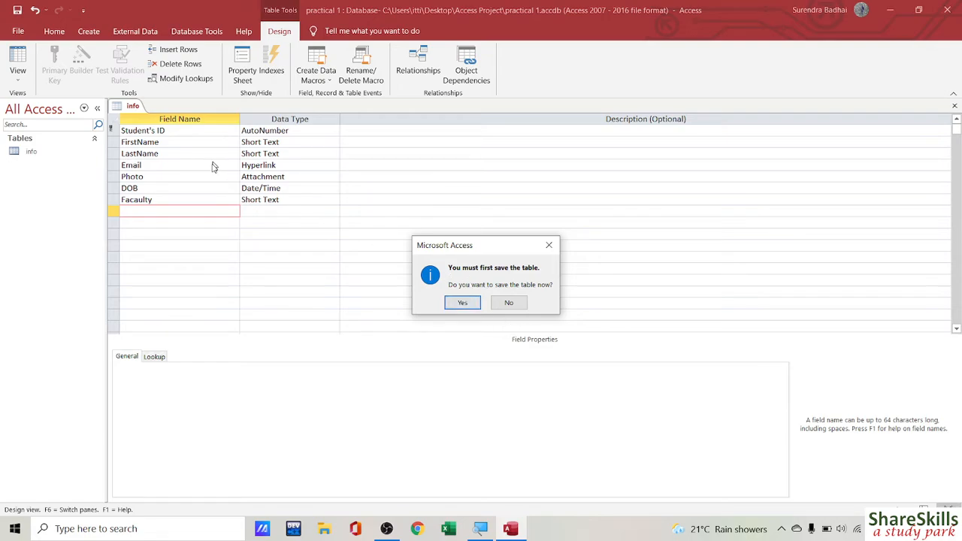
pyautogui.click(460, 303)
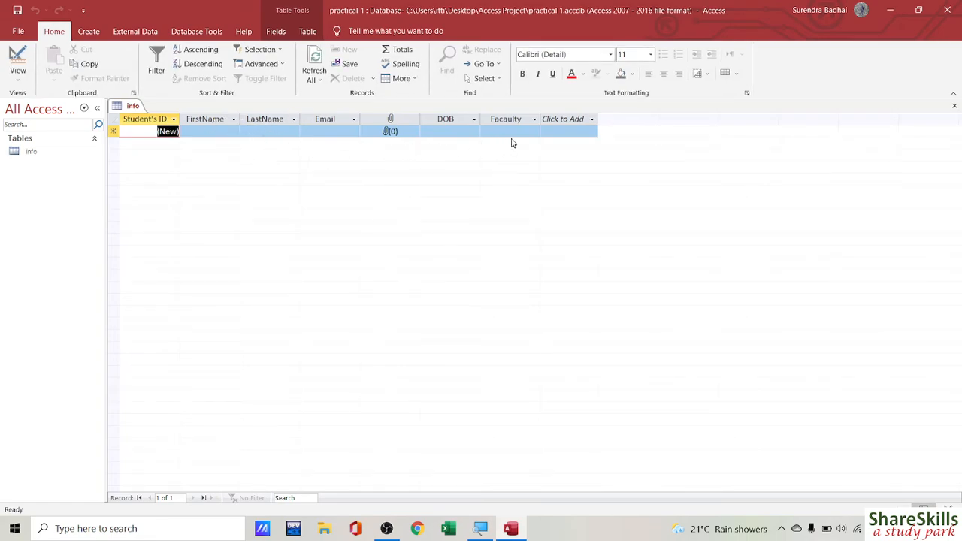
# Step: Enter the first student's first name, last name and e-mail address in record 1
pyautogui.click(208, 133)
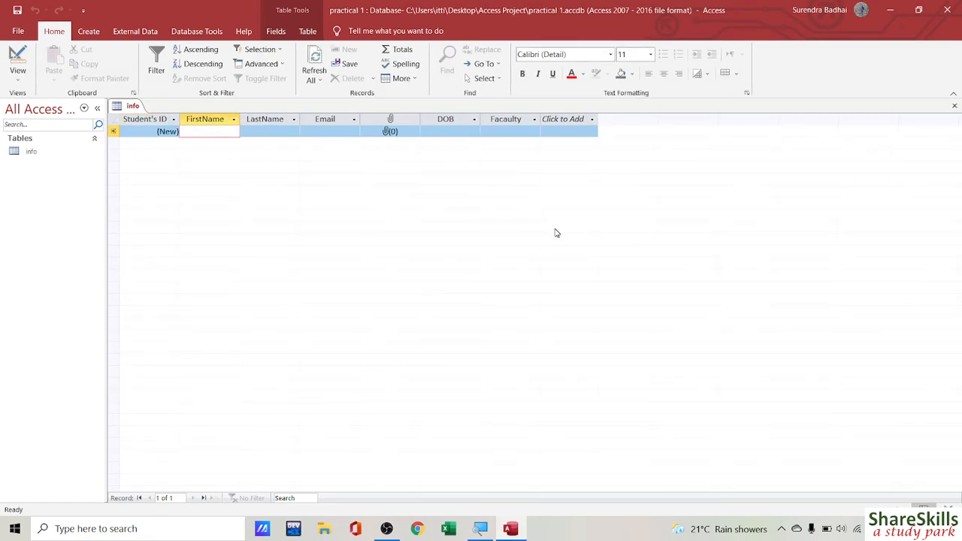
pyautogui.write('S')
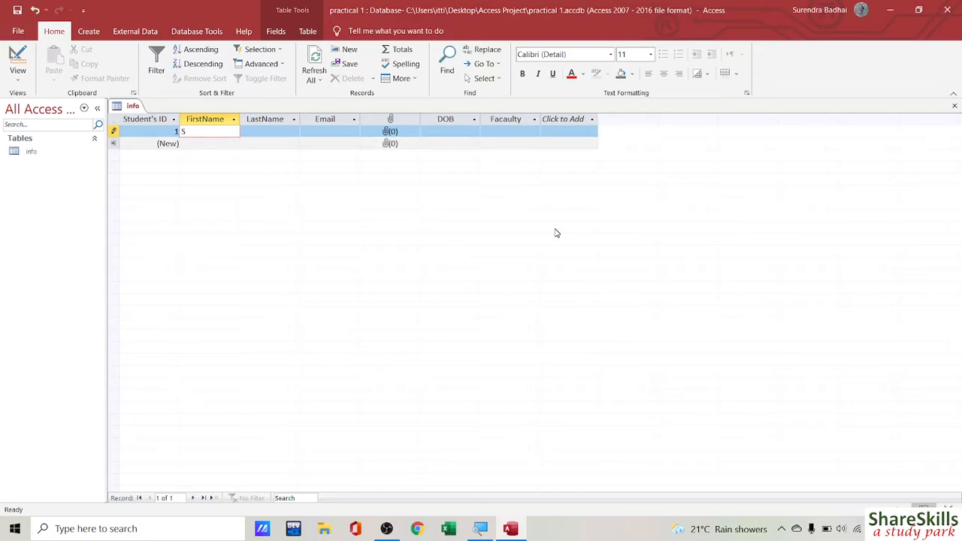
pyautogui.write('urendra')
pyautogui.press('Tab')
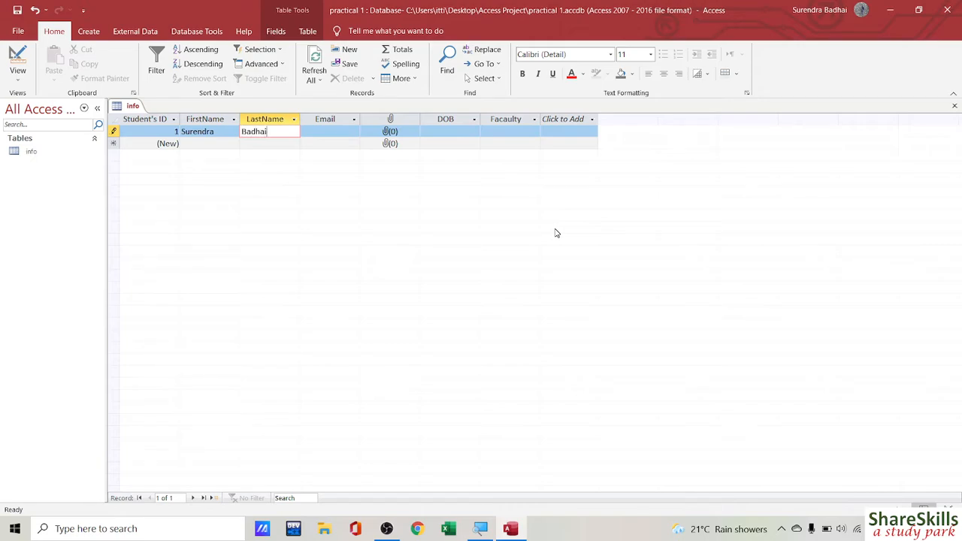
pyautogui.press('Tab')
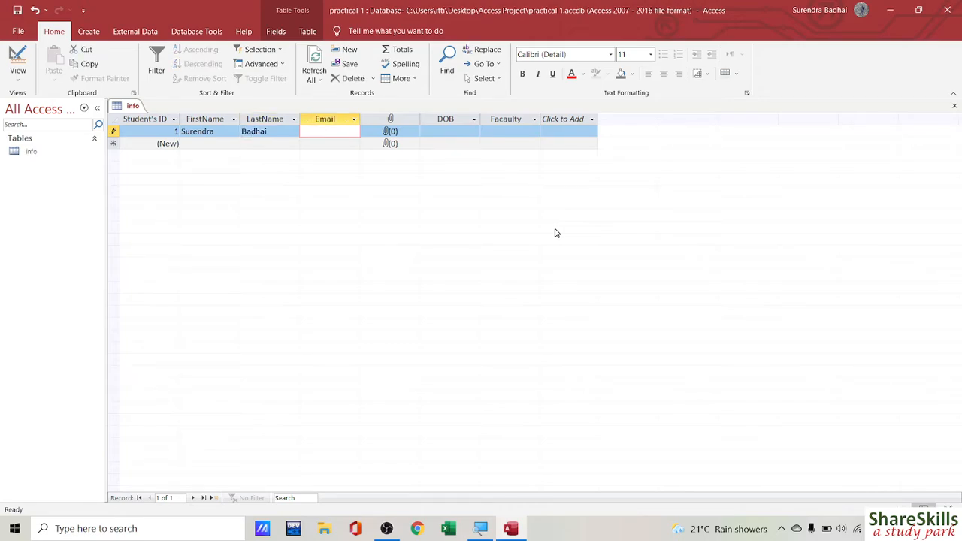
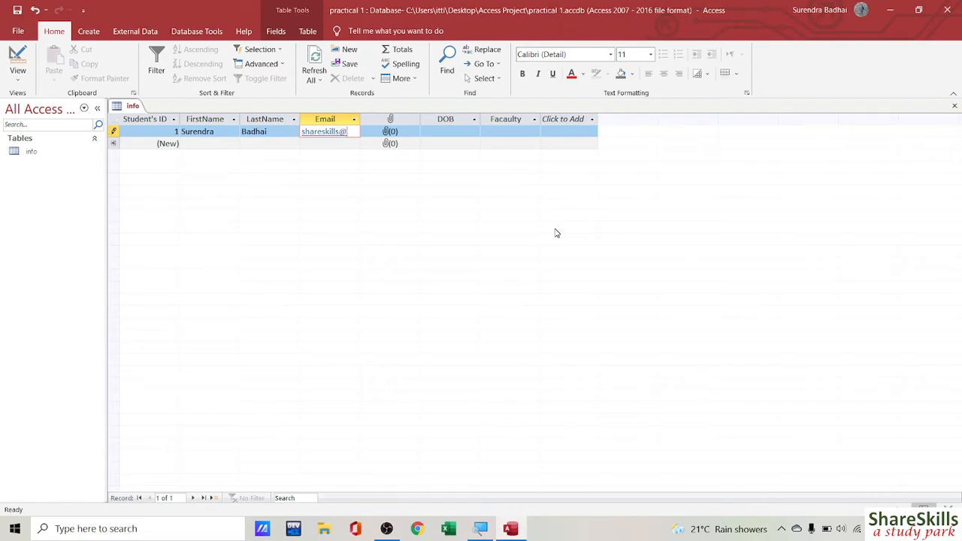
# Step: Open record 1's Attachments dialog to add a new file
pyautogui.click(399, 133)
pyautogui.click(399, 133)
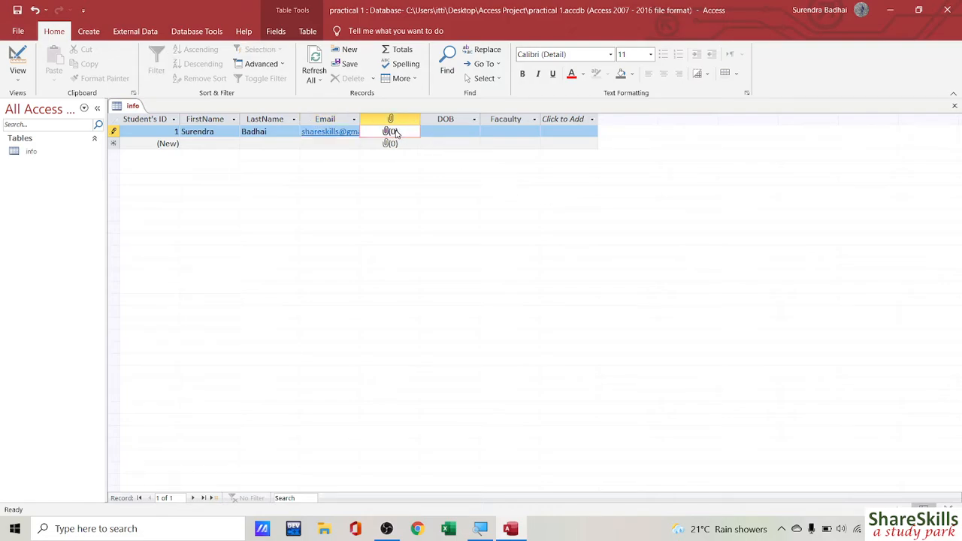
pyautogui.doubleClick(404, 134)
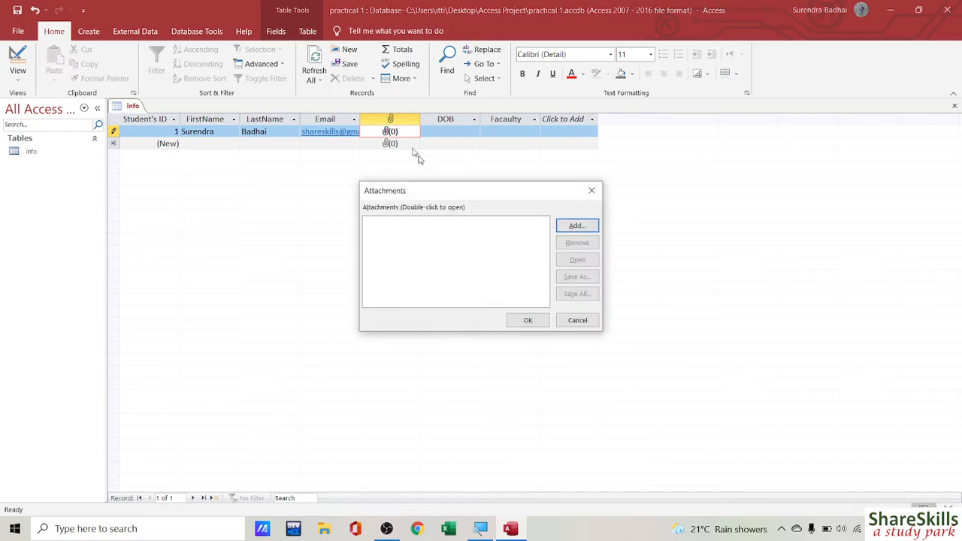
pyautogui.click(577, 226)
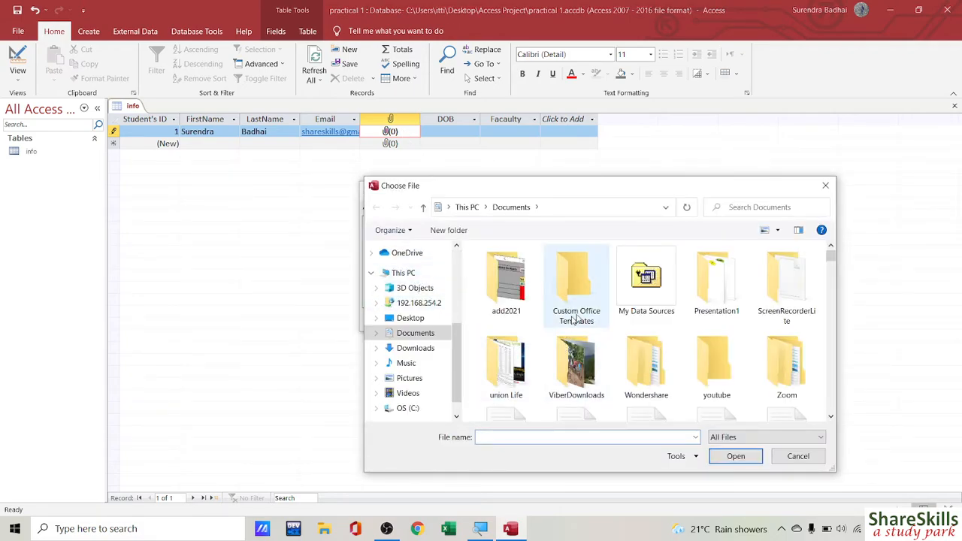
# Step: Attach the Teacher's Day picture from the ViberDownloads folder and confirm it
pyautogui.doubleClick(579, 361)
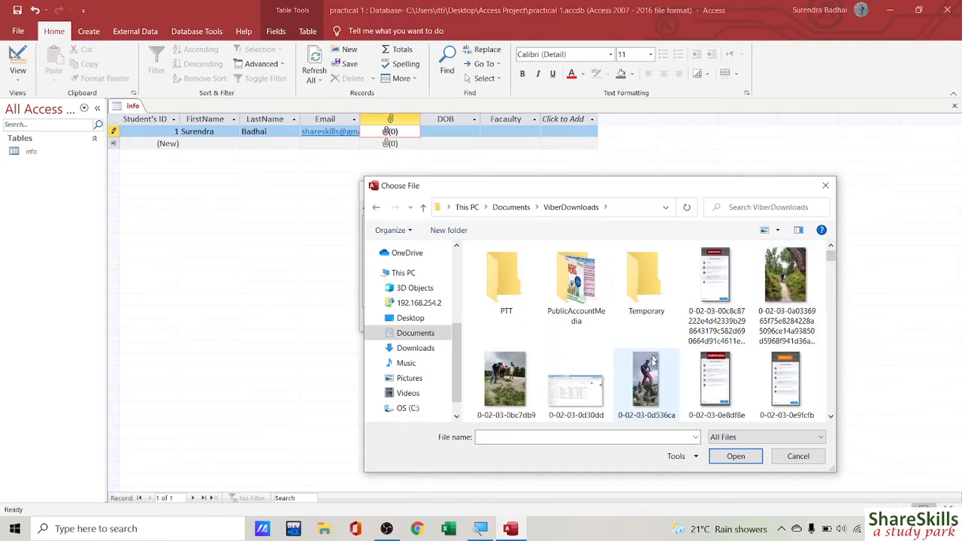
pyautogui.scroll(-1, 619, 375)
pyautogui.scroll(-3, 620, 375)
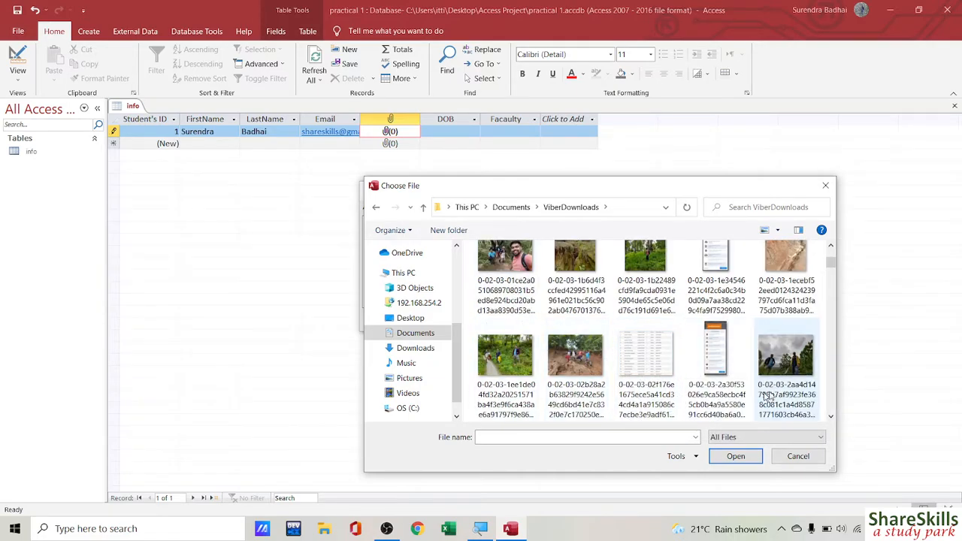
pyautogui.scroll(-5, 770, 393)
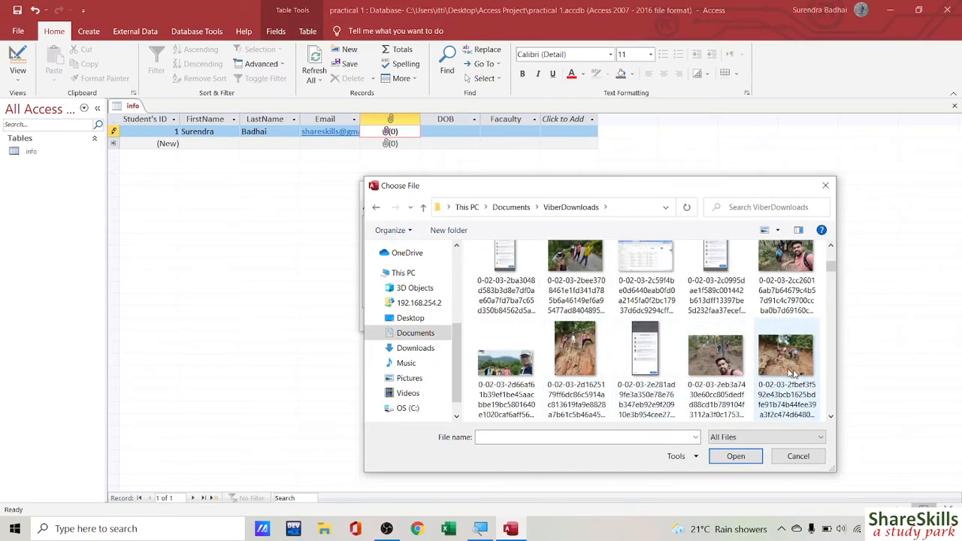
pyautogui.scroll(-5, 787, 373)
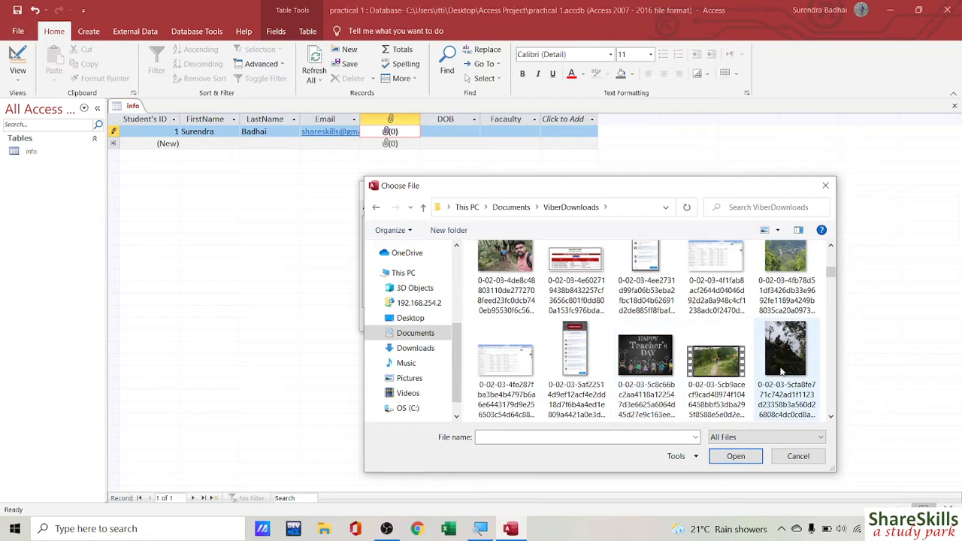
pyautogui.scroll(-3, 669, 346)
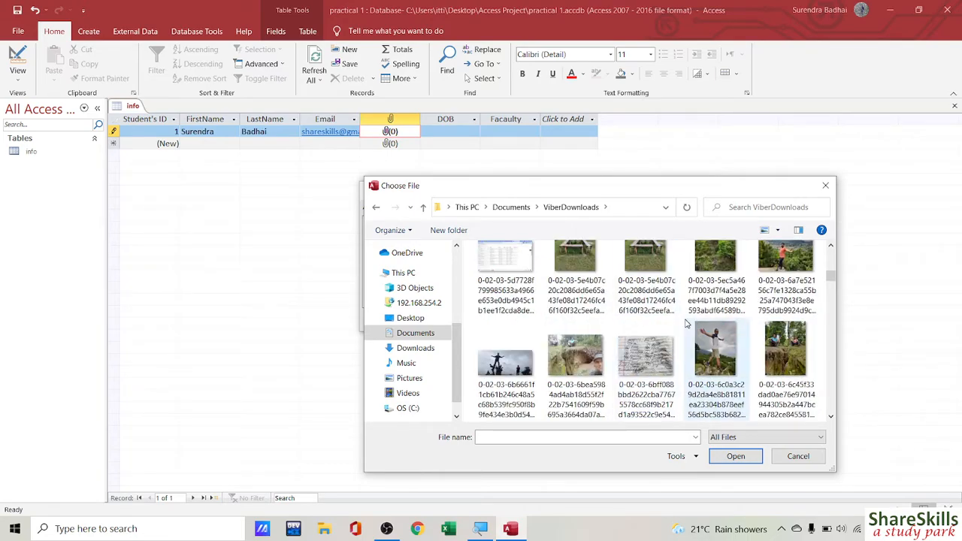
pyautogui.scroll(2, 669, 345)
pyautogui.click(641, 273)
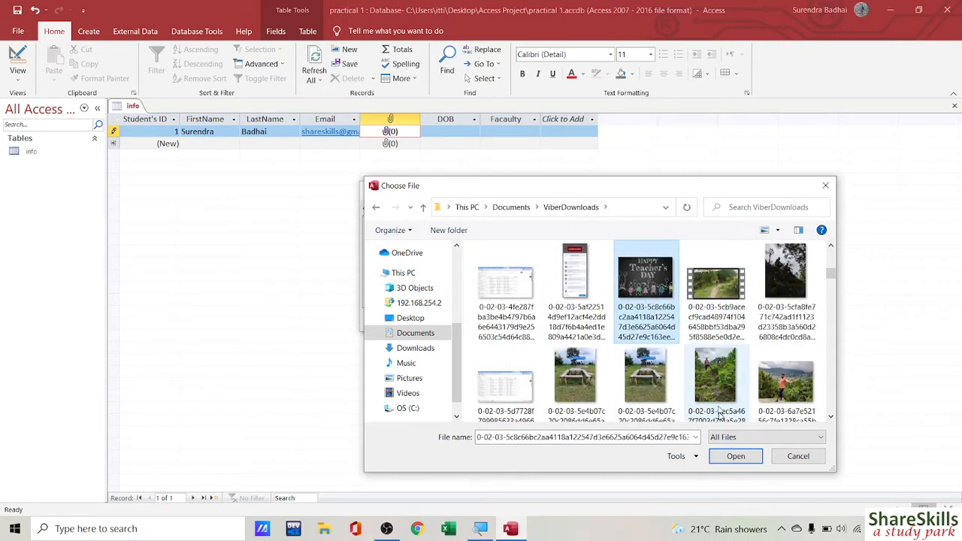
pyautogui.click(733, 458)
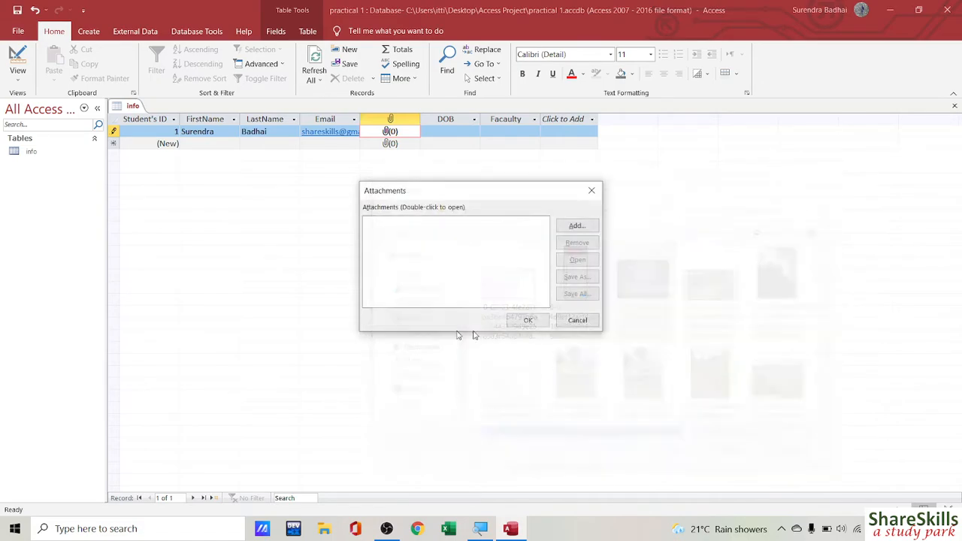
pyautogui.click(526, 320)
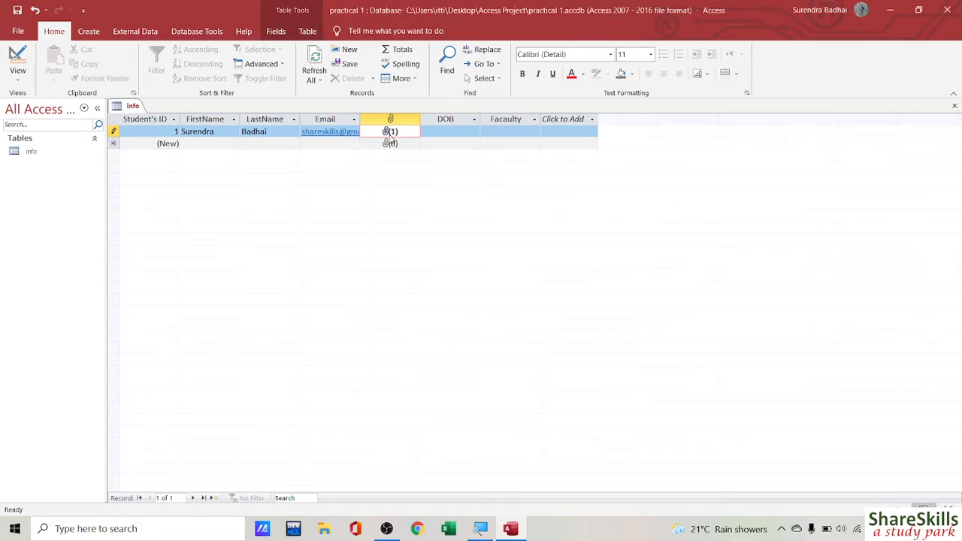
# Step: Leave record 1's DOB empty, choose Humanities as its Facaulty, and commit the record
pyautogui.click(436, 135)
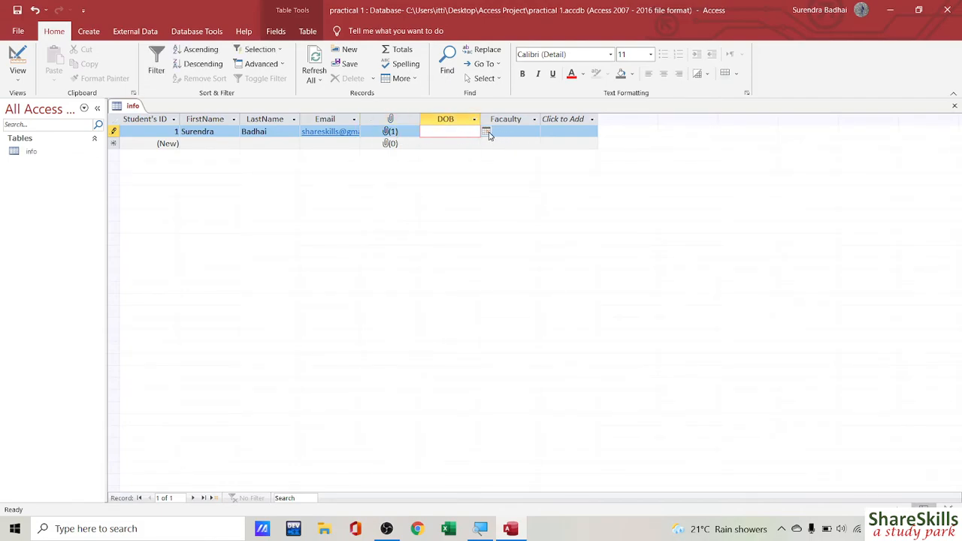
pyautogui.click(488, 134)
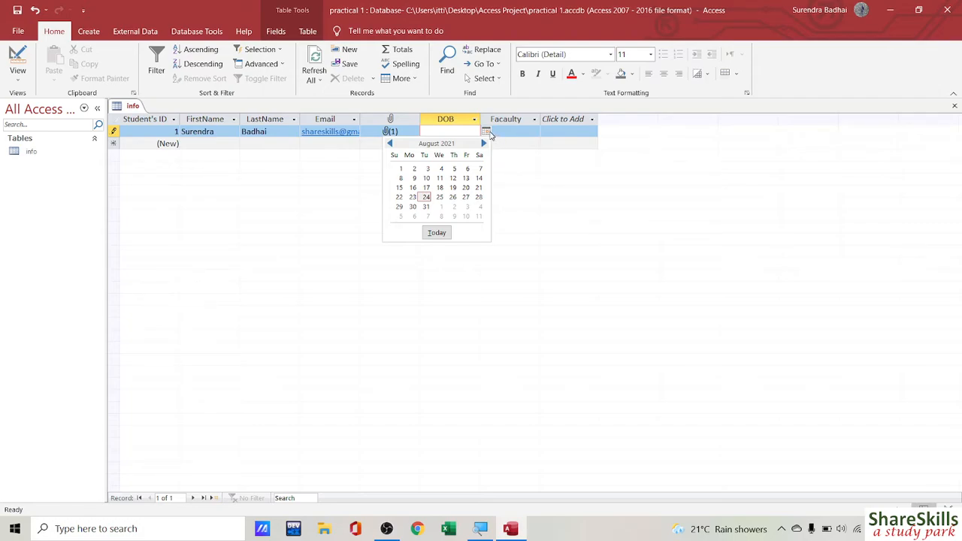
pyautogui.click(487, 134)
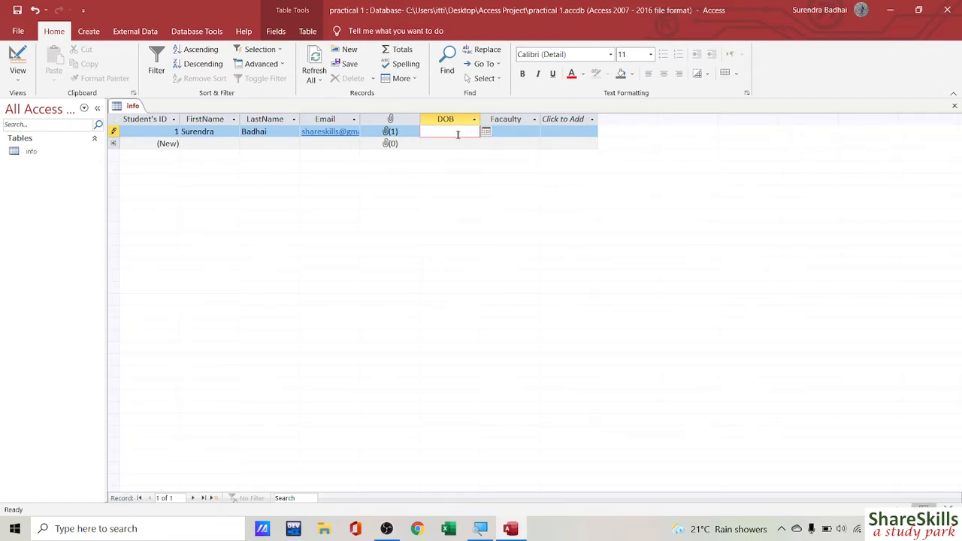
pyautogui.click(510, 133)
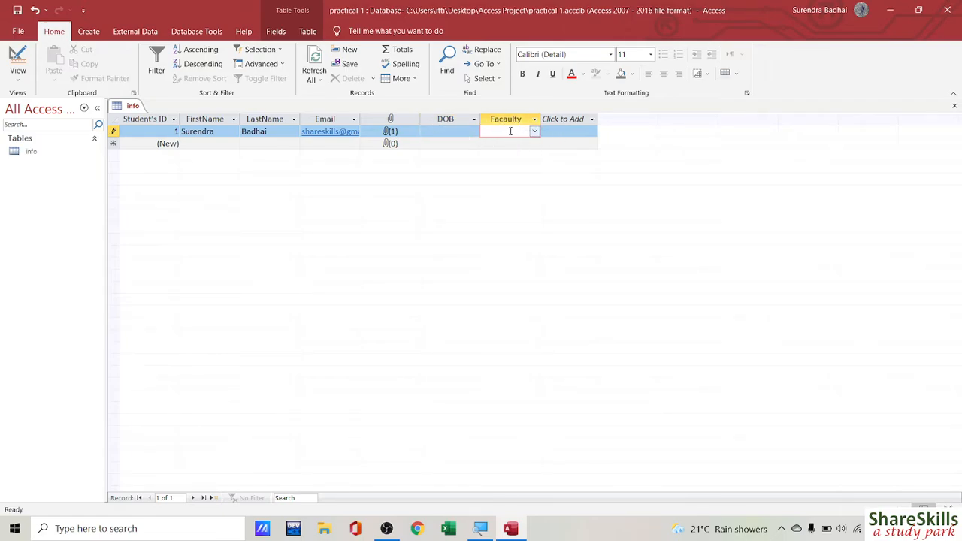
pyautogui.click(533, 132)
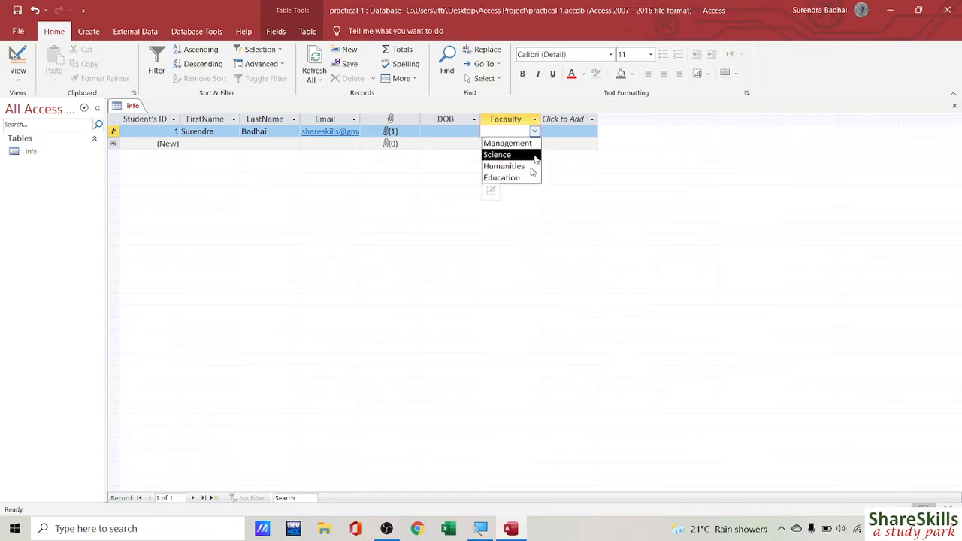
pyautogui.click(502, 166)
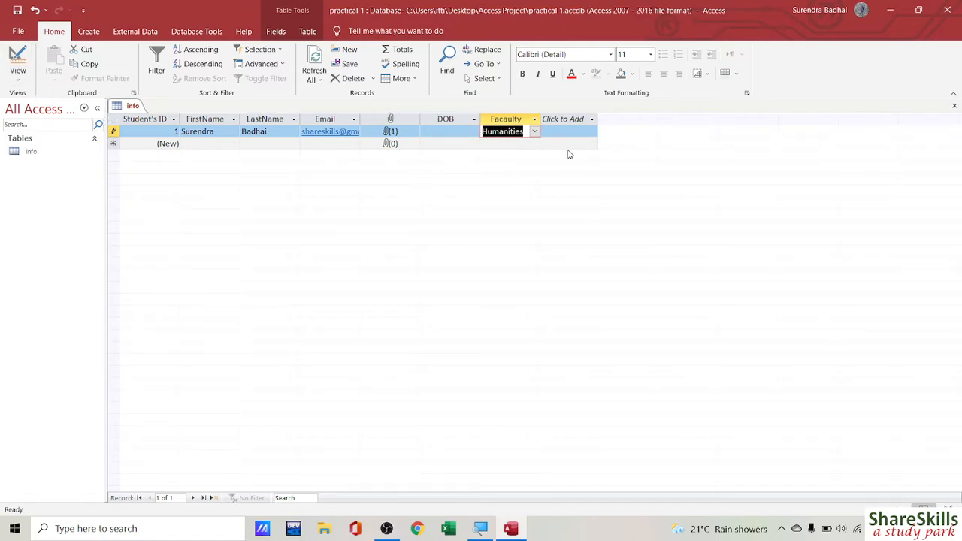
pyautogui.press('Tab')
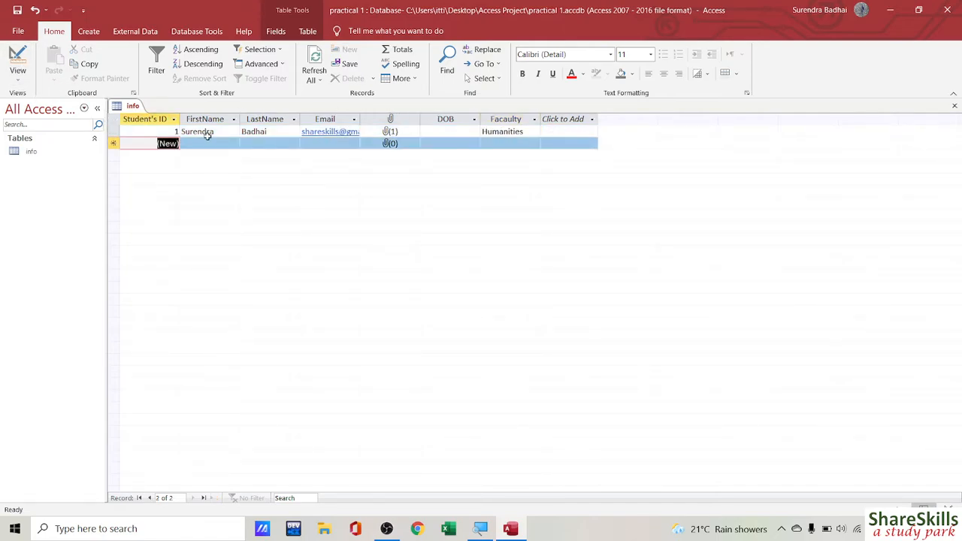
# Step: Enter the second student's first name, last name and e-mail address in record 2
pyautogui.click(198, 145)
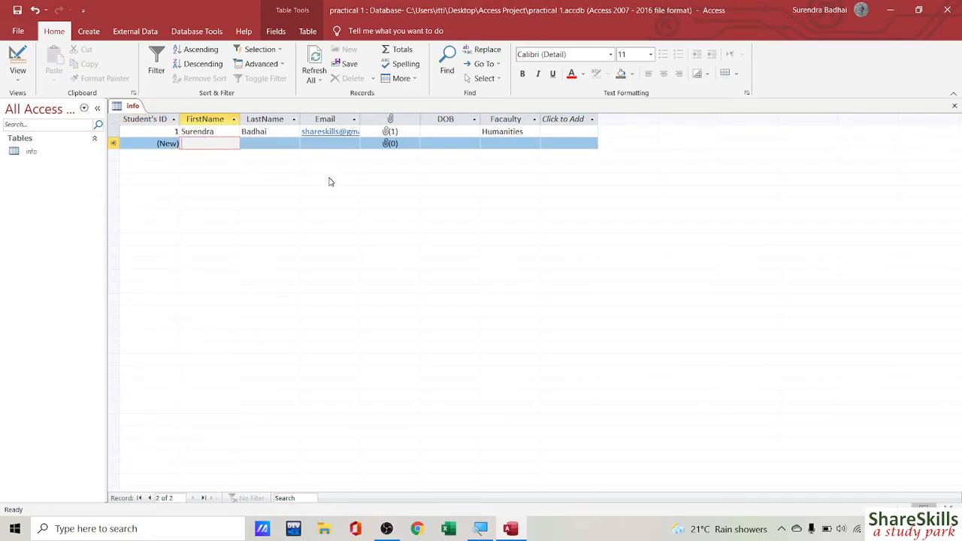
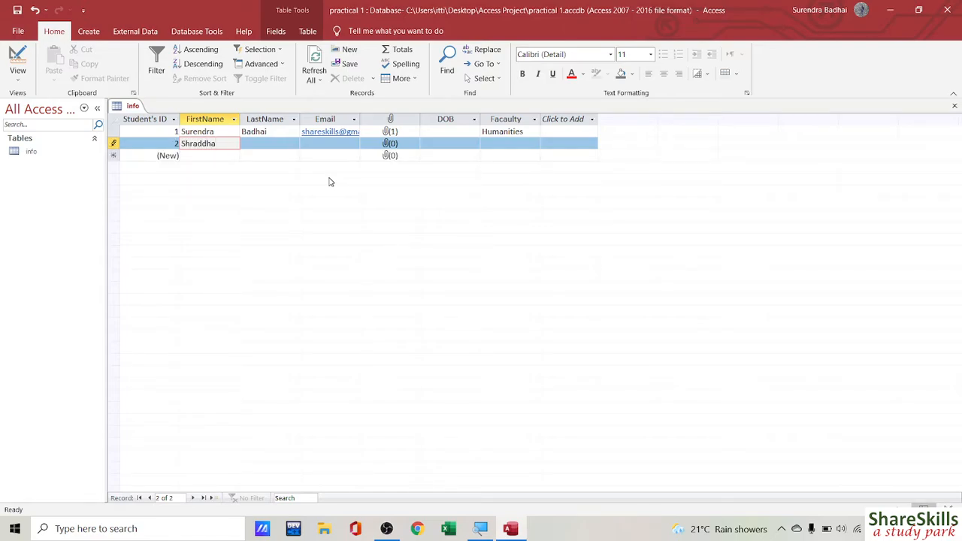
pyautogui.press('Tab')
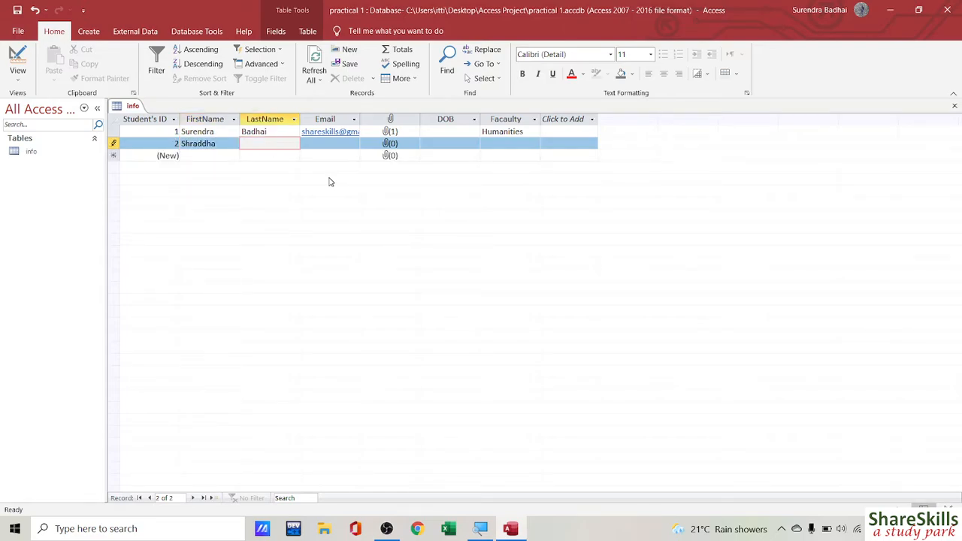
pyautogui.press('Tab')
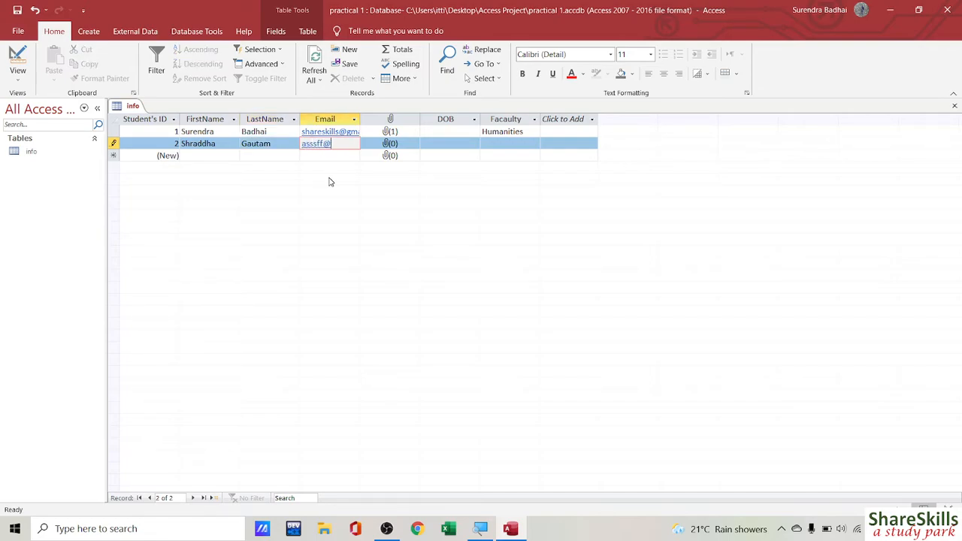
# Step: Commit record 2, widen the Email column, and move the Faculty column after LastName
pyautogui.click(369, 155)
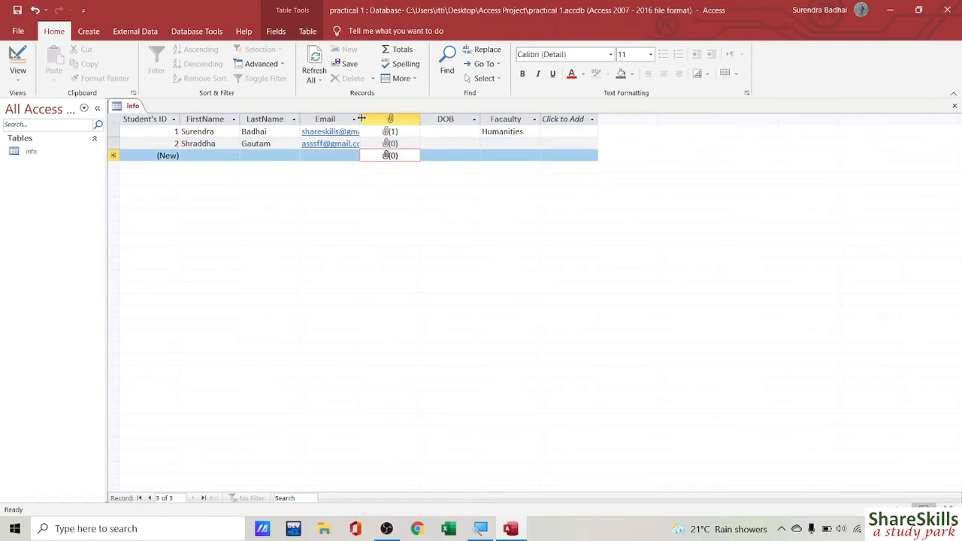
pyautogui.moveTo(361, 118); pyautogui.dragTo(395, 118)
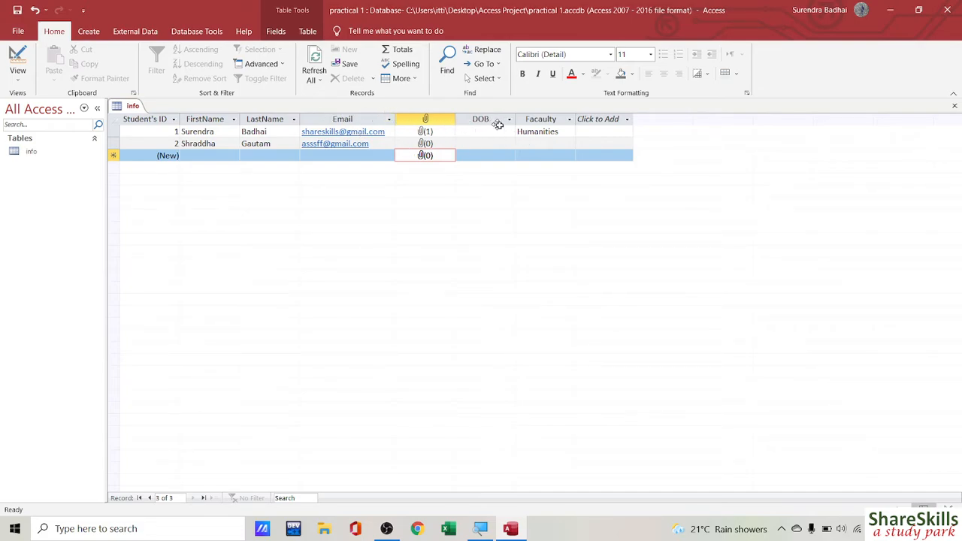
pyautogui.click(562, 118)
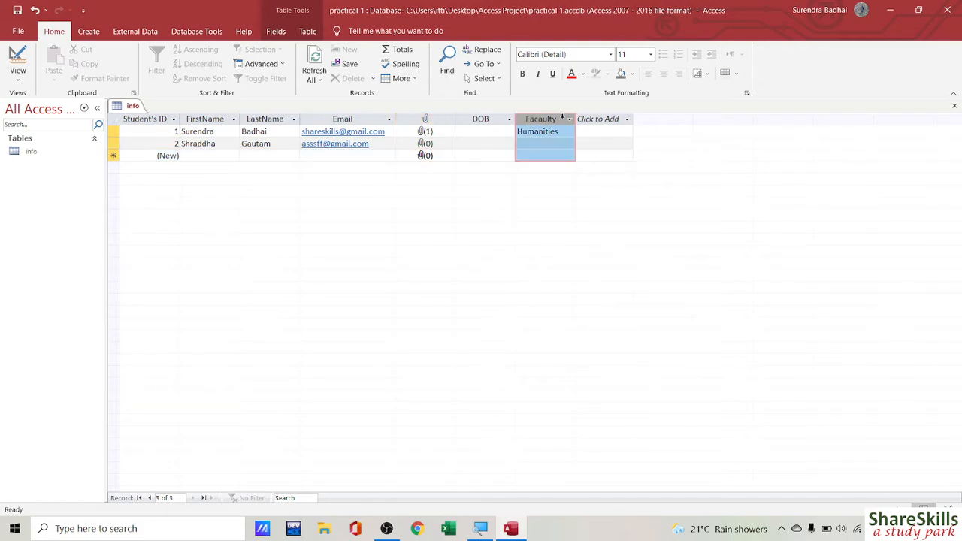
pyautogui.moveTo(563, 118); pyautogui.dragTo(376, 119)
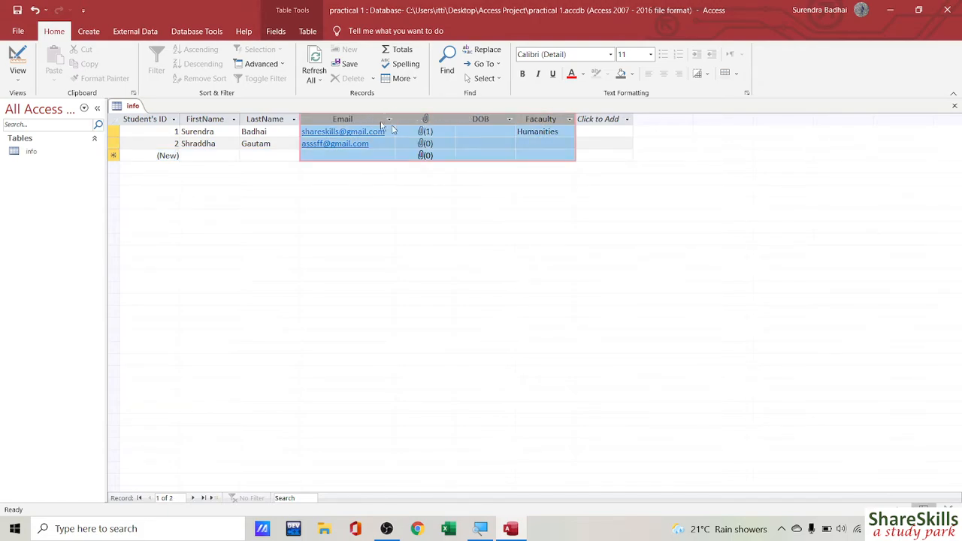
pyautogui.click(597, 142)
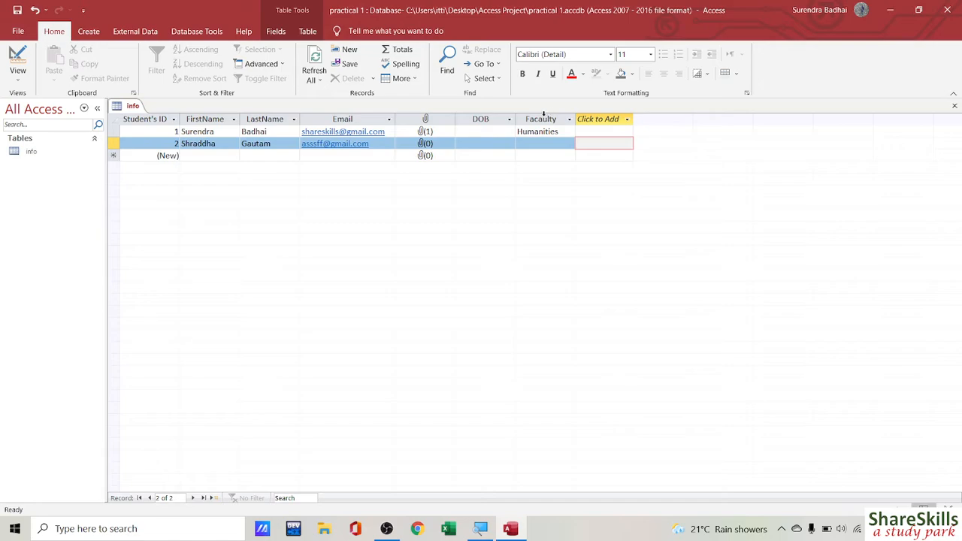
pyautogui.click(545, 118)
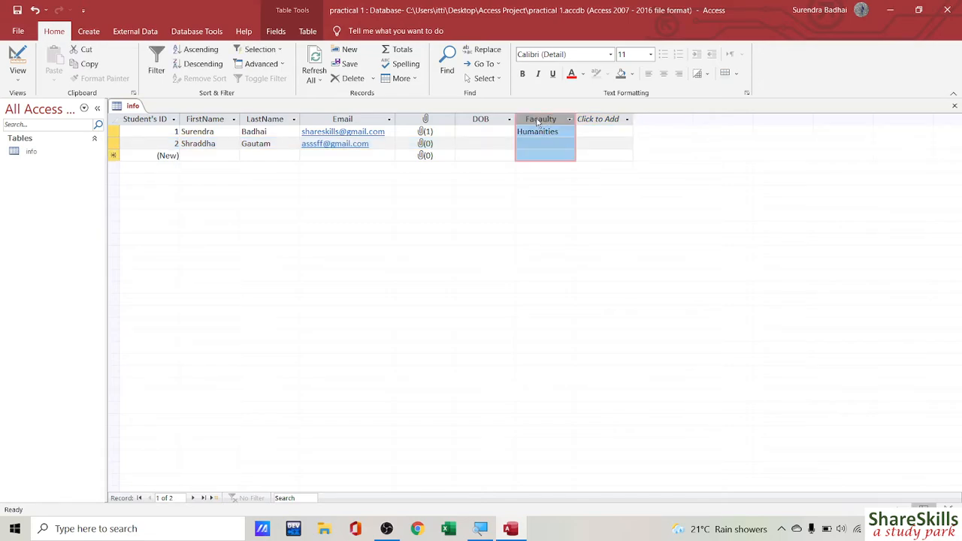
pyautogui.moveTo(537, 121); pyautogui.dragTo(326, 124)
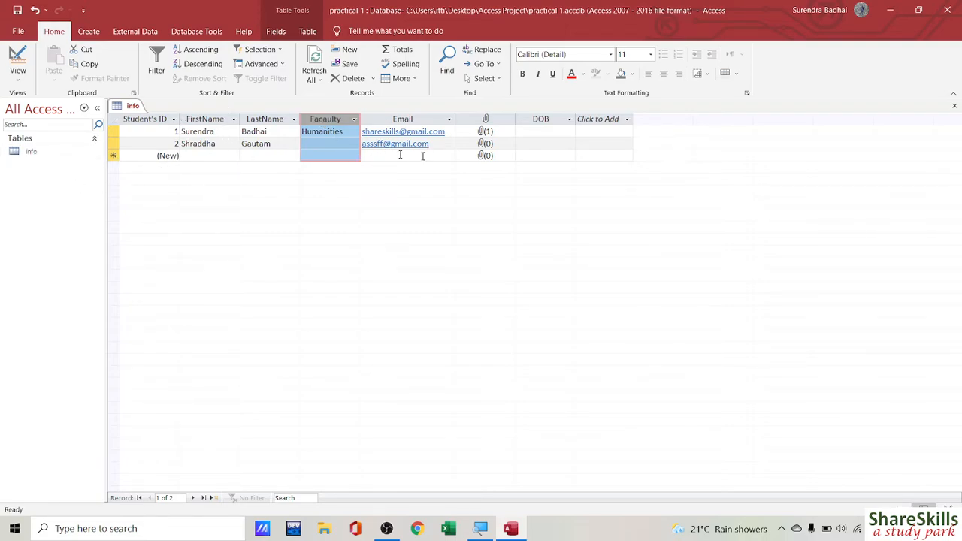
# Step: In Design view, switch FirstName to Long Text, then set it back to Short Text
pyautogui.click(17, 71)
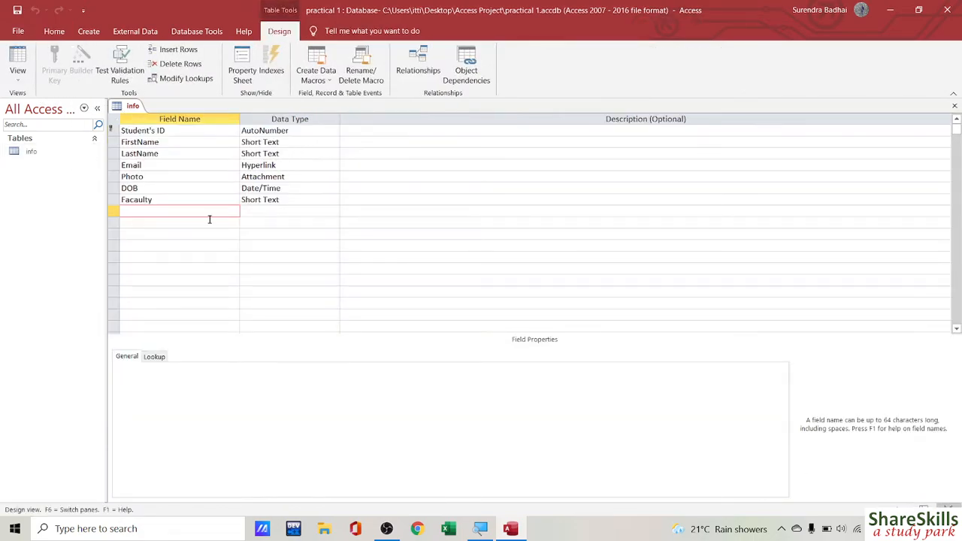
pyautogui.click(137, 197)
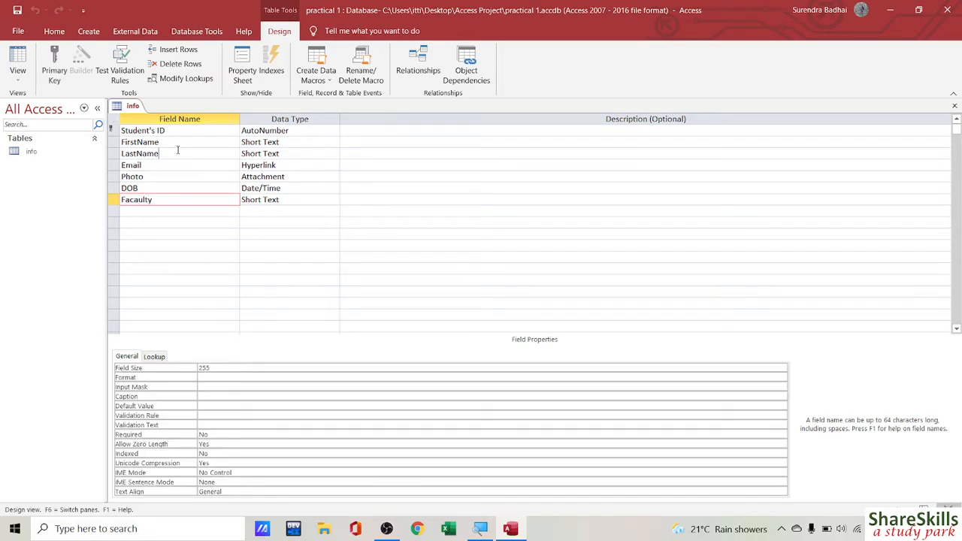
pyautogui.click(210, 134)
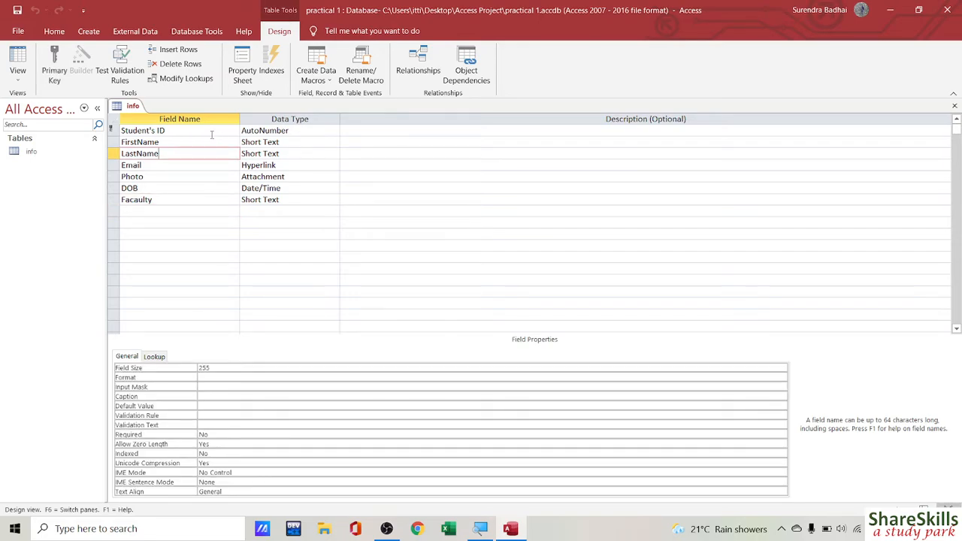
pyautogui.click(264, 142)
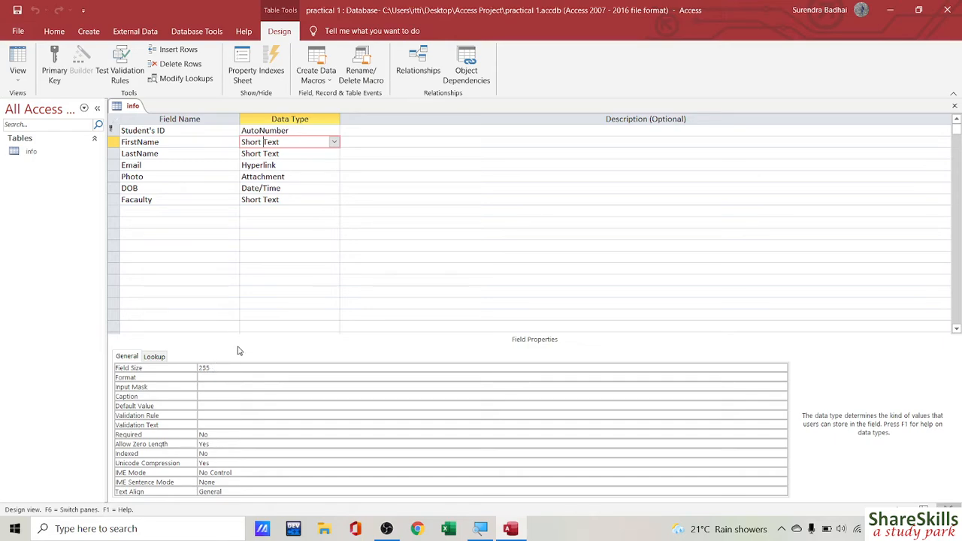
pyautogui.click(334, 142)
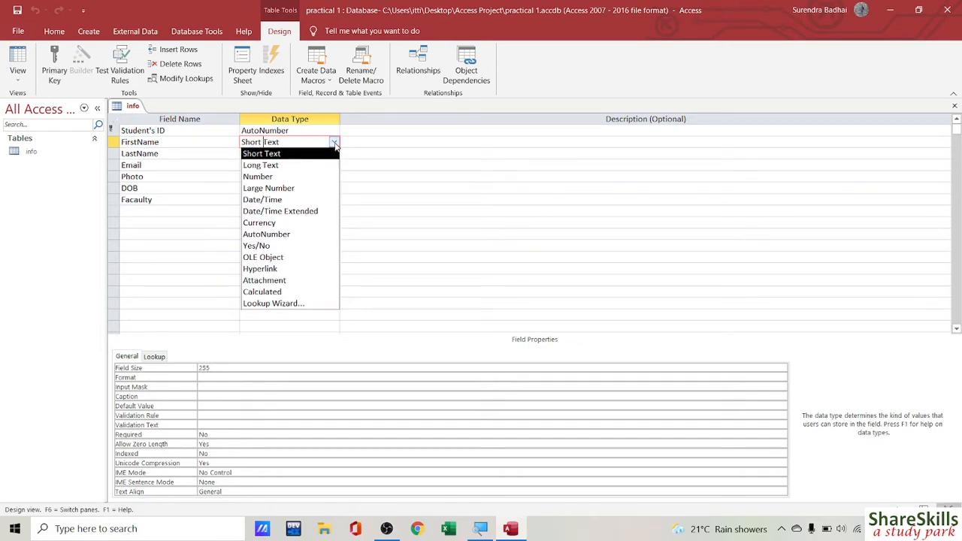
pyautogui.click(260, 164)
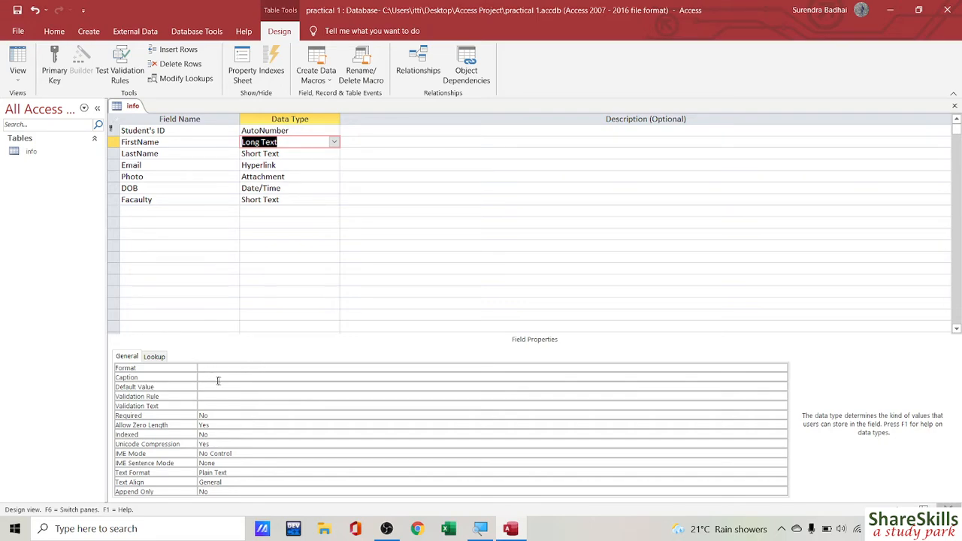
pyautogui.click(333, 142)
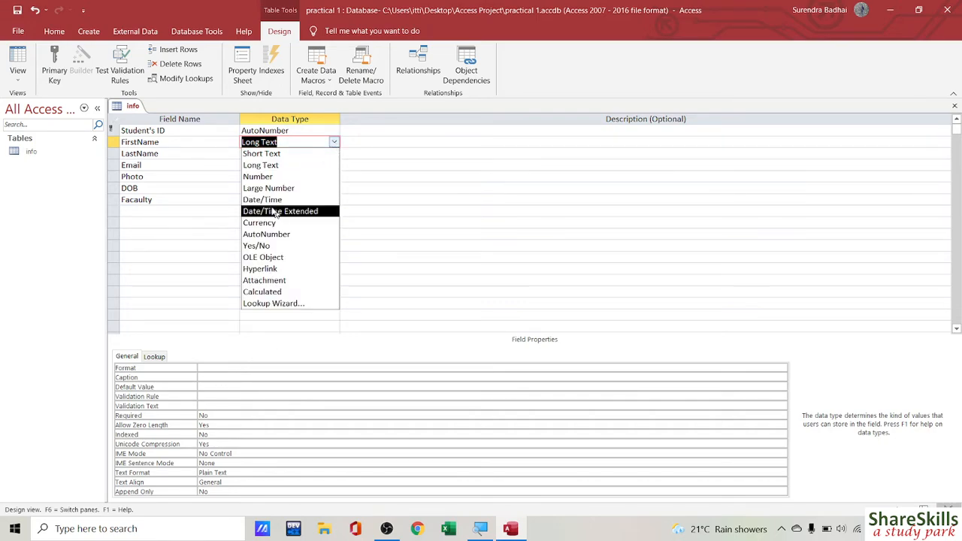
pyautogui.click(263, 154)
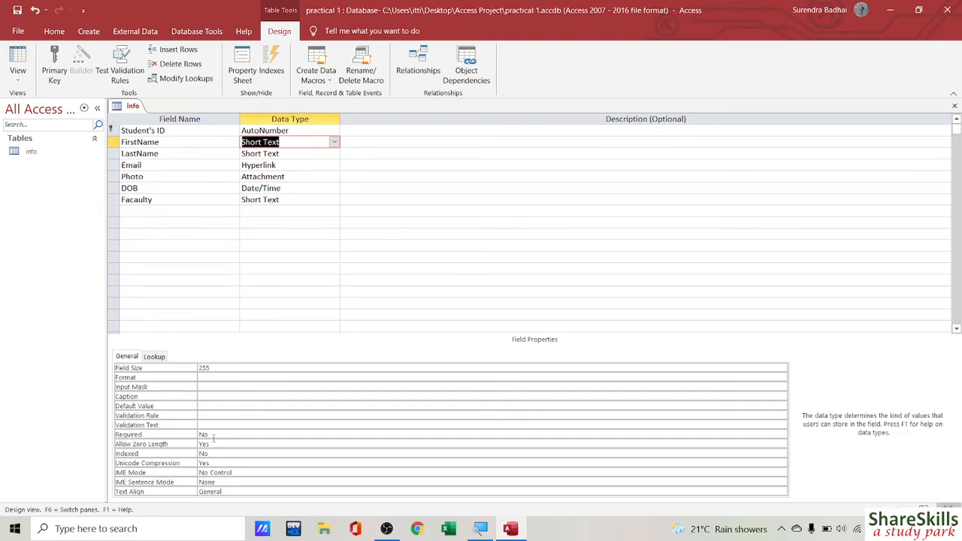
# Step: Set FirstName's Required property to Yes
pyautogui.click(202, 434)
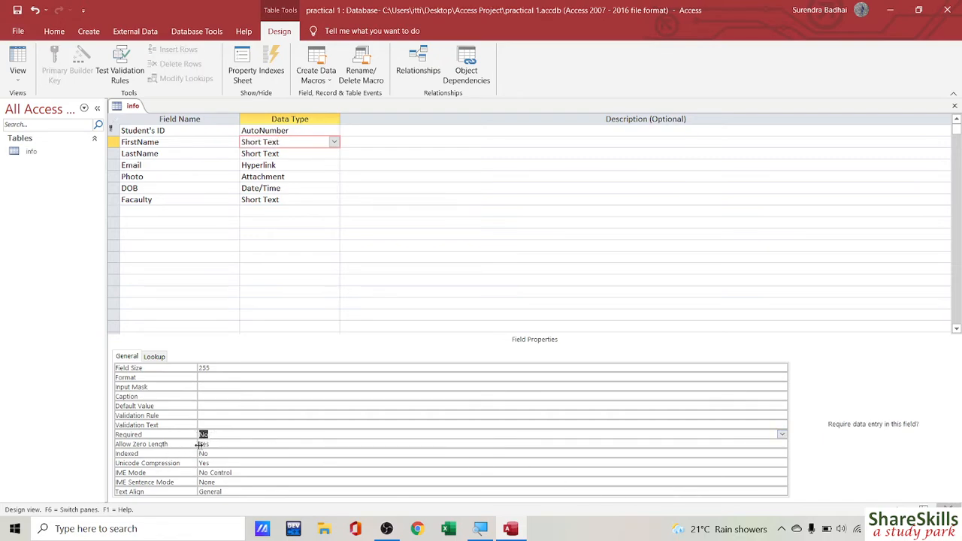
pyautogui.click(781, 439)
pyautogui.click(218, 445)
pyautogui.click(234, 405)
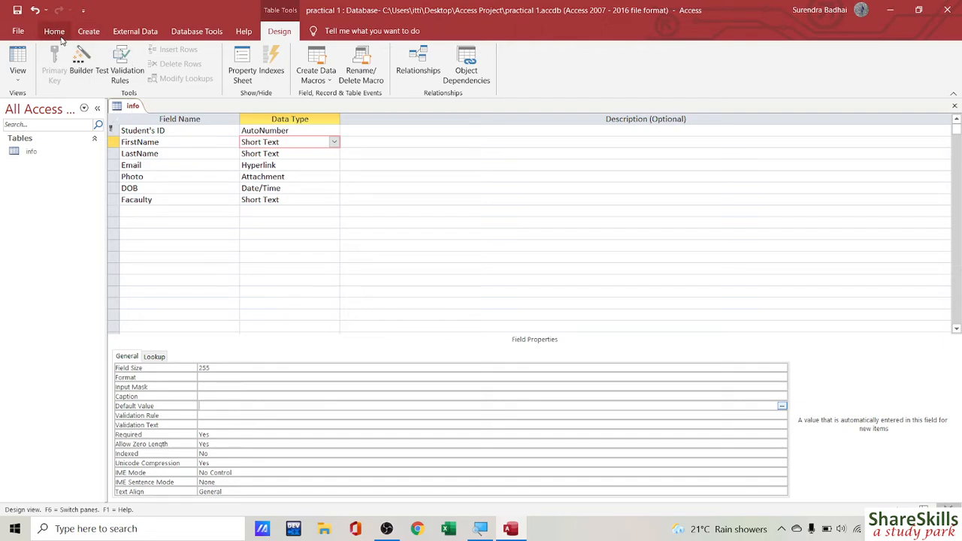
# Step: Close the info table, saving its design and testing existing data against the new rules
pyautogui.rightClick(134, 109)
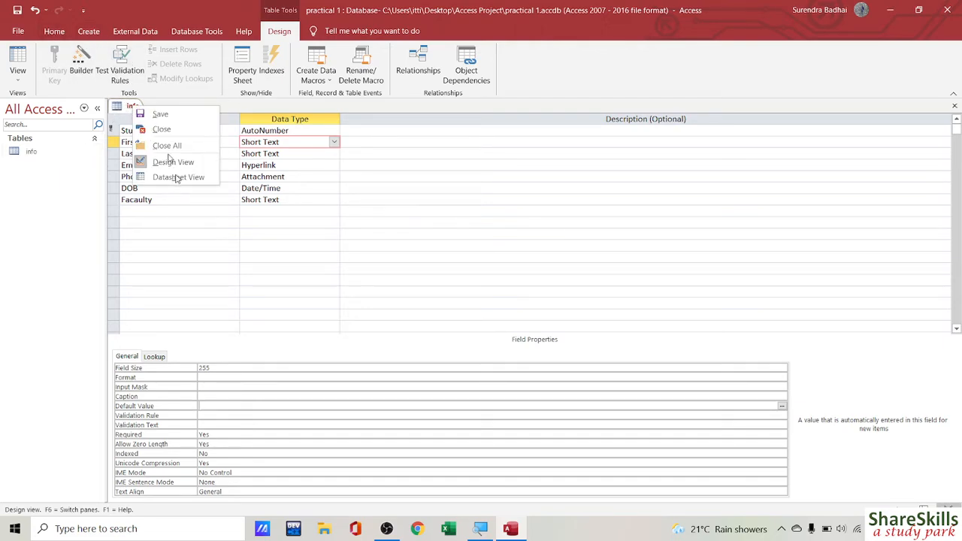
pyautogui.click(161, 130)
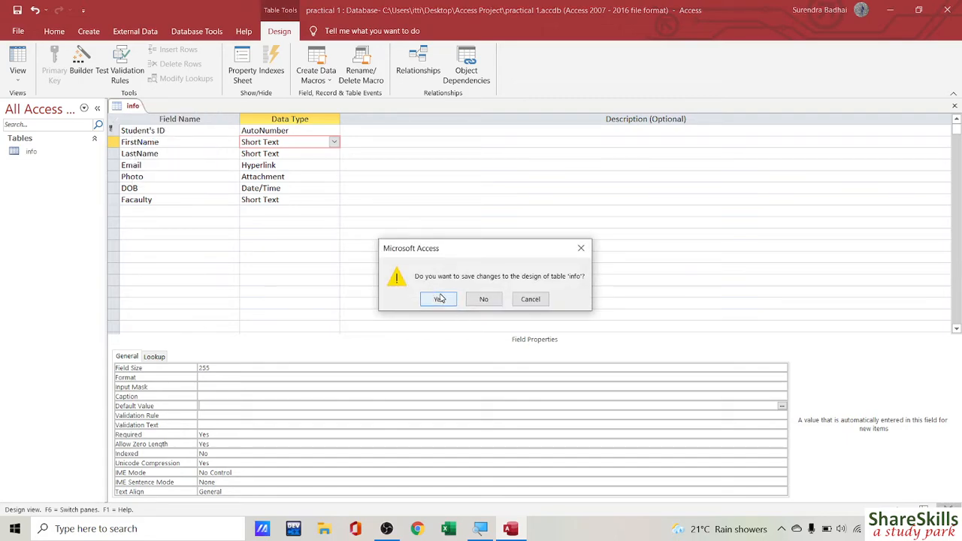
pyautogui.click(441, 299)
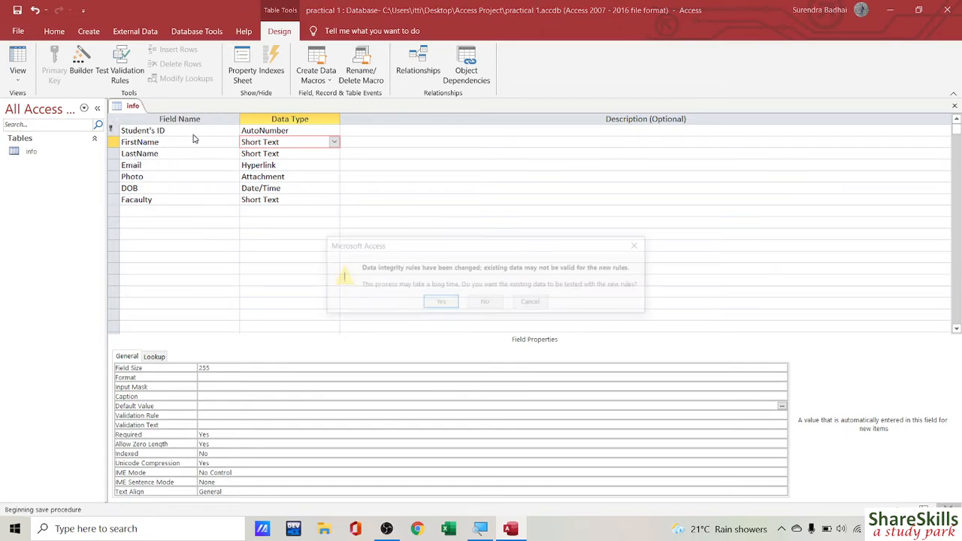
pyautogui.click(441, 303)
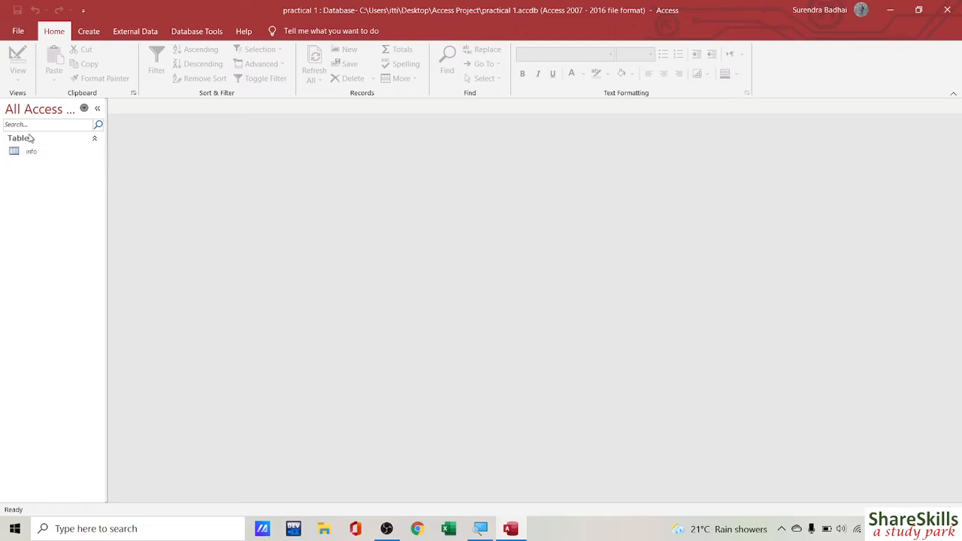
# Step: Create a blank Table1 from the Create tab and save it as 'marks'
pyautogui.click(88, 31)
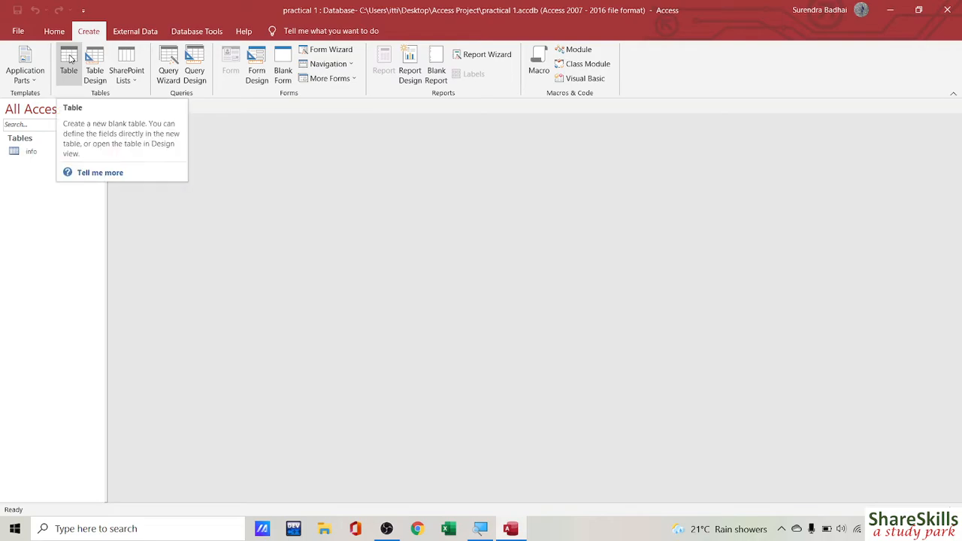
pyautogui.click(70, 60)
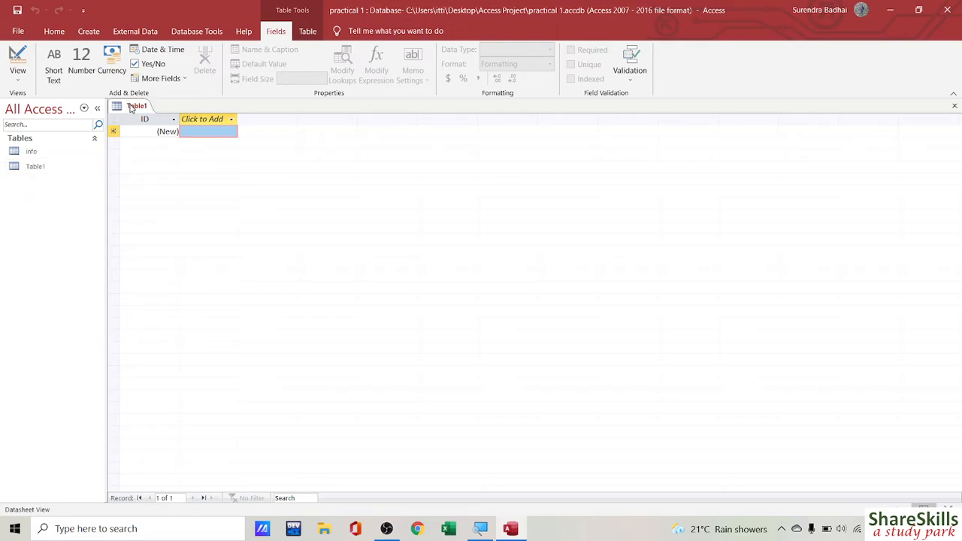
pyautogui.rightClick(130, 107)
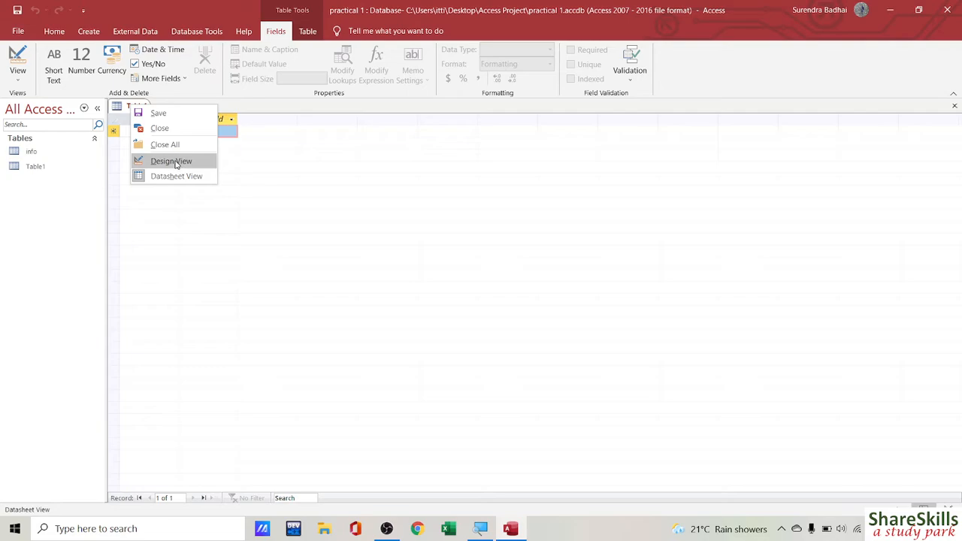
pyautogui.click(160, 114)
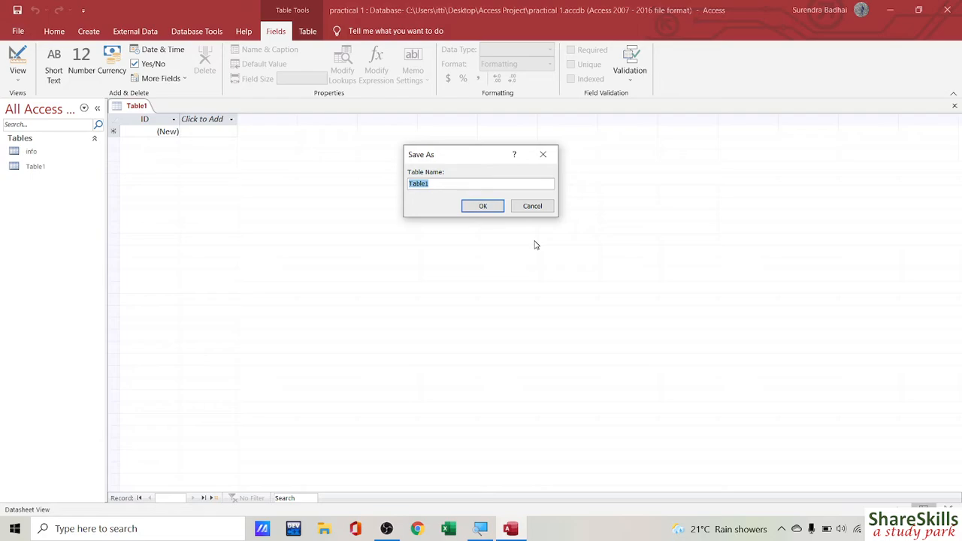
pyautogui.write('marks')
pyautogui.click(474, 207)
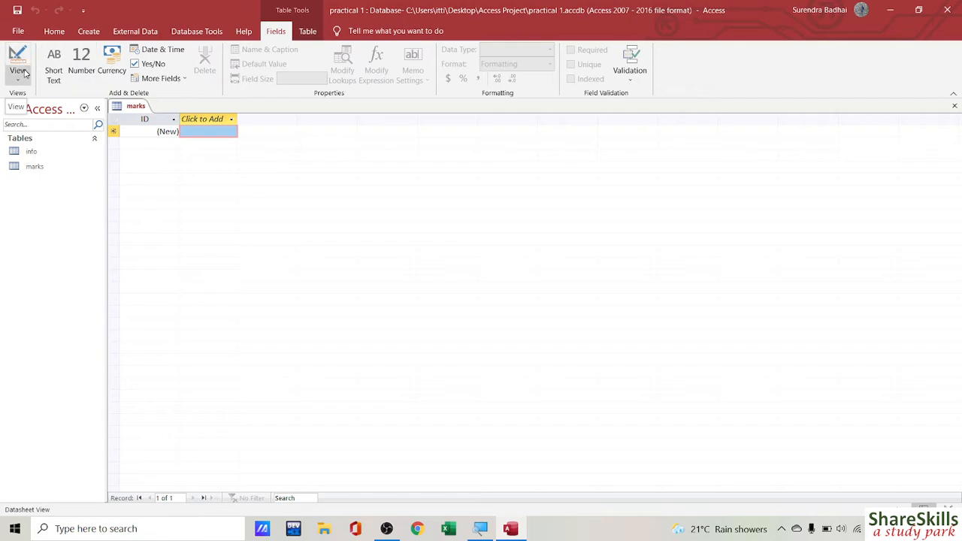
# Step: Open the marks table in Design view and add Economics as a Number field
pyautogui.rightClick(131, 105)
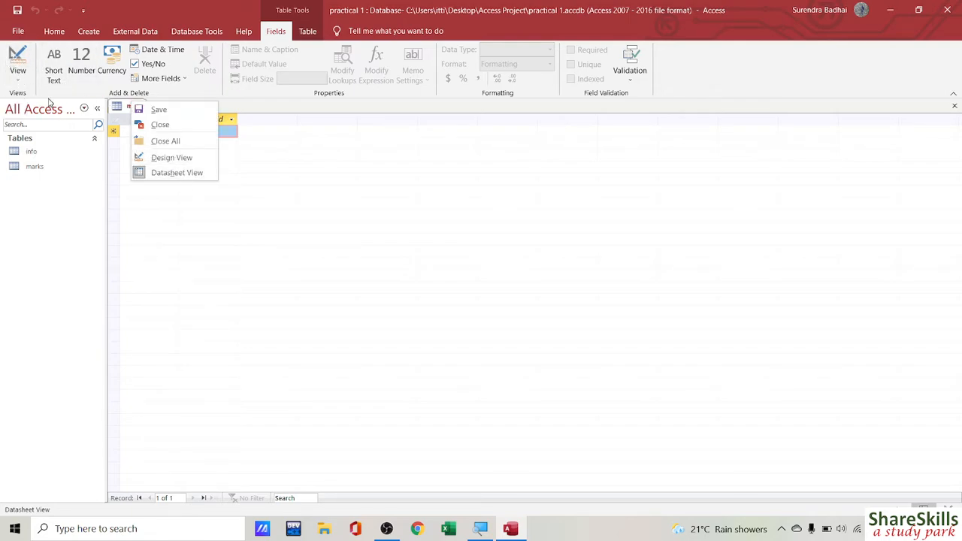
pyautogui.click(165, 163)
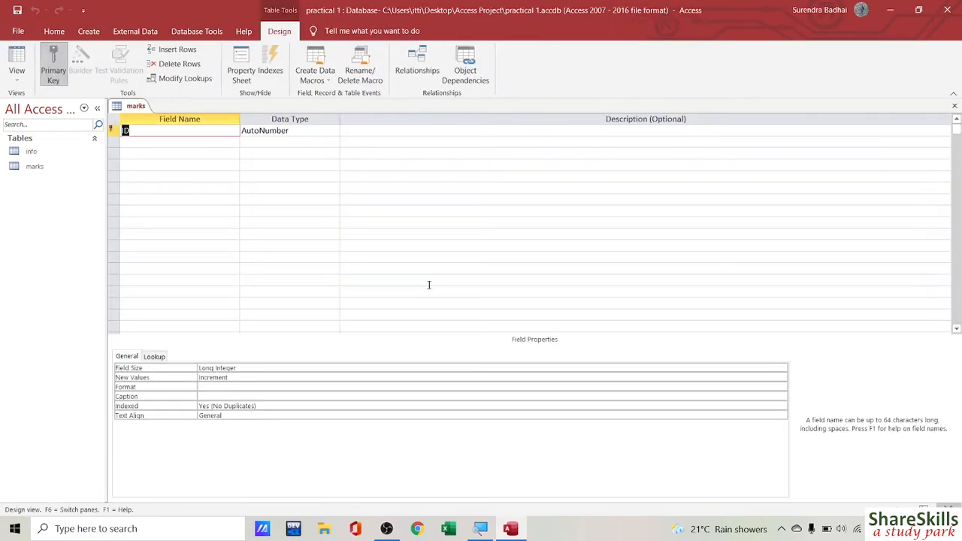
pyautogui.click(166, 142)
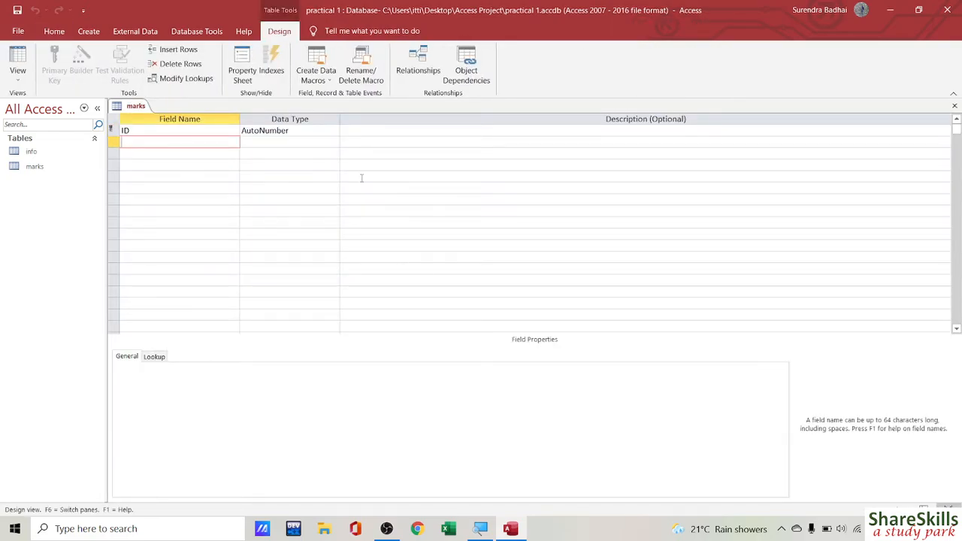
pyautogui.write('F')
pyautogui.write('E')
pyautogui.press('BackSpace')
pyautogui.press('BackSpace')
pyautogui.write('conom')
pyautogui.press('Tab')
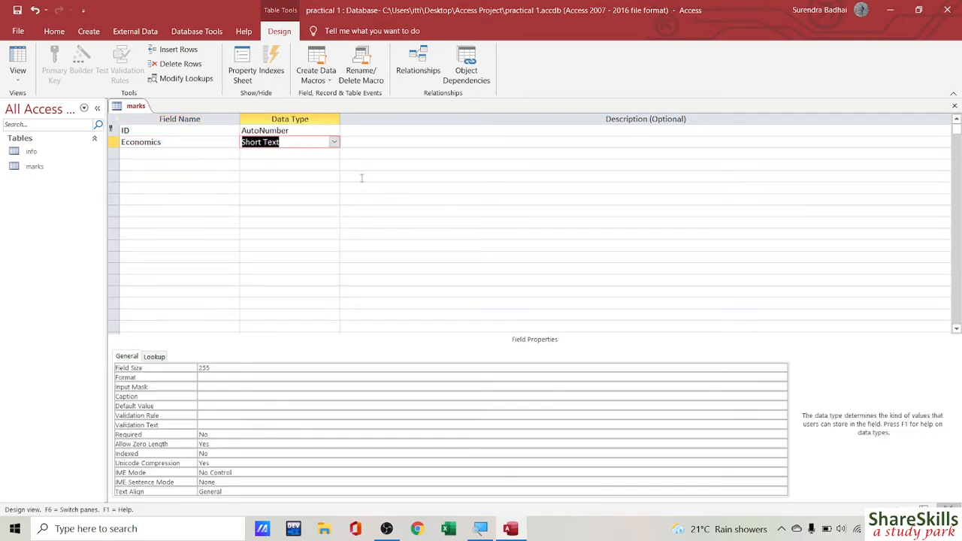
pyautogui.write('number')
pyautogui.press('Tab')
pyautogui.press('Tab')
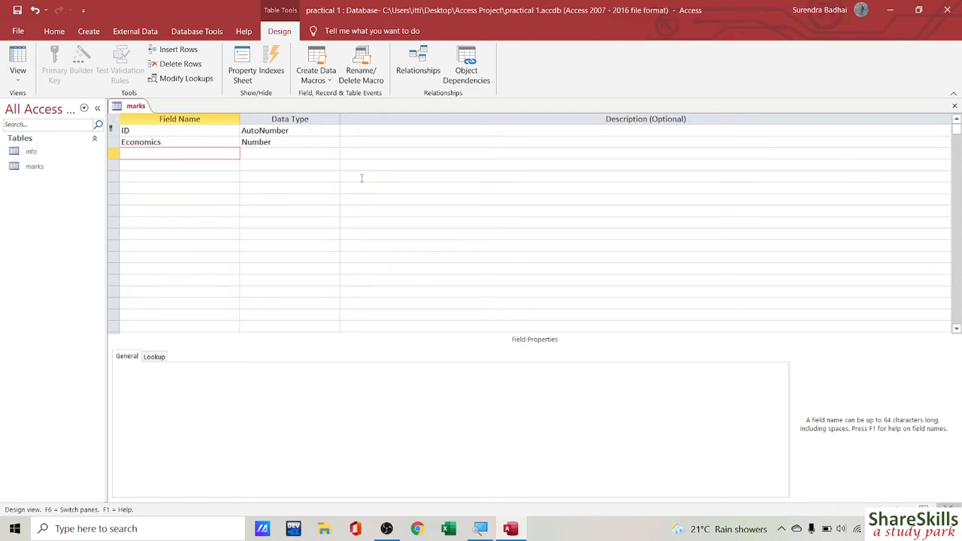
# Step: Add Account and Nepali as Number fields
pyautogui.write('Account')
pyautogui.press('Tab')
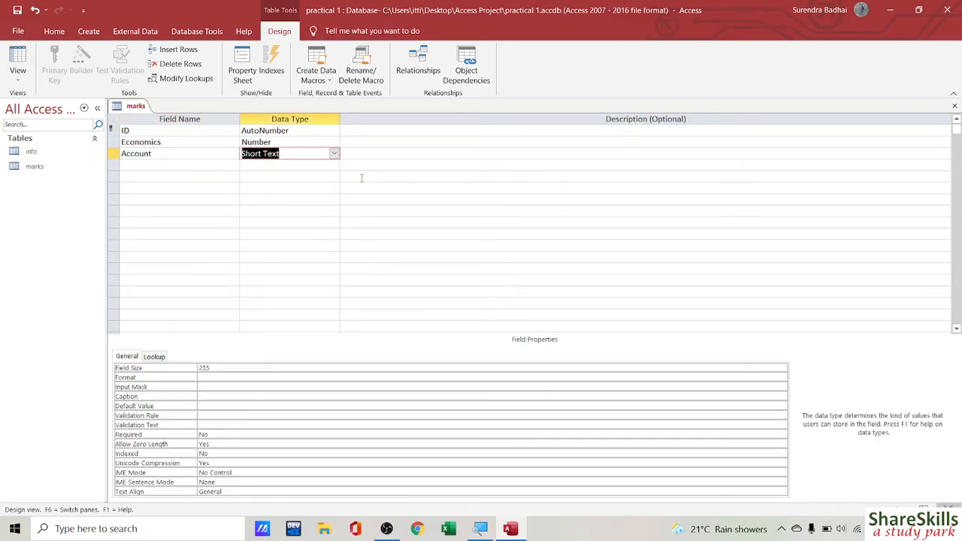
pyautogui.click(333, 154)
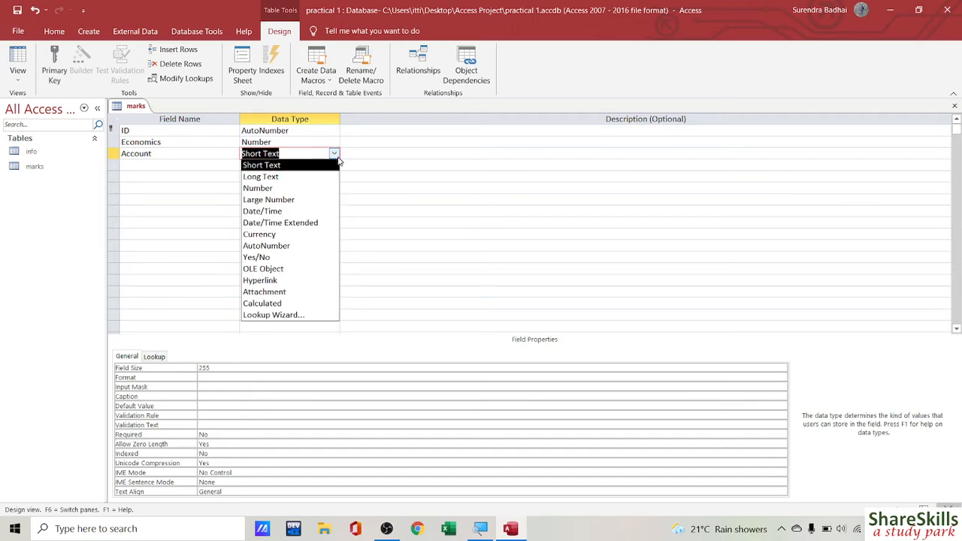
pyautogui.click(258, 188)
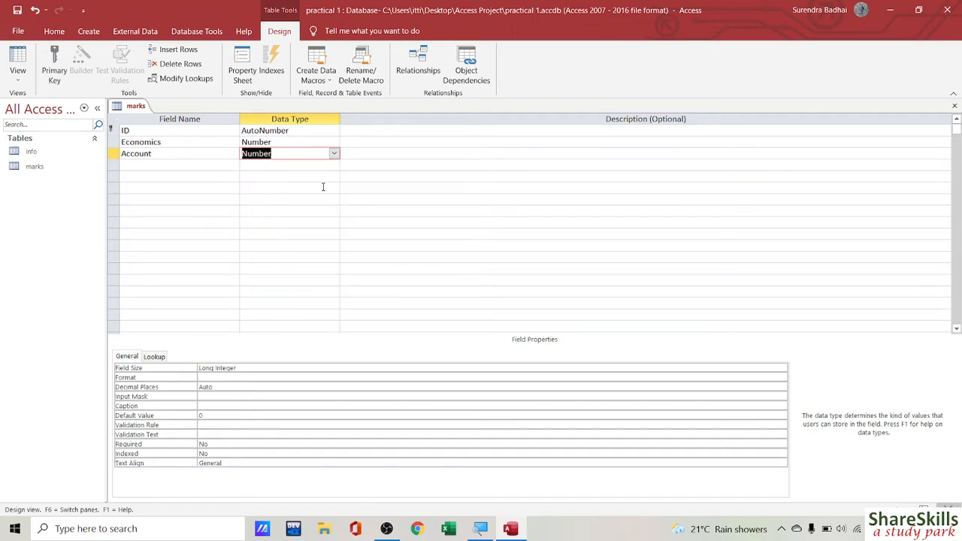
pyautogui.press('Tab')
pyautogui.press('Tab')
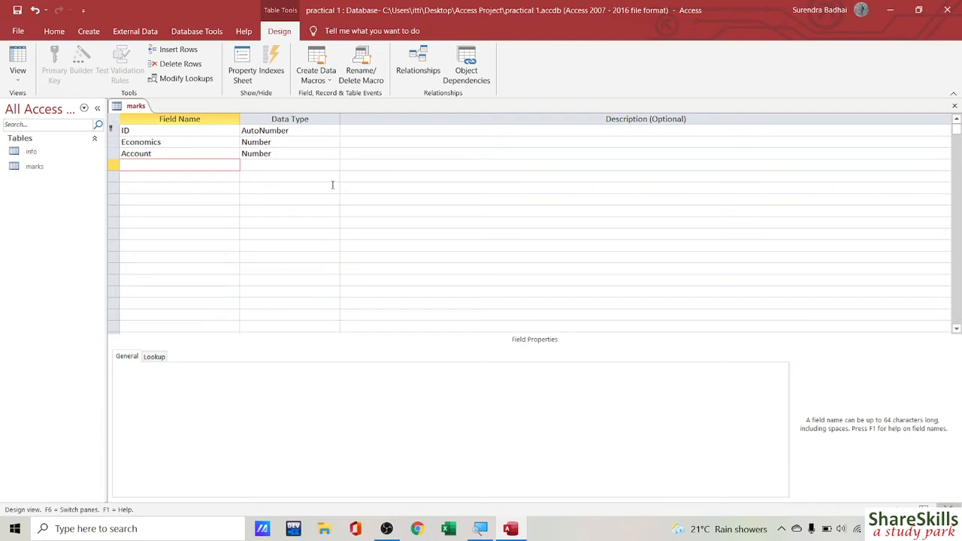
pyautogui.write('Nepali')
pyautogui.press('Tab')
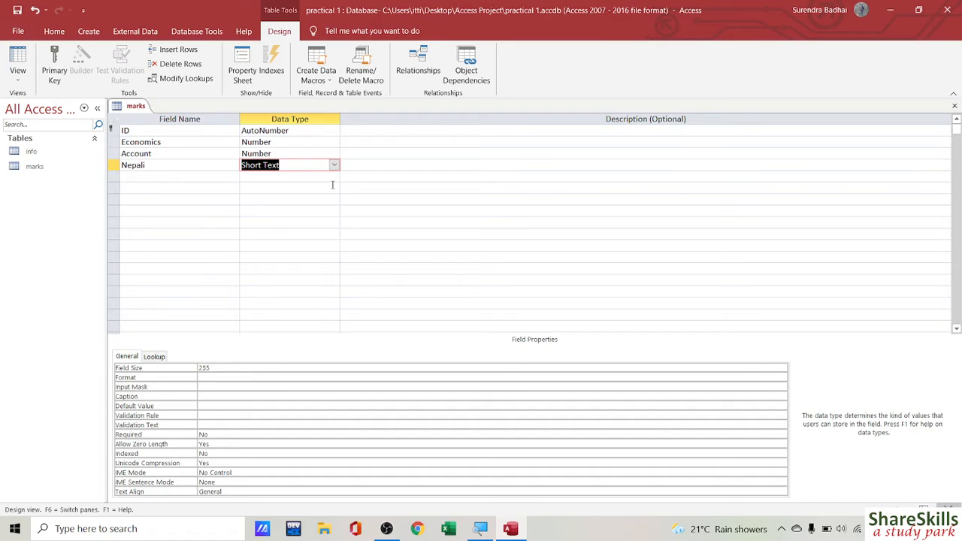
pyautogui.write('Number')
pyautogui.press('Tab')
pyautogui.press('Tab')
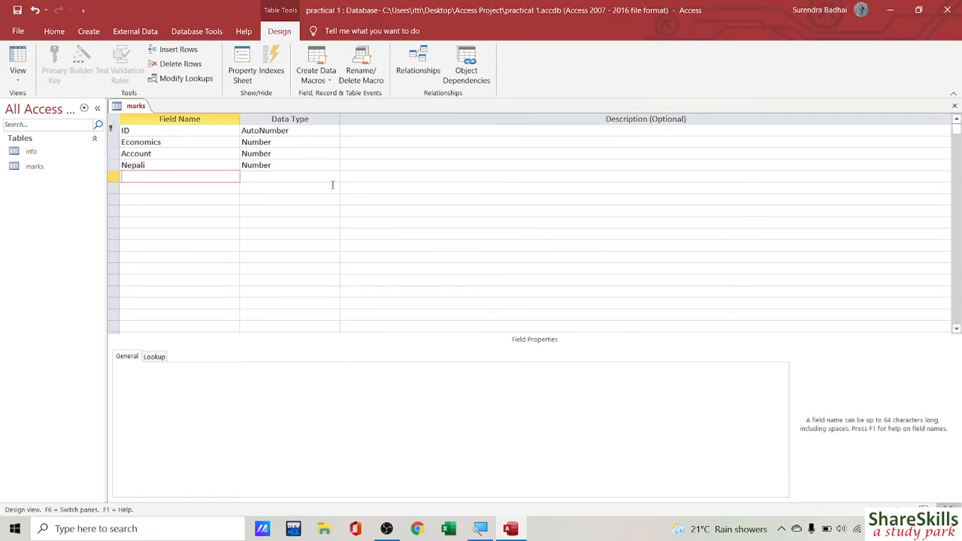
# Step: Add English and Computer as Number fields
pyautogui.write('Eglis')
pyautogui.press('BackSpace')
pyautogui.press('BackSpace')
pyautogui.press('BackSpace')
pyautogui.press('BackSpace')
pyautogui.write('nglish')
pyautogui.press('Tab')
pyautogui.write('Number')
pyautogui.press('Tab')
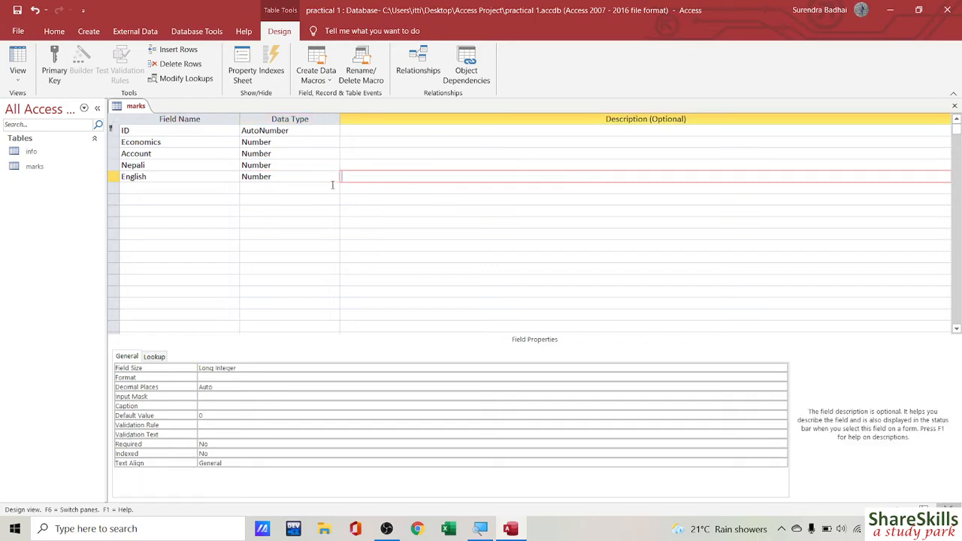
pyautogui.press('Tab')
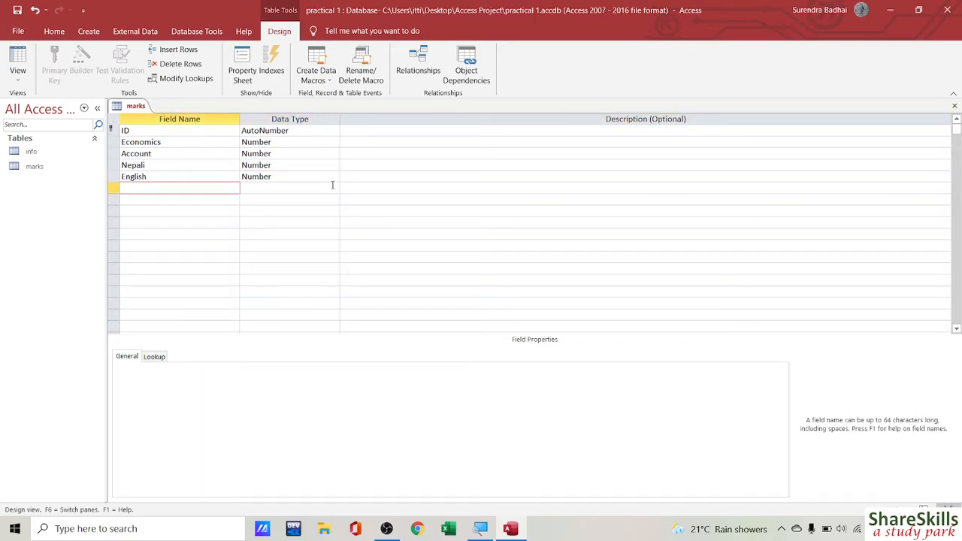
pyautogui.write('Computer')
pyautogui.press('Tab')
pyautogui.write('Number')
pyautogui.press('Tab')
pyautogui.press('Tab')
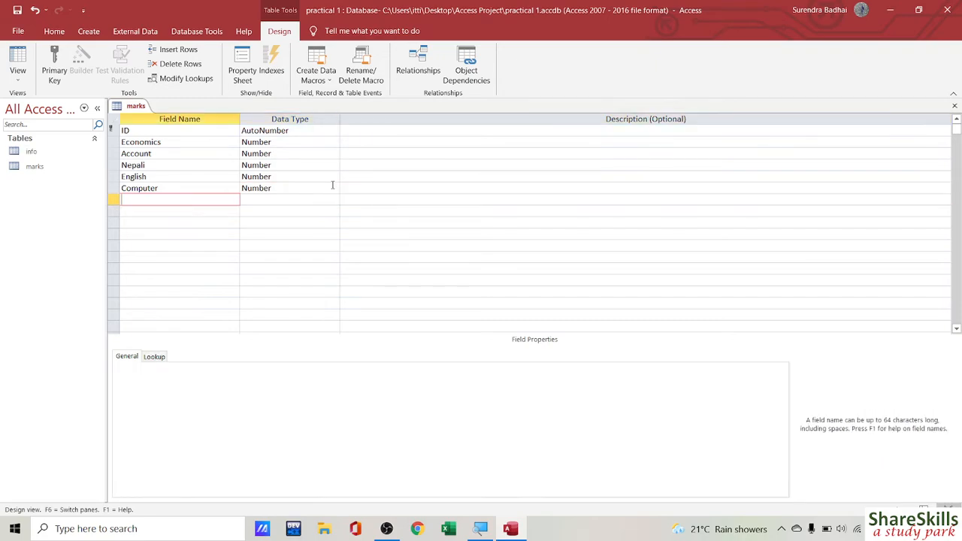
# Step: Add Social as a Number field and enter Total as the next field name
pyautogui.write('Sko')
pyautogui.press('BackSpace')
pyautogui.press('BackSpace')
pyautogui.write('ocial')
pyautogui.press('Tab')
pyautogui.write('n')
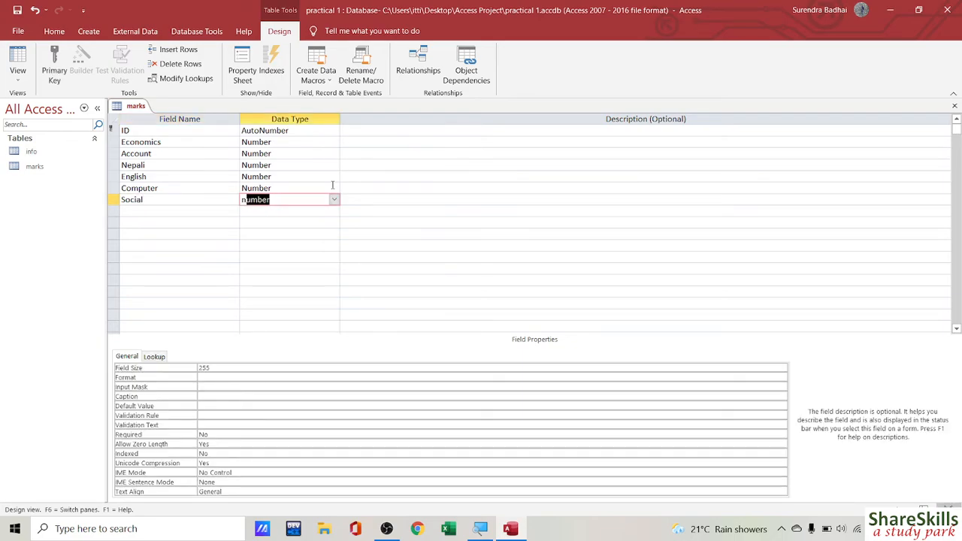
pyautogui.press('Tab')
pyautogui.press('Tab')
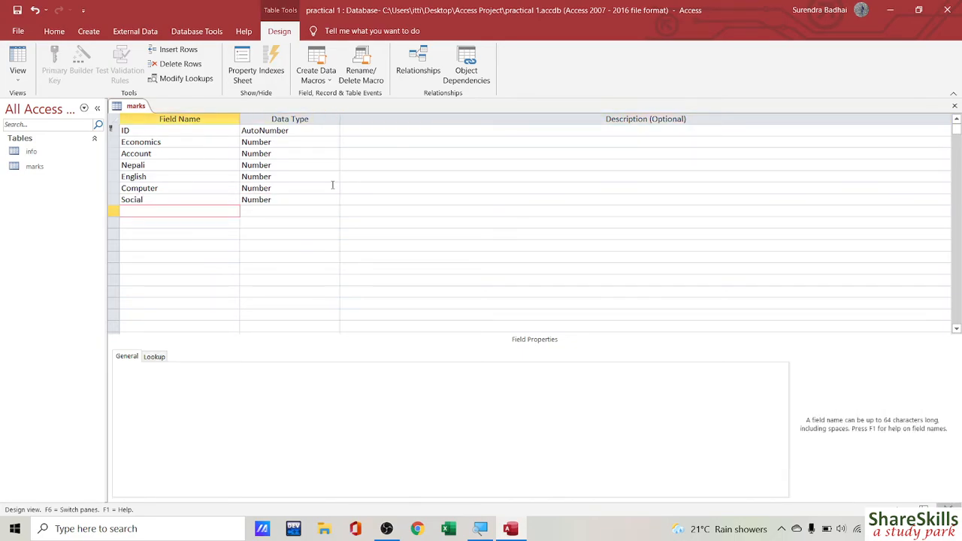
pyautogui.write('Total')
pyautogui.press('Tab')
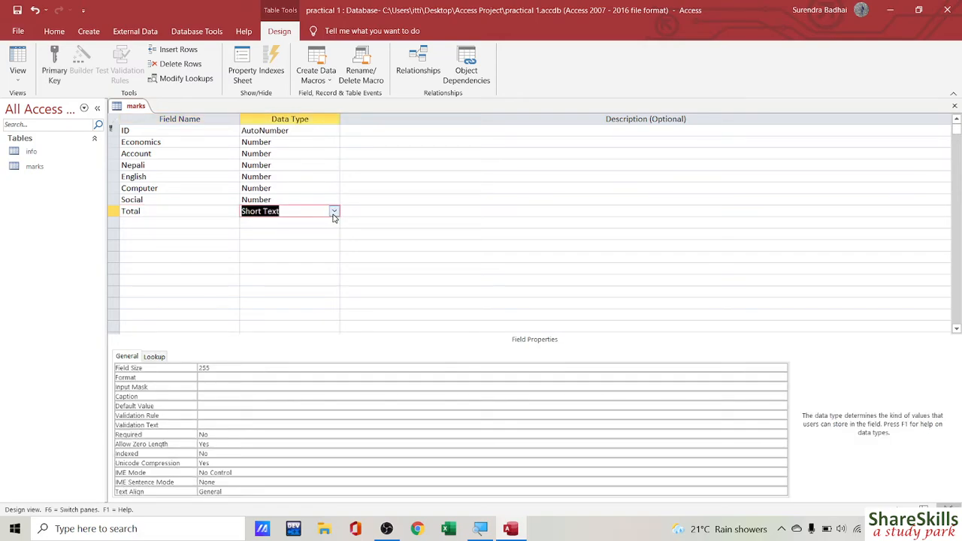
# Step: Set Total's data type to Calculated and close Expression Builder with no expression
pyautogui.click(334, 211)
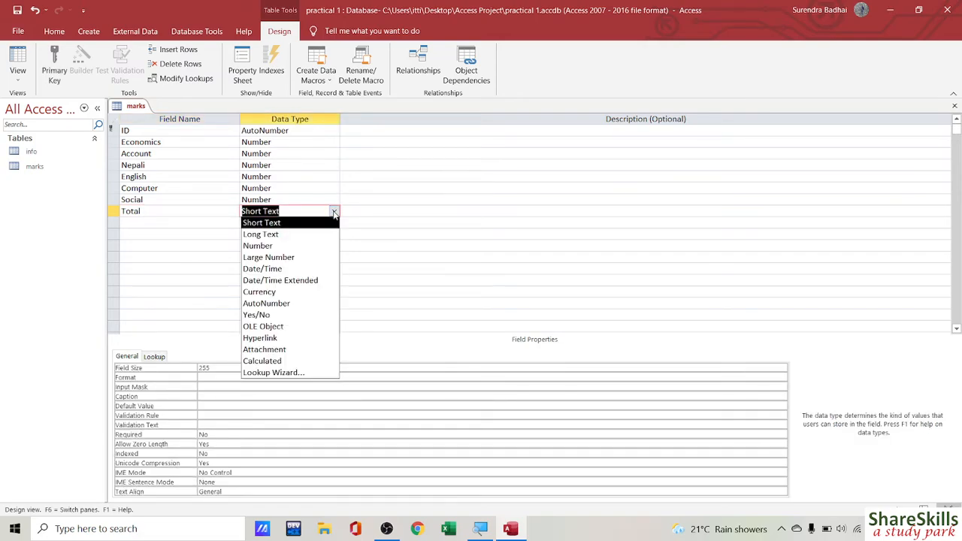
pyautogui.click(264, 362)
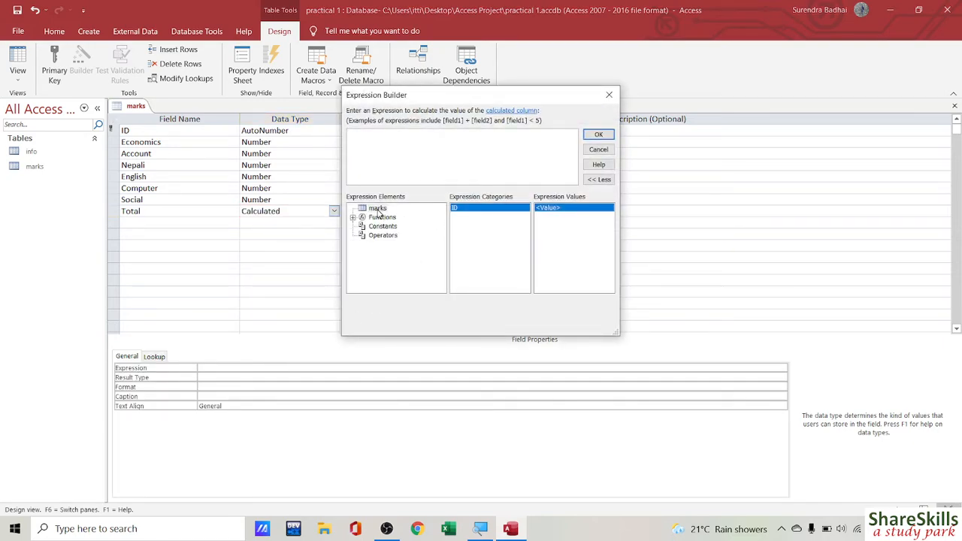
pyautogui.click(378, 209)
pyautogui.click(609, 95)
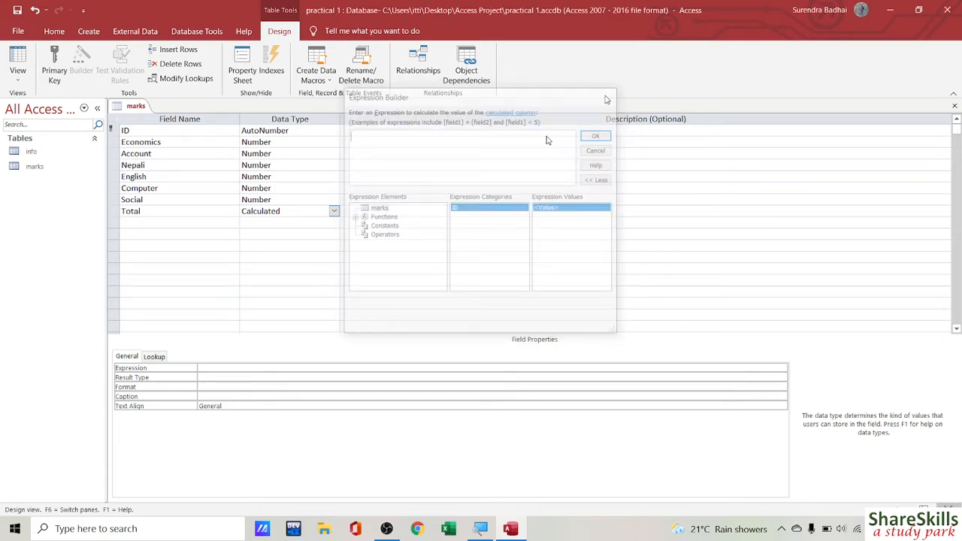
pyautogui.click(278, 241)
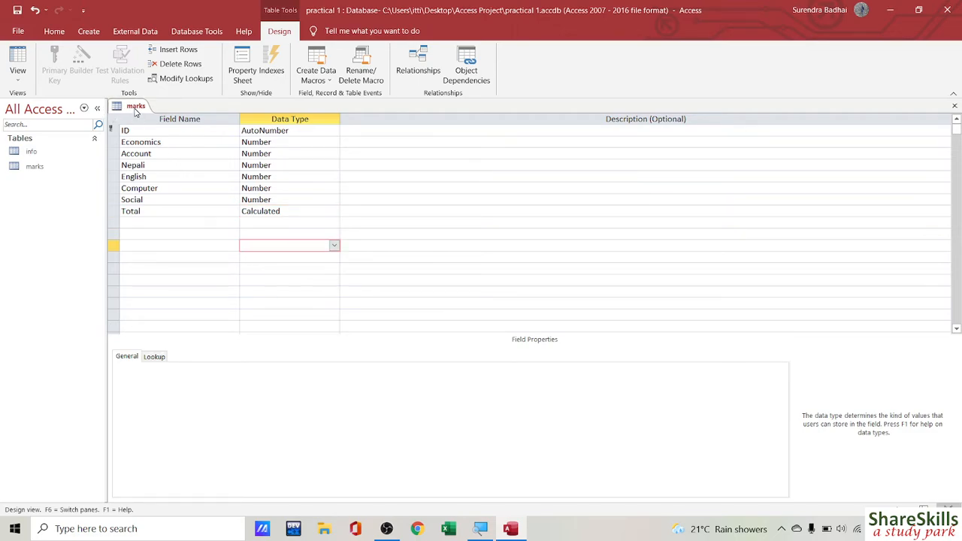
# Step: Try saving the table with Ctrl+S and dismiss the calculated-column error messages
pyautogui.hotkey('ctrl', 's')
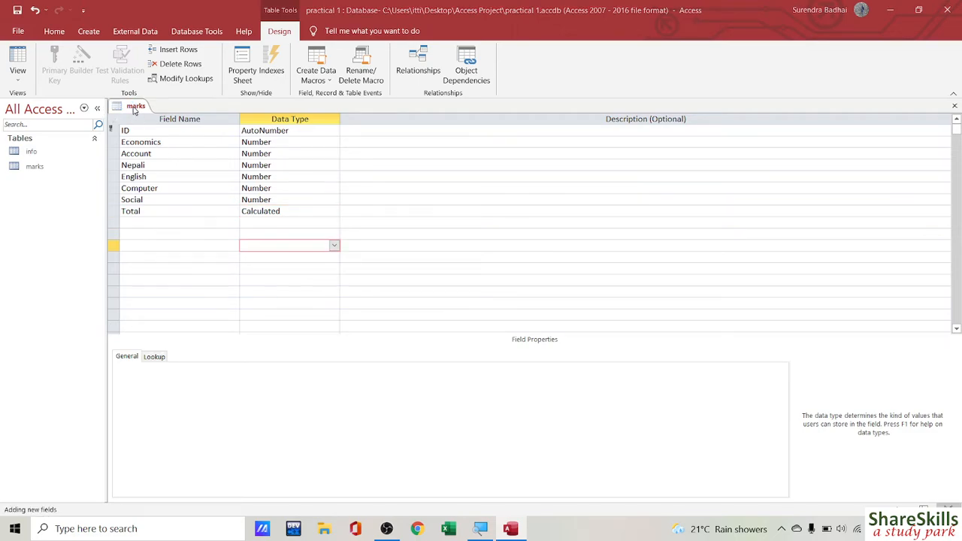
pyautogui.click(500, 301)
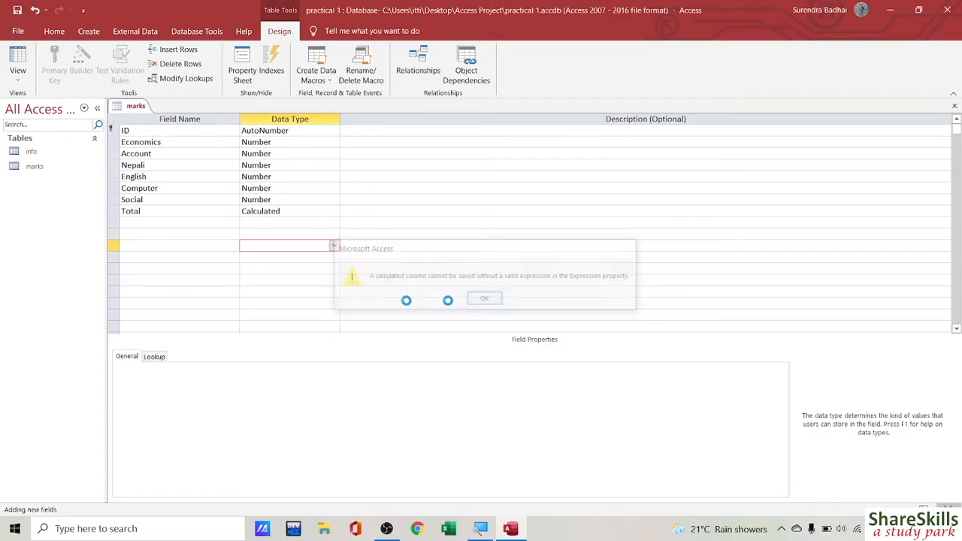
pyautogui.click(493, 305)
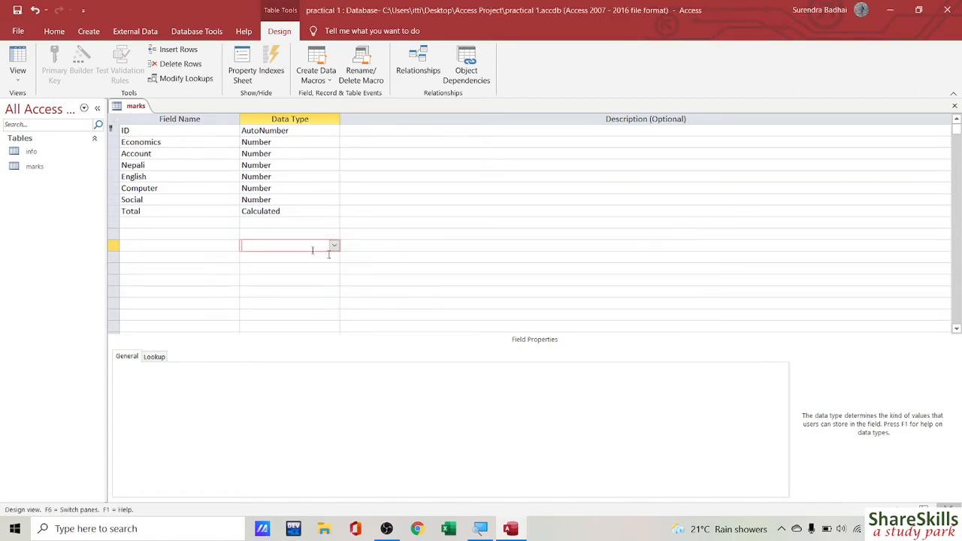
pyautogui.click(220, 212)
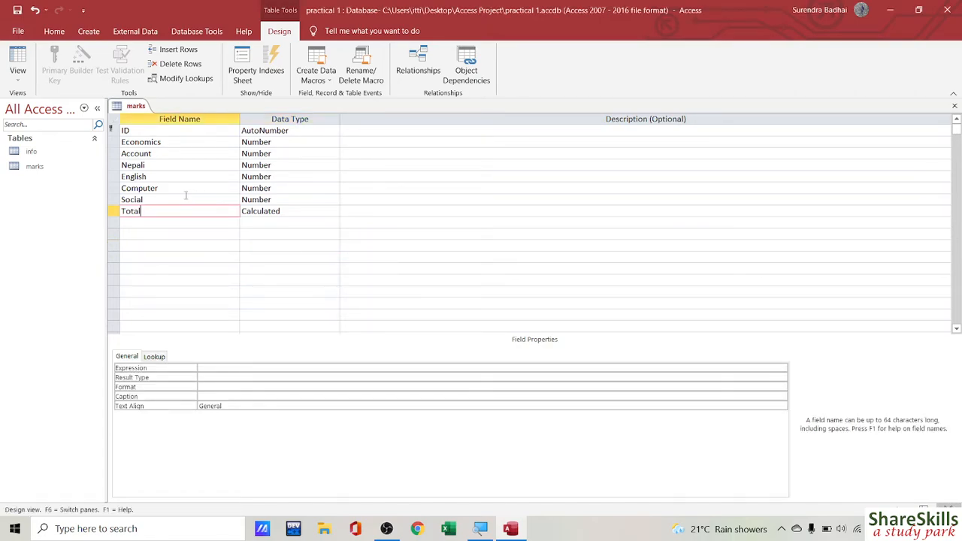
# Step: Retry the save from the marks table's menu, dismiss both errors, and reopen Total's data types
pyautogui.rightClick(128, 105)
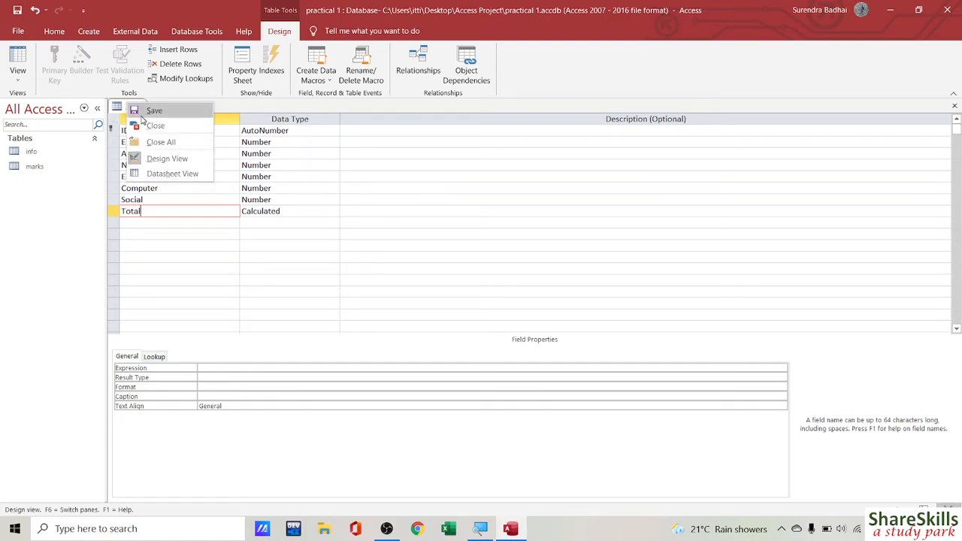
pyautogui.click(150, 115)
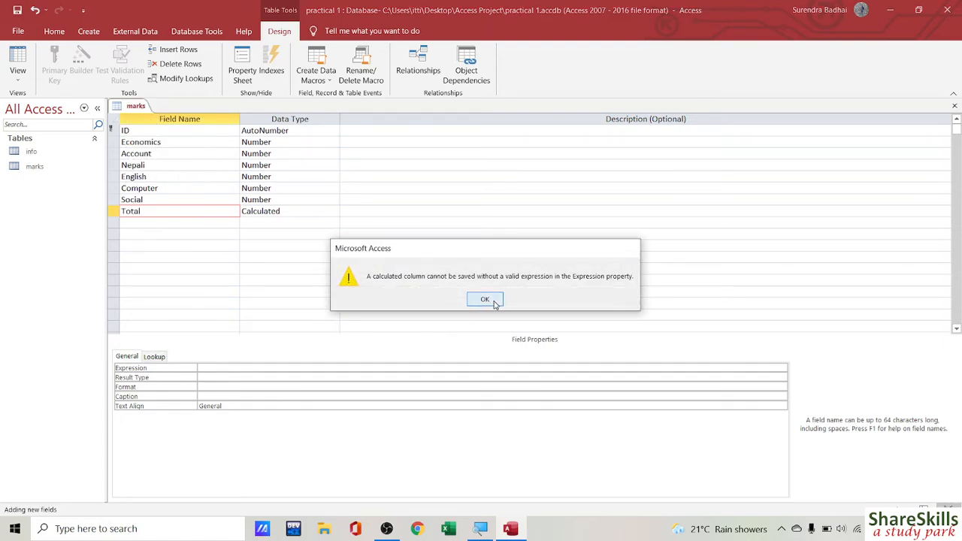
pyautogui.click(486, 304)
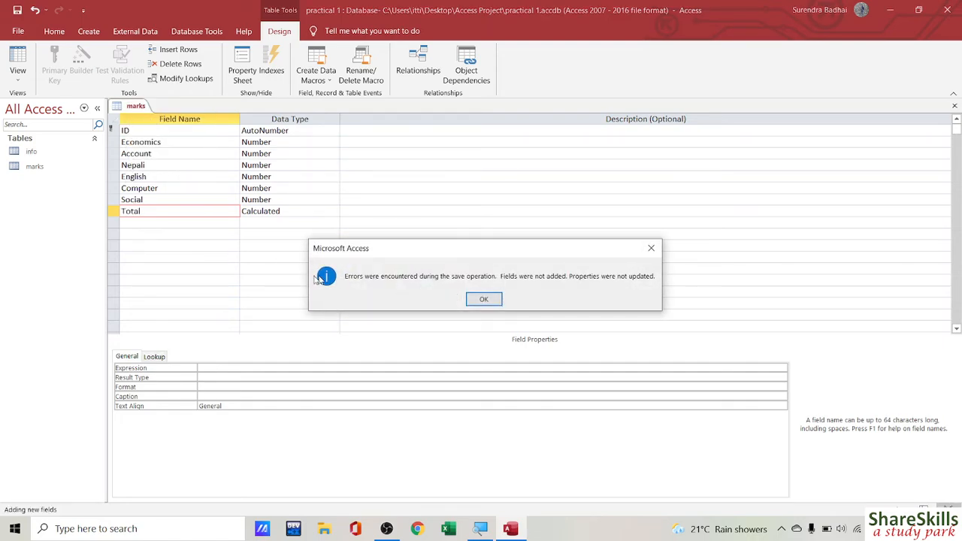
pyautogui.click(484, 301)
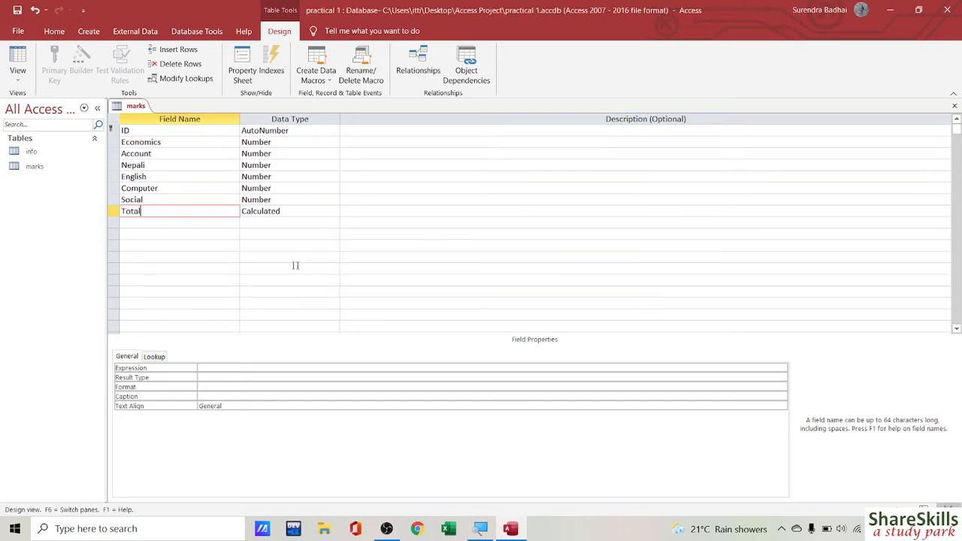
pyautogui.click(294, 210)
pyautogui.click(334, 212)
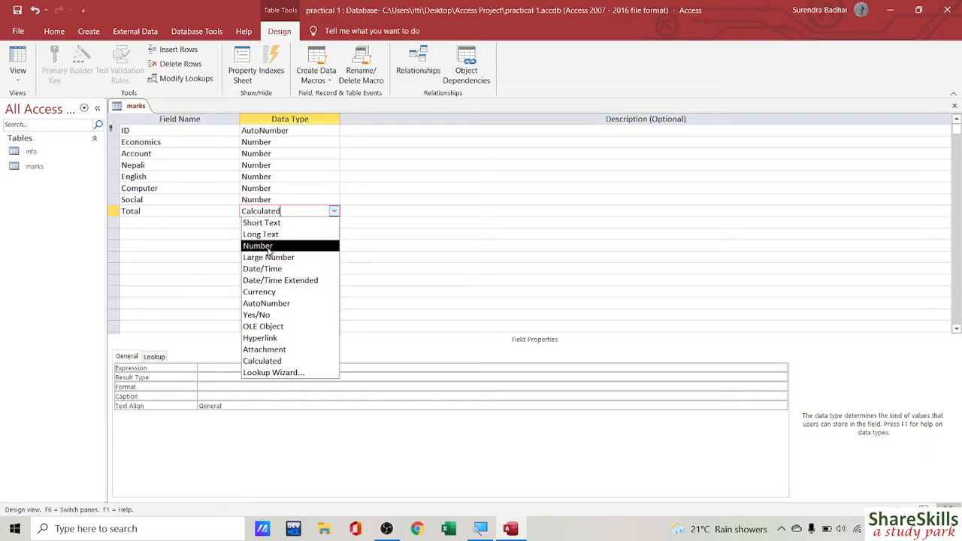
# Step: Change Total to a Number field, save the marks table, and check Datasheet view before returning to Design
pyautogui.click(271, 246)
pyautogui.click(192, 214)
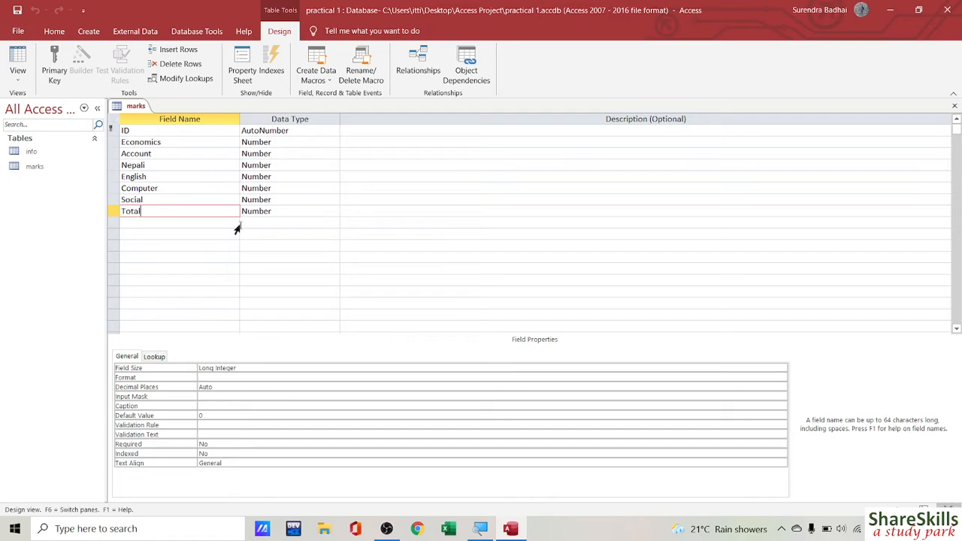
pyautogui.rightClick(135, 109)
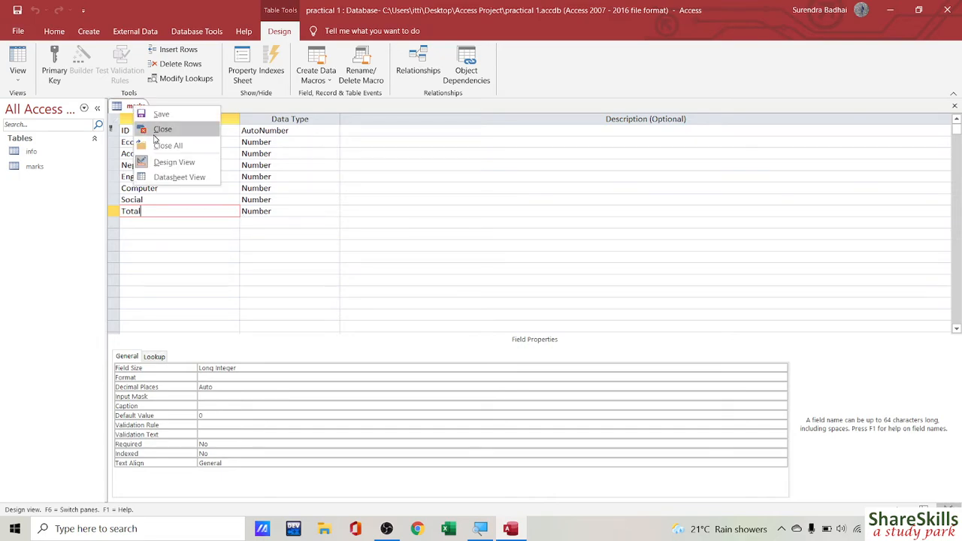
pyautogui.click(166, 118)
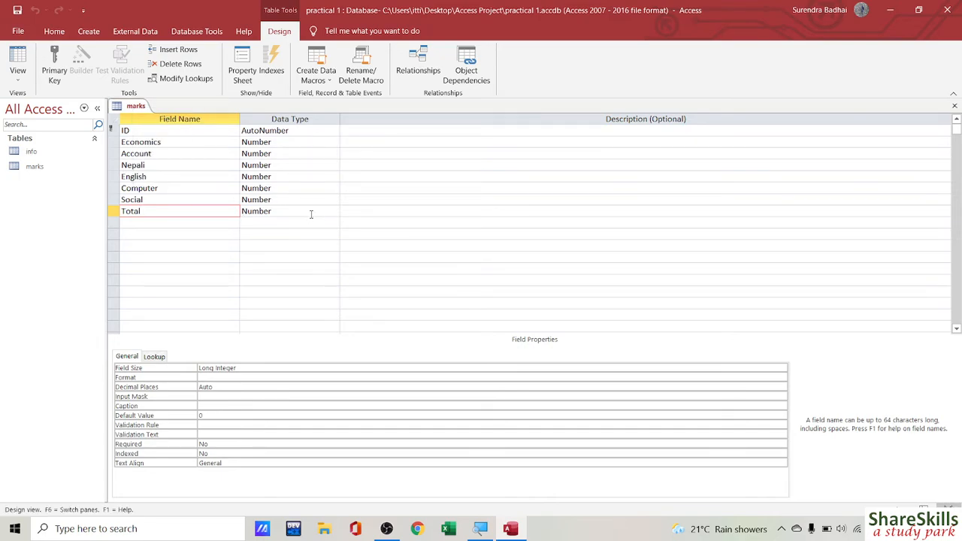
pyautogui.click(17, 59)
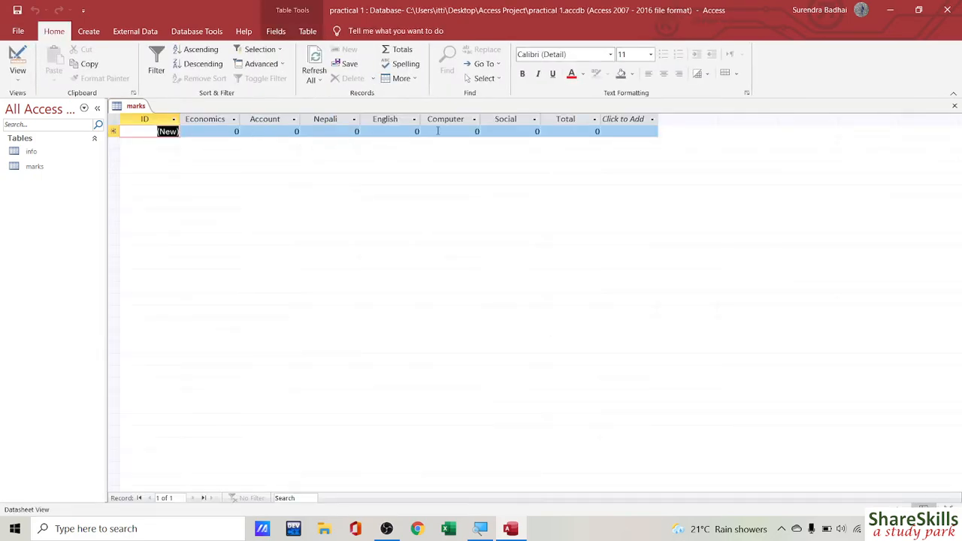
pyautogui.click(17, 59)
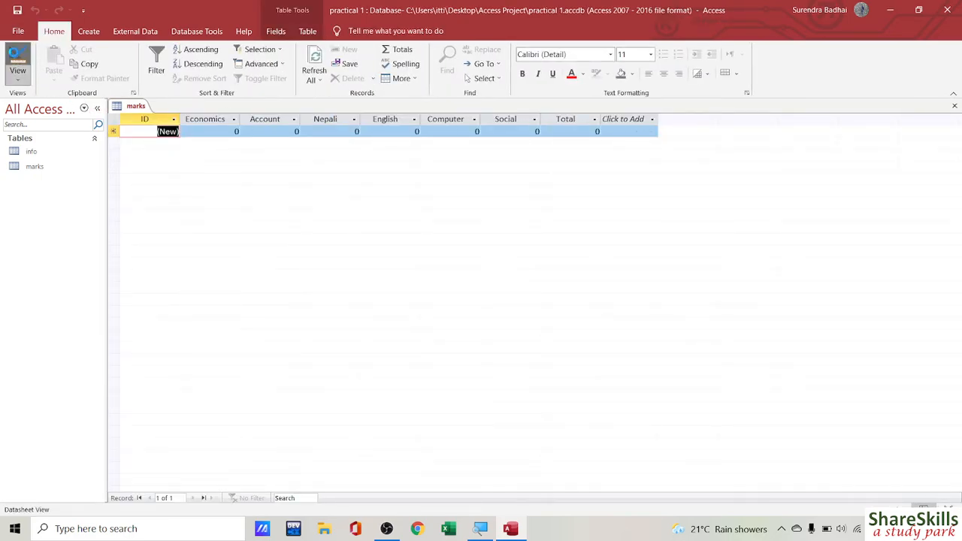
pyautogui.click(255, 213)
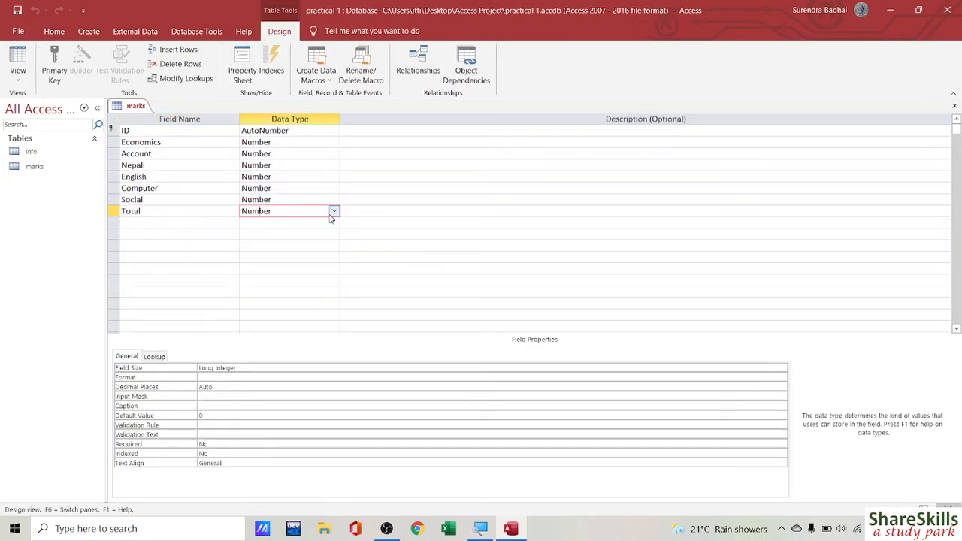
pyautogui.click(334, 211)
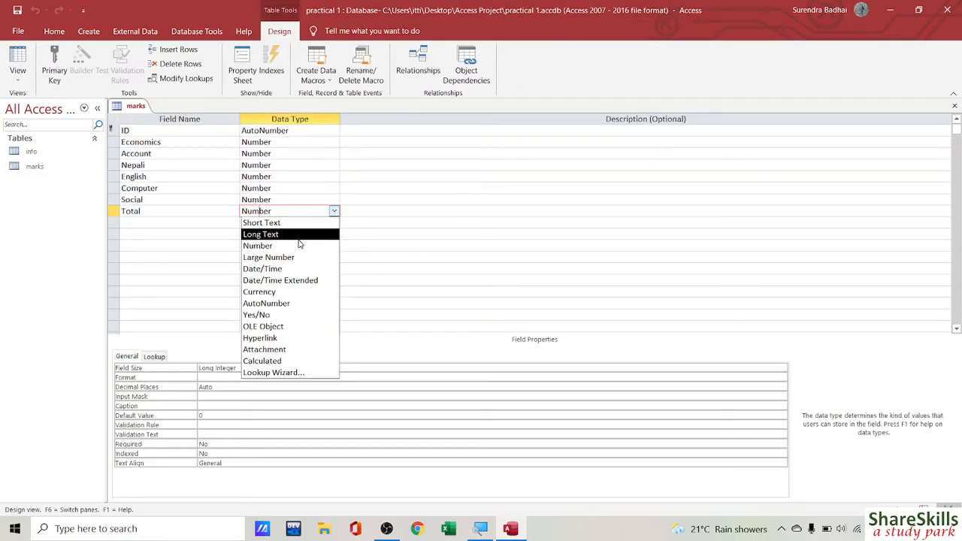
pyautogui.click(261, 361)
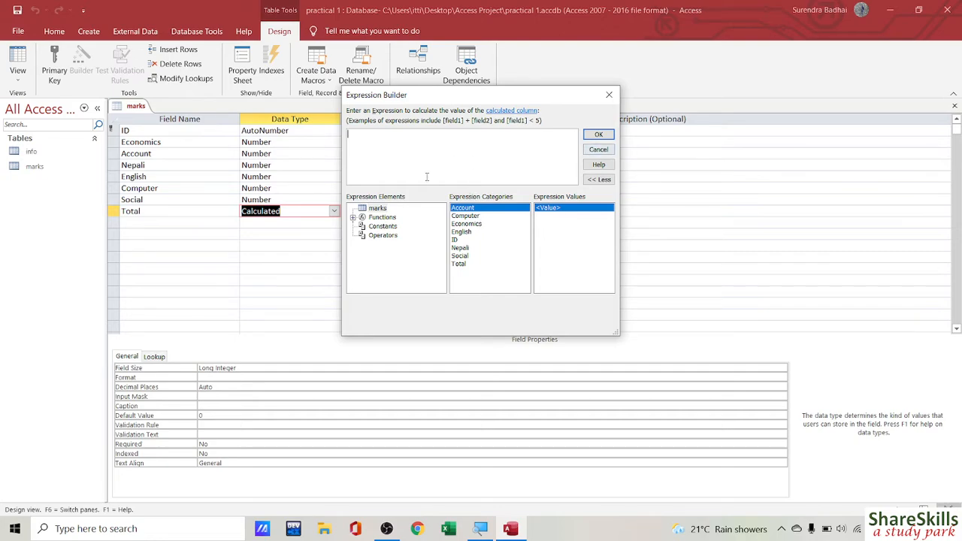
pyautogui.doubleClick(464, 209)
pyautogui.click(381, 236)
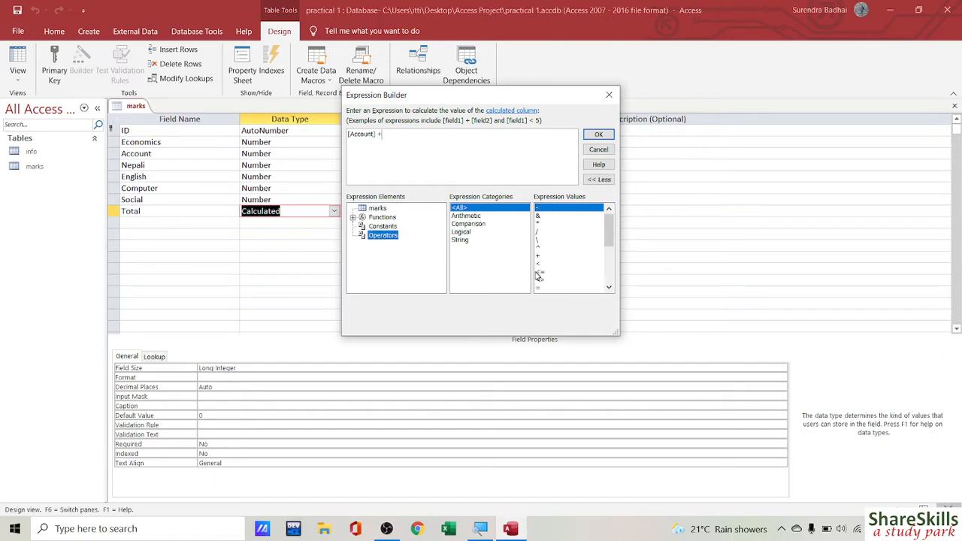
pyautogui.click(609, 287)
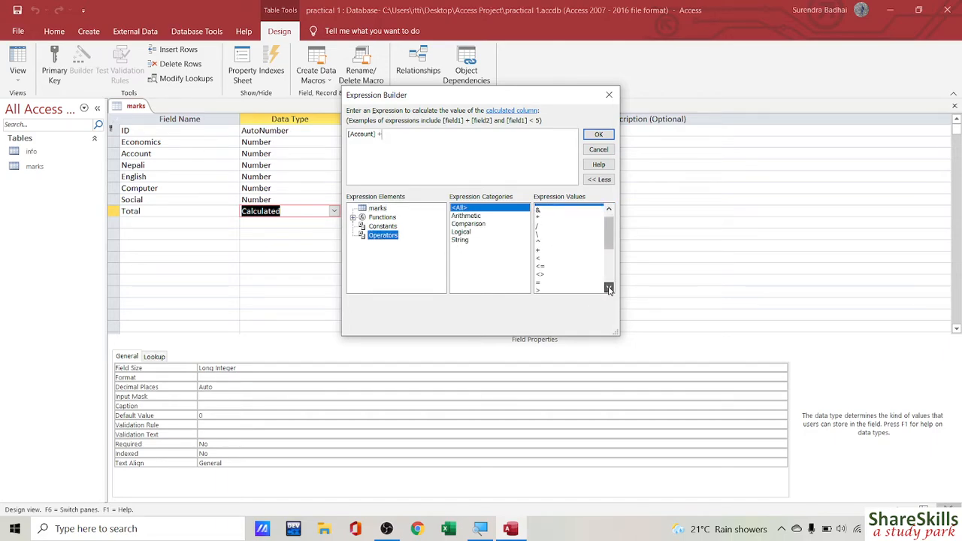
pyautogui.click(609, 287)
pyautogui.moveTo(608, 268); pyautogui.dragTo(603, 235)
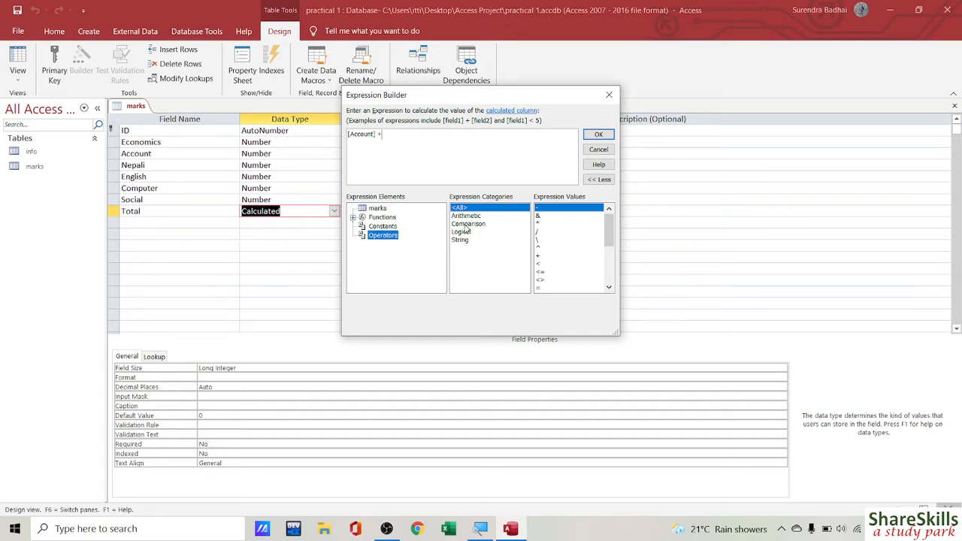
pyautogui.click(378, 208)
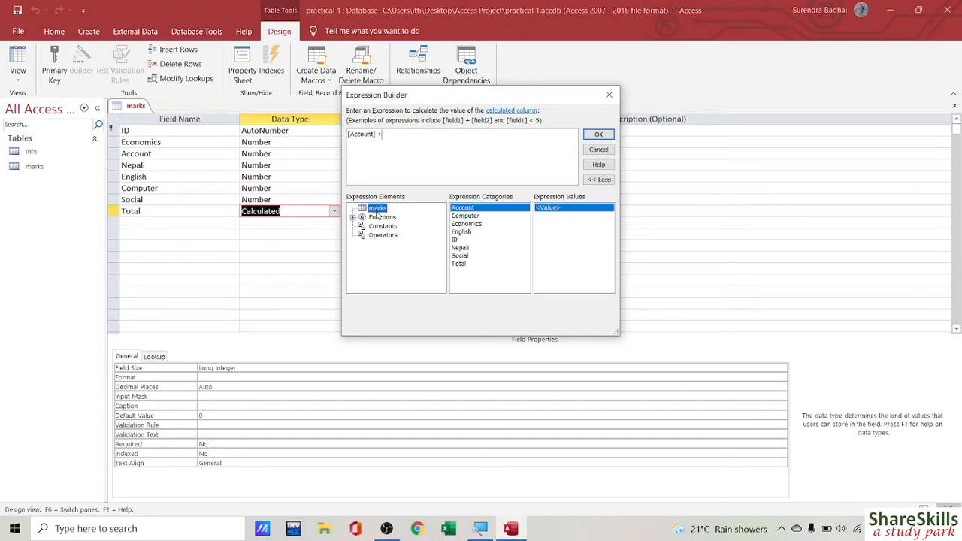
pyautogui.doubleClick(466, 216)
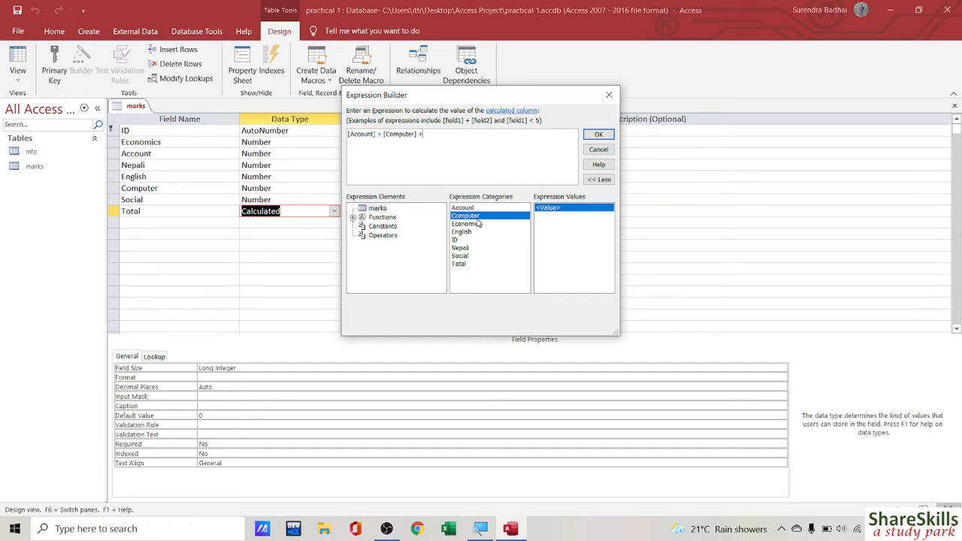
pyautogui.write('+')
pyautogui.doubleClick(466, 224)
pyautogui.write('+')
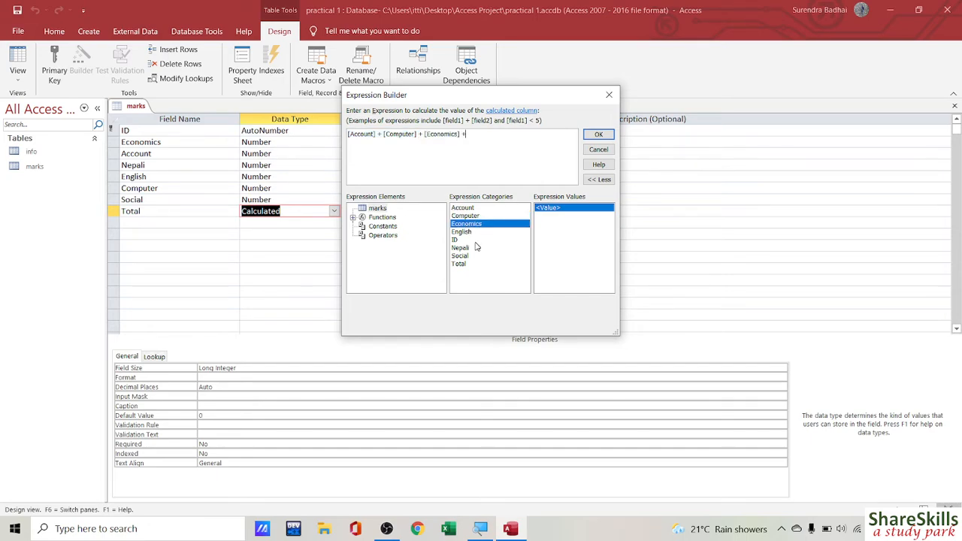
pyautogui.doubleClick(463, 232)
pyautogui.write('+')
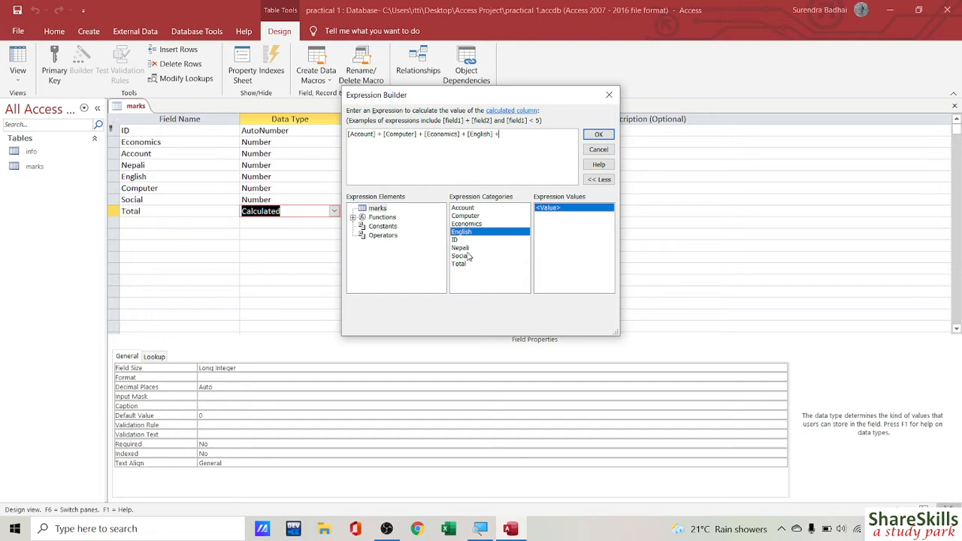
pyautogui.doubleClick(468, 248)
pyautogui.write('+')
pyautogui.doubleClick(463, 256)
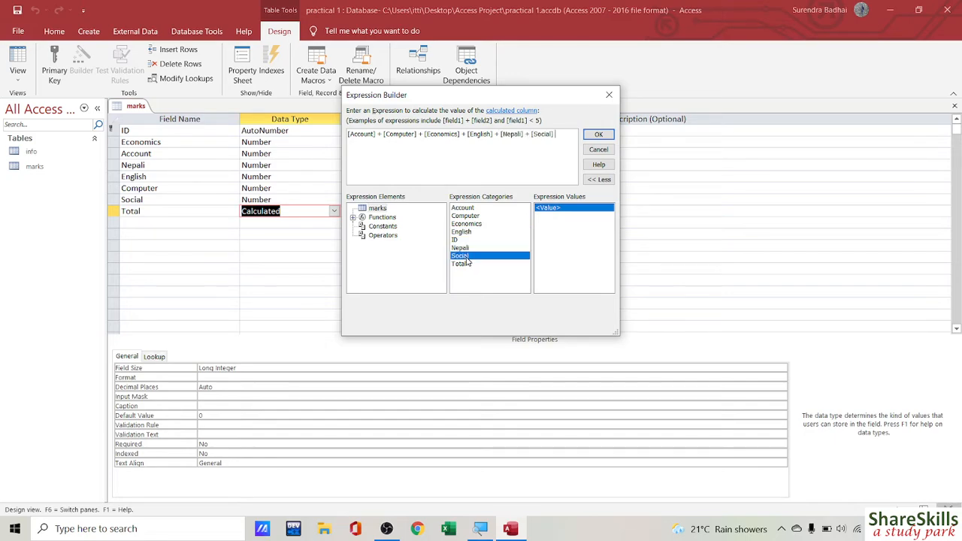
pyautogui.click(598, 134)
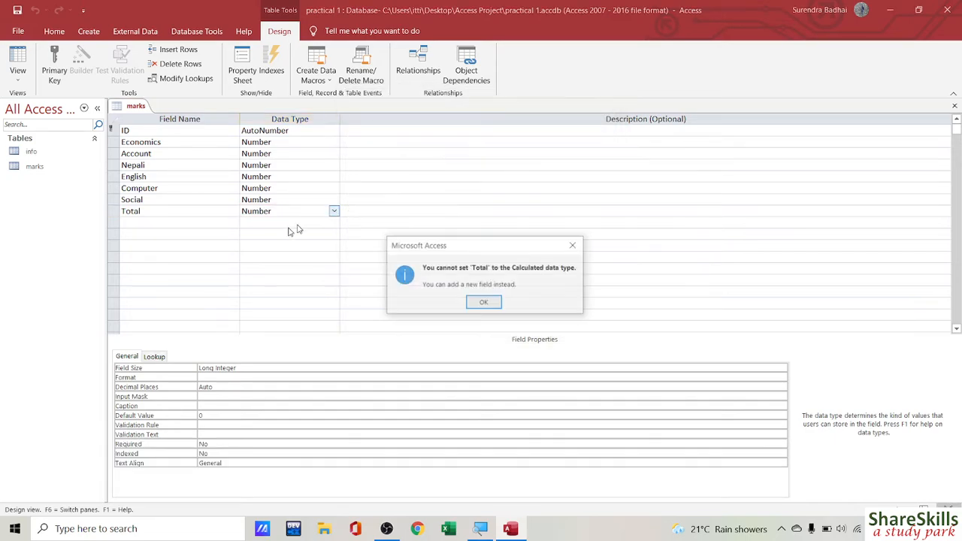
pyautogui.click(481, 303)
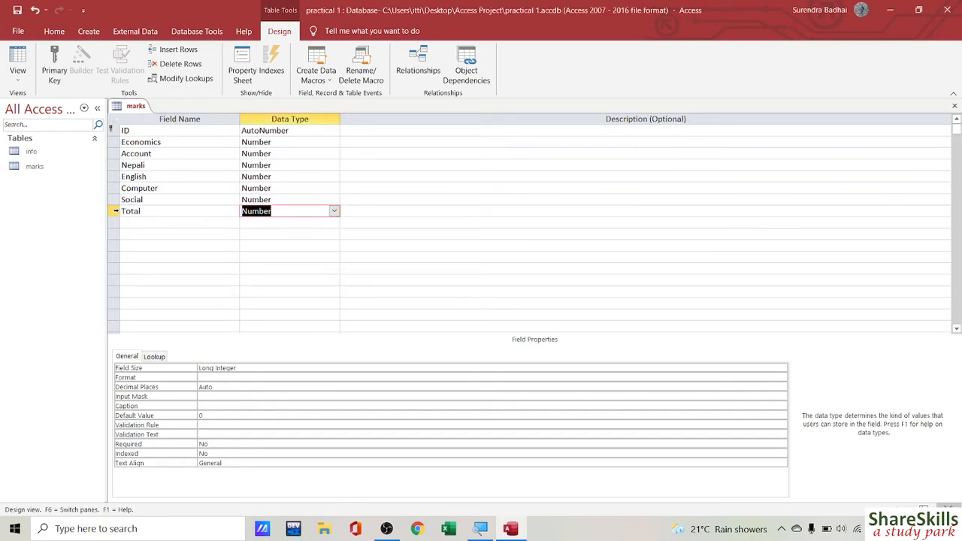
# Step: Delete the old Total row and set the new Total field's data type to Calculated
pyautogui.rightClick(116, 211)
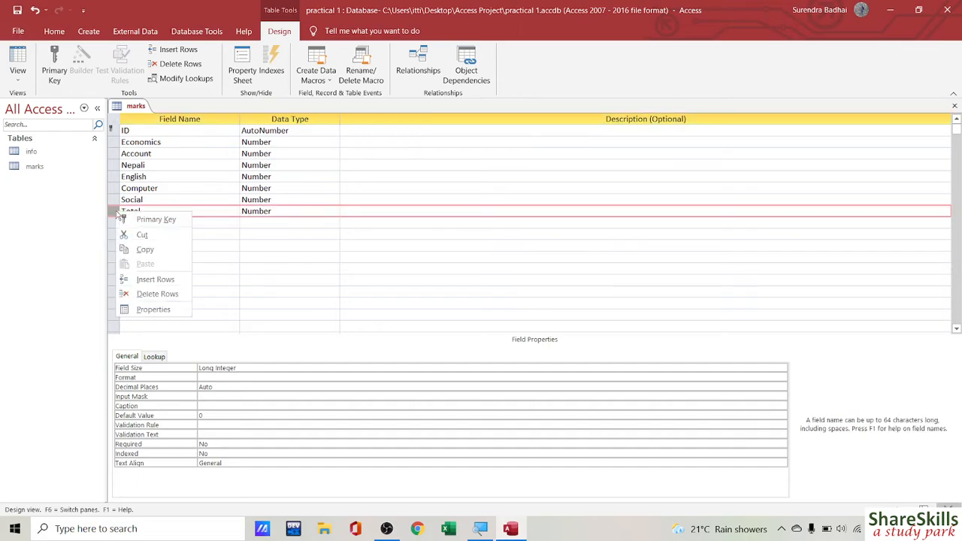
pyautogui.click(155, 295)
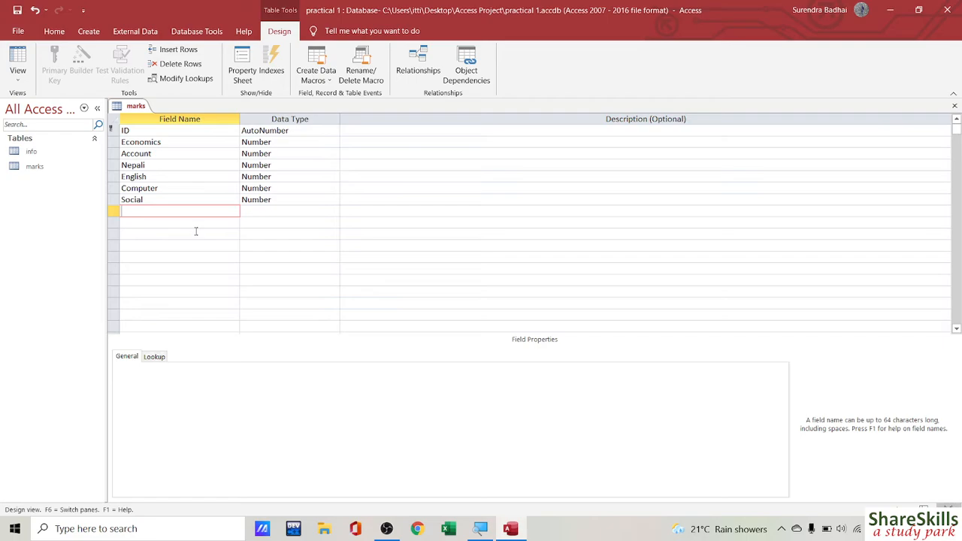
pyautogui.press('Tab')
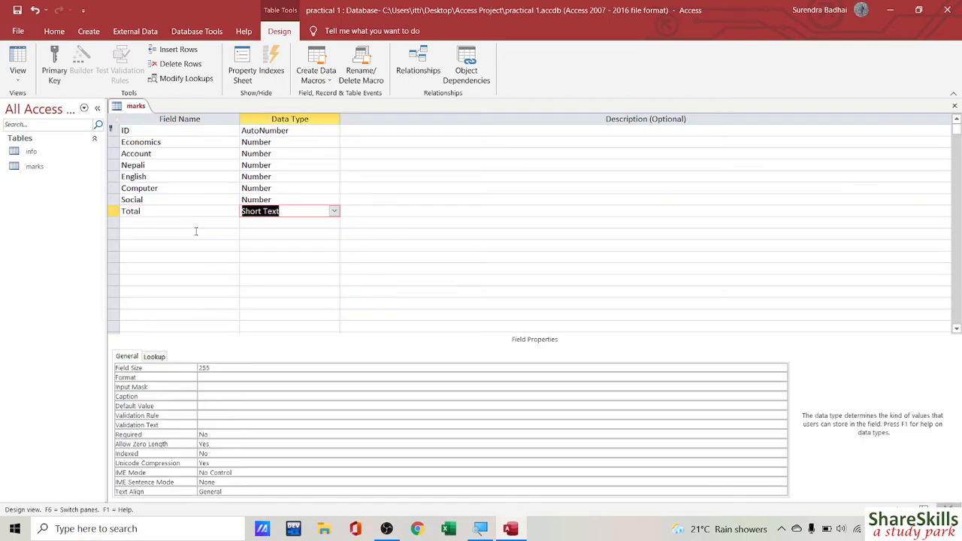
pyautogui.click(334, 212)
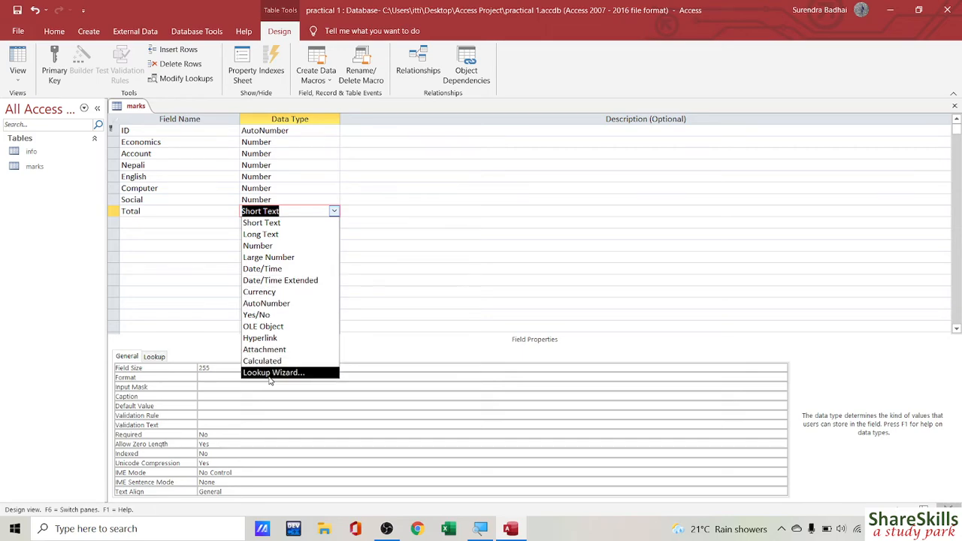
pyautogui.click(261, 362)
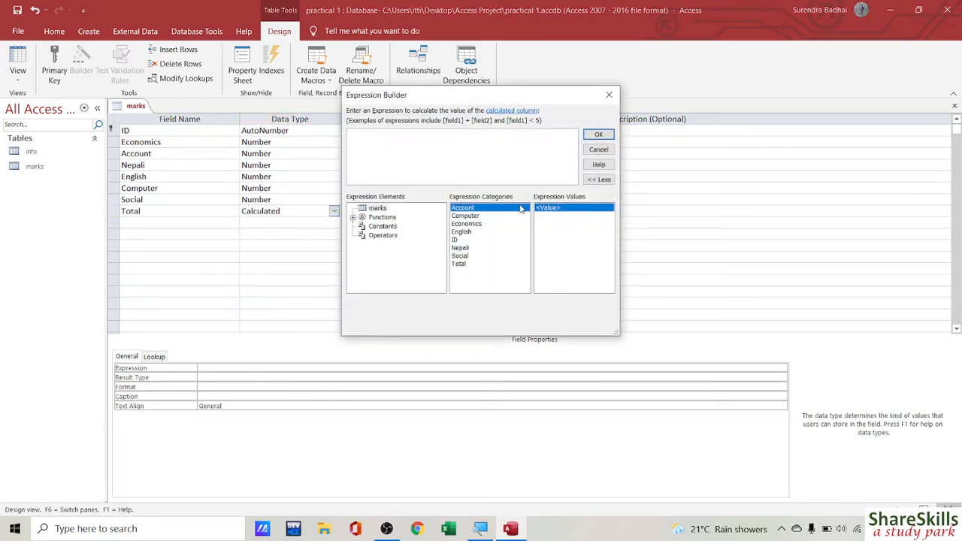
# Step: Build and confirm the expression [Account]+[Computer]+[Economics]+[English]+[Nepali]+[Social]
pyautogui.doubleClick(476, 211)
pyautogui.write('+')
pyautogui.doubleClick(466, 216)
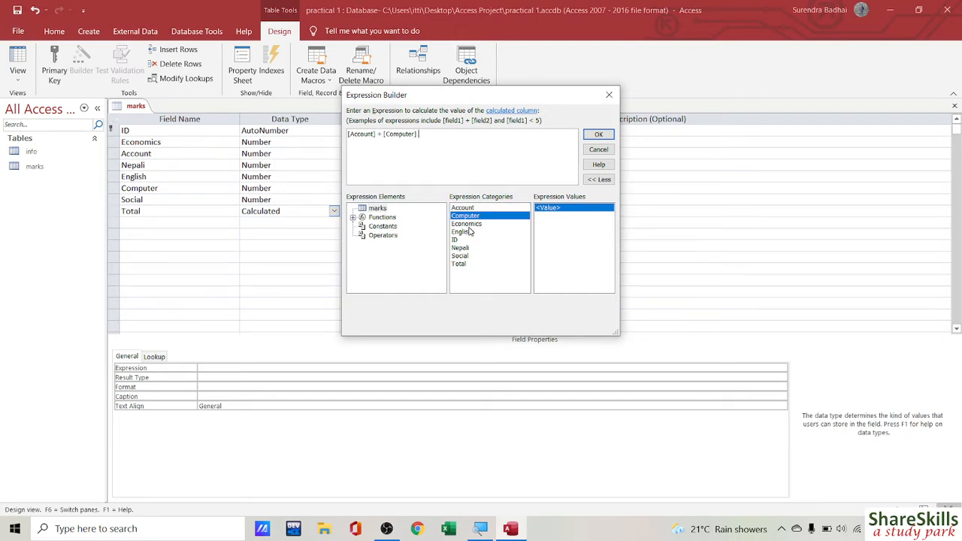
pyautogui.write('+')
pyautogui.doubleClick(467, 224)
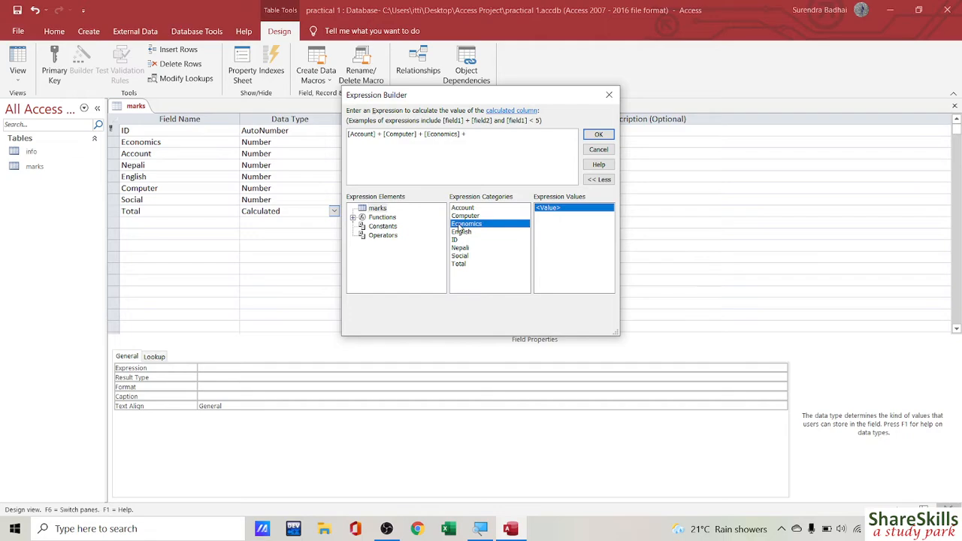
pyautogui.write('+')
pyautogui.doubleClick(461, 232)
pyautogui.write('+')
pyautogui.doubleClick(460, 248)
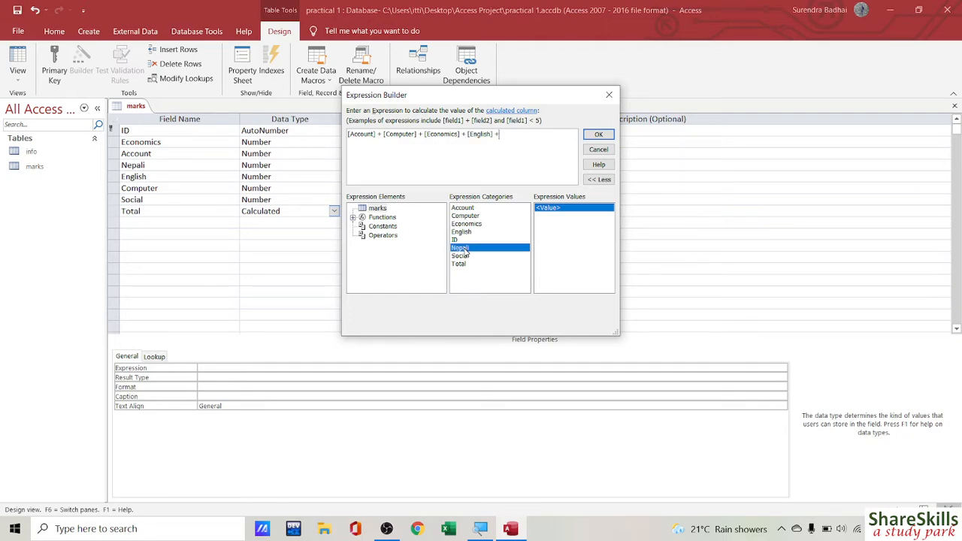
pyautogui.write('+')
pyautogui.doubleClick(460, 256)
pyautogui.write('+')
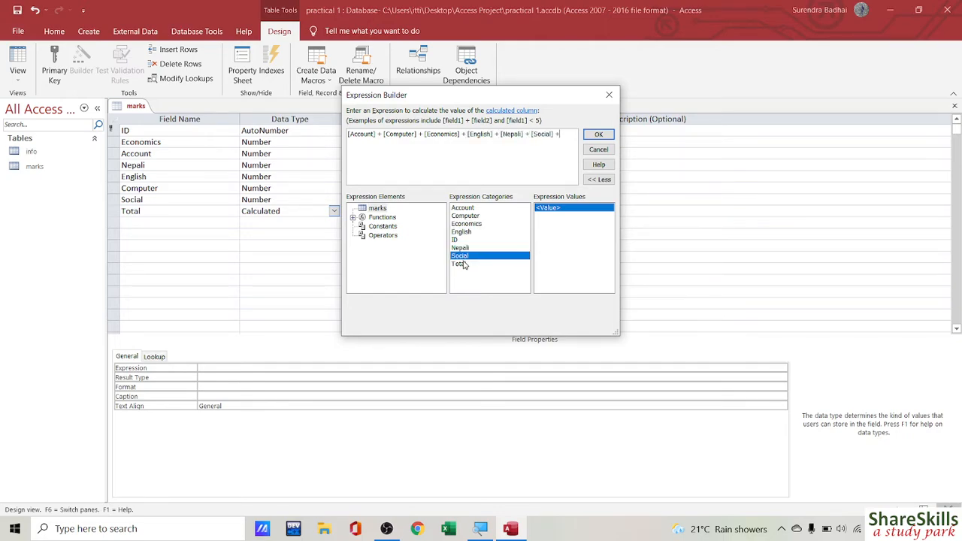
pyautogui.press('BackSpace')
pyautogui.click(599, 134)
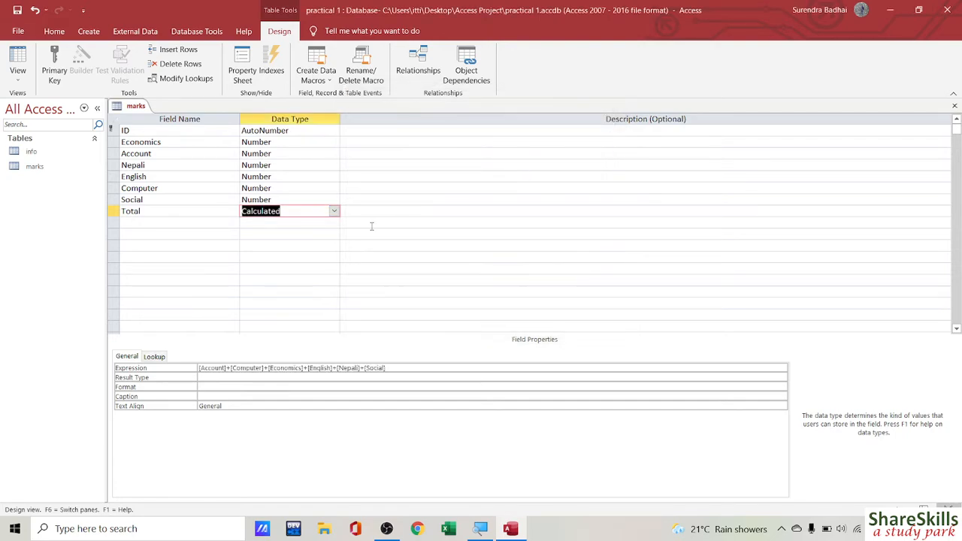
# Step: Save the design, switch to Datasheet view, and enter the first record's Economics, Account and Nepali marks
pyautogui.click(18, 60)
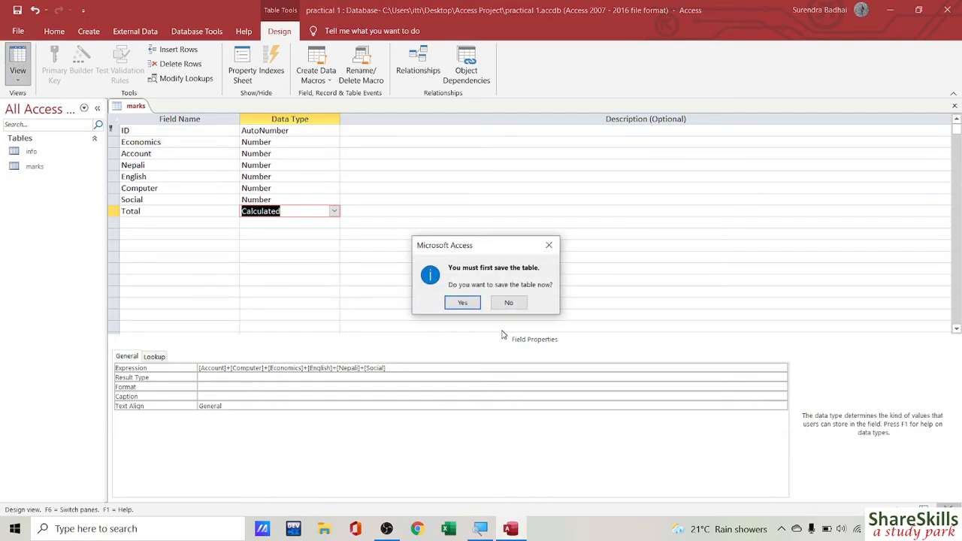
pyautogui.click(461, 302)
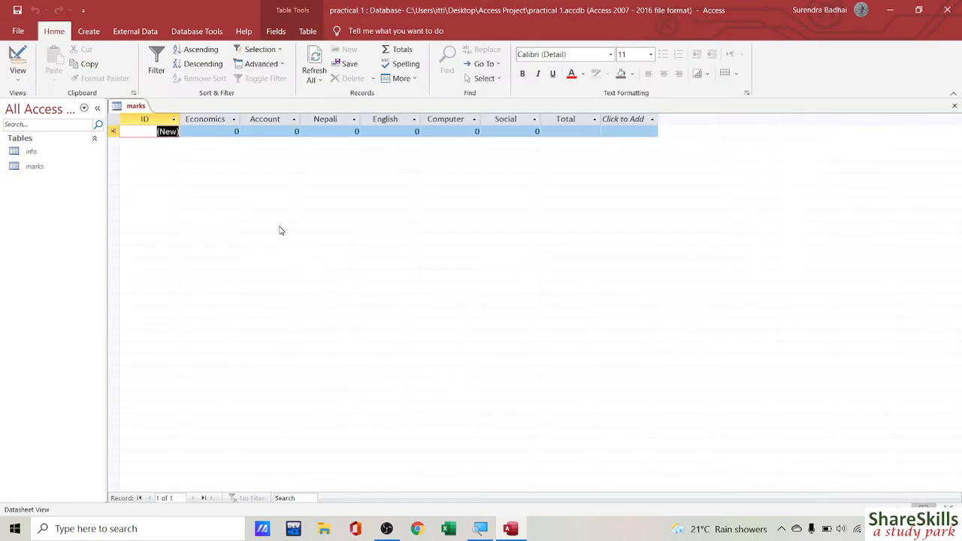
pyautogui.click(211, 133)
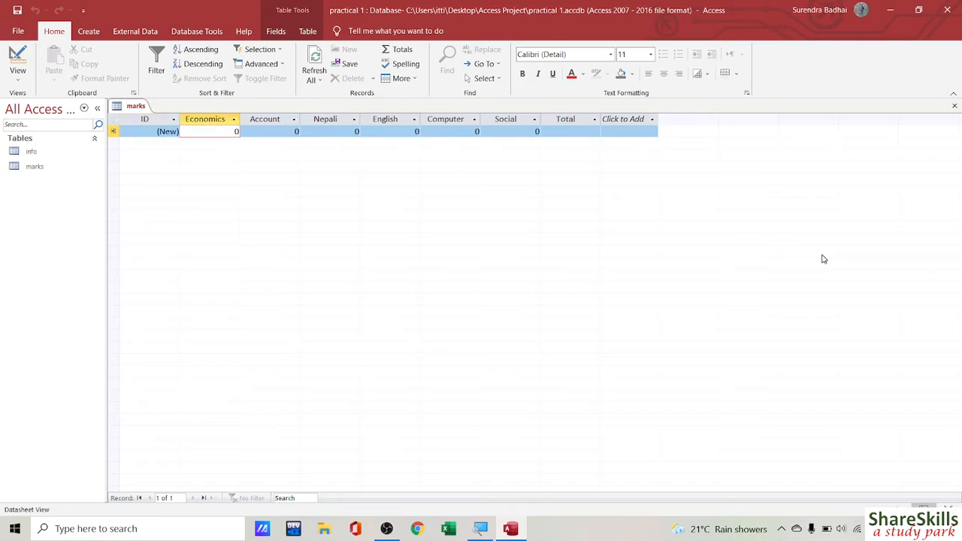
pyautogui.write('100')
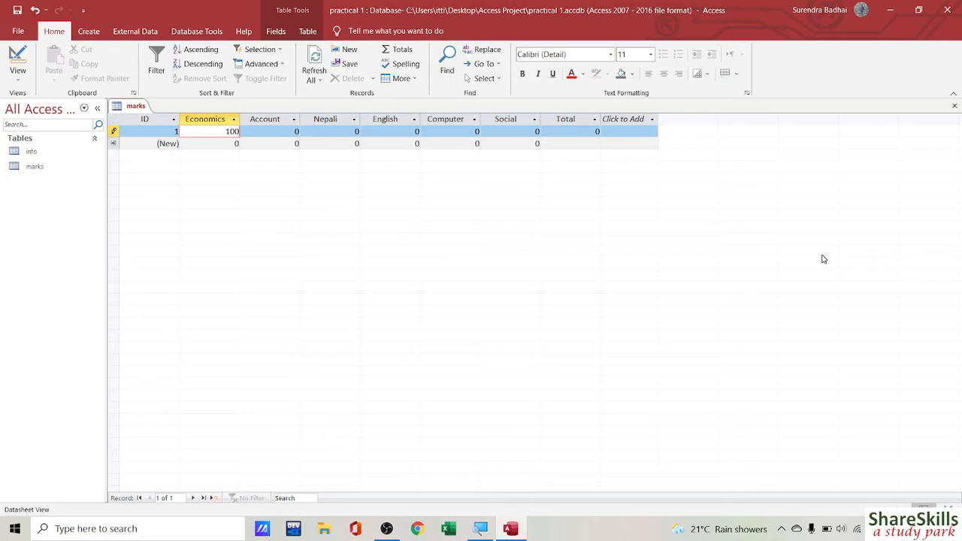
pyautogui.press('Tab')
pyautogui.write('20')
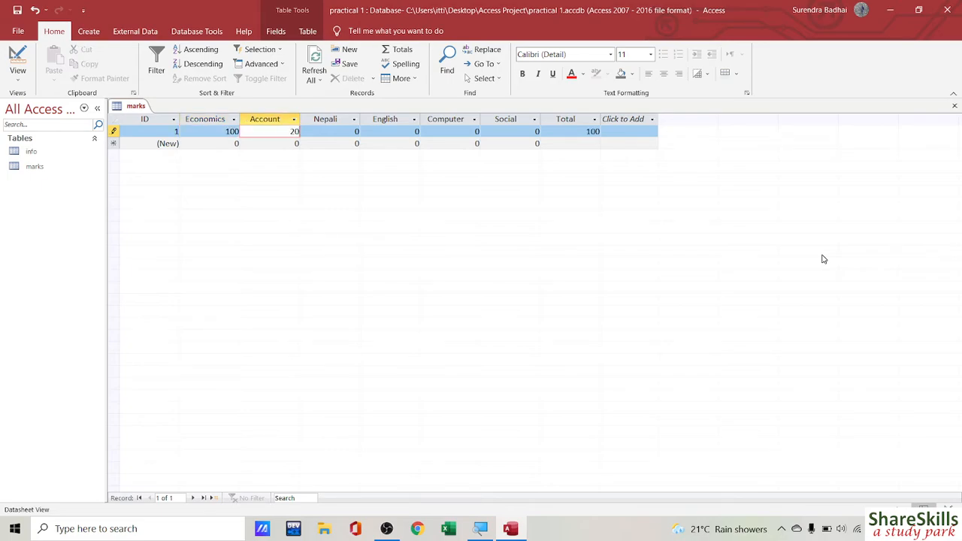
pyautogui.press('Tab')
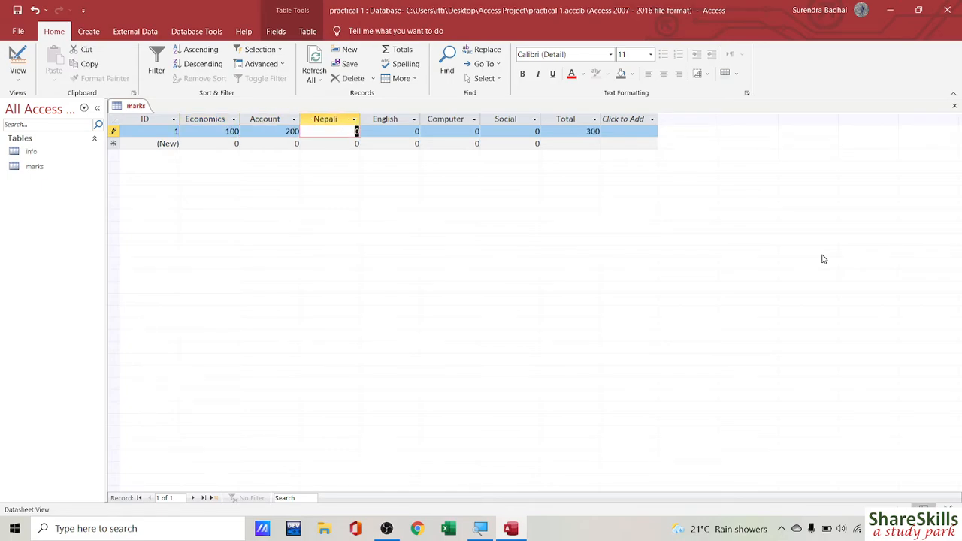
pyautogui.write('45')
pyautogui.press('Tab')
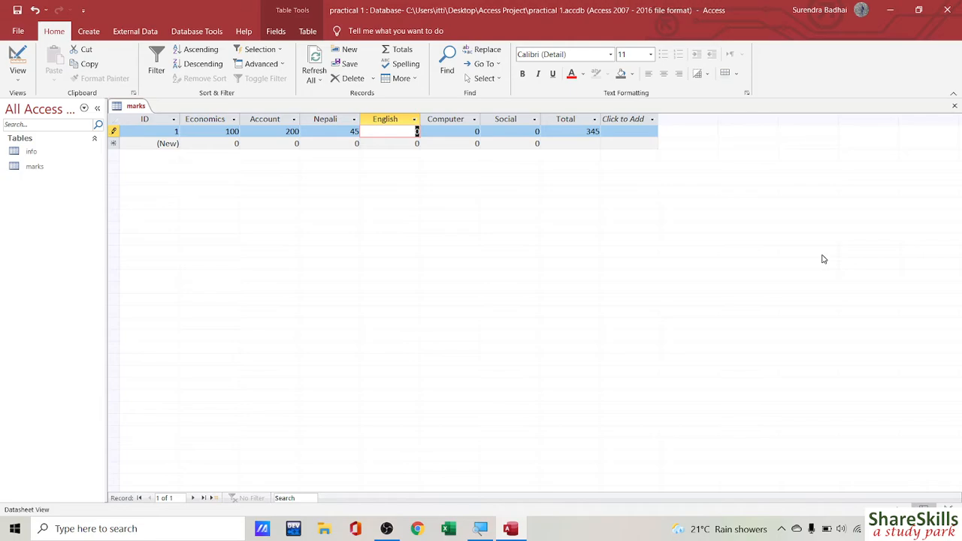
# Step: Enter the English, Computer and Social marks, then change the Account mark to 80
pyautogui.write('60')
pyautogui.press('Tab')
pyautogui.write('2')
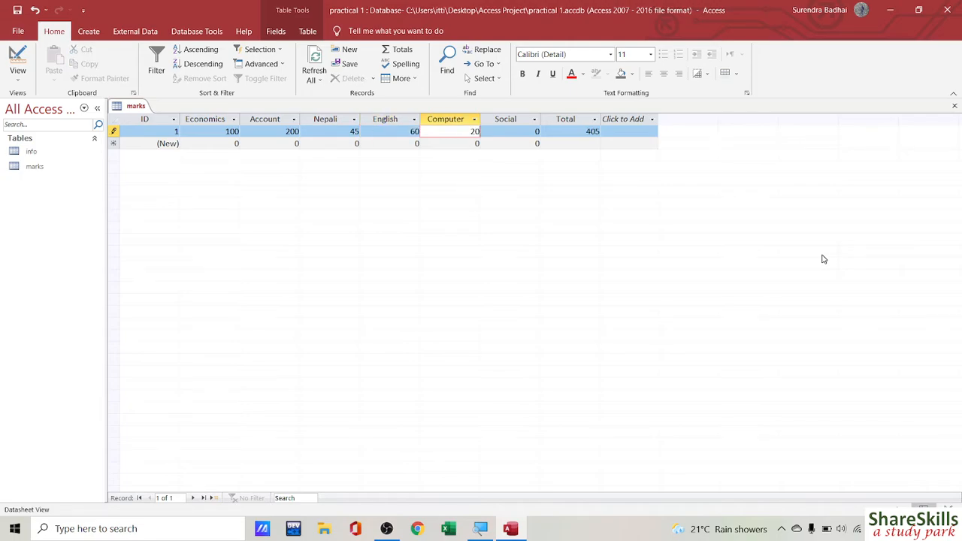
pyautogui.press('Tab')
pyautogui.write('5')
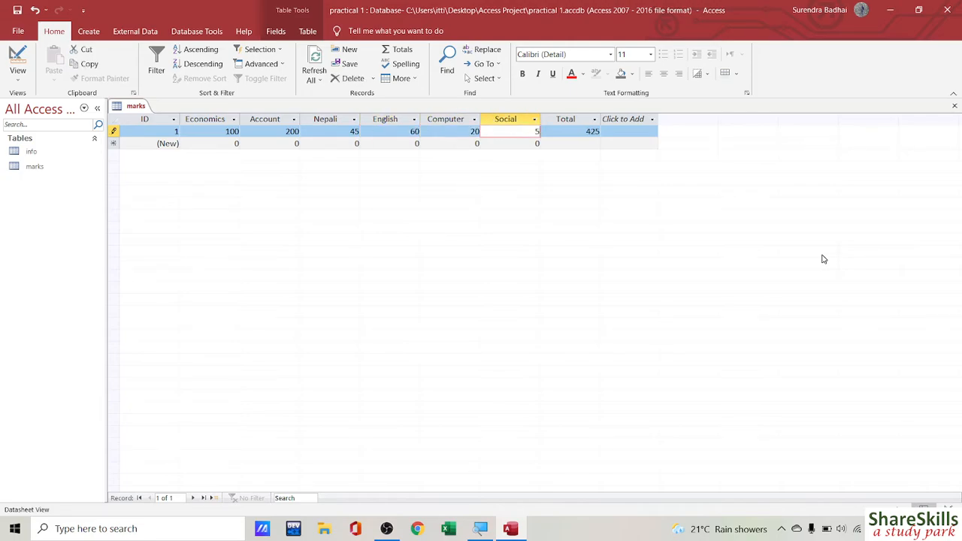
pyautogui.write('5')
pyautogui.press('Tab')
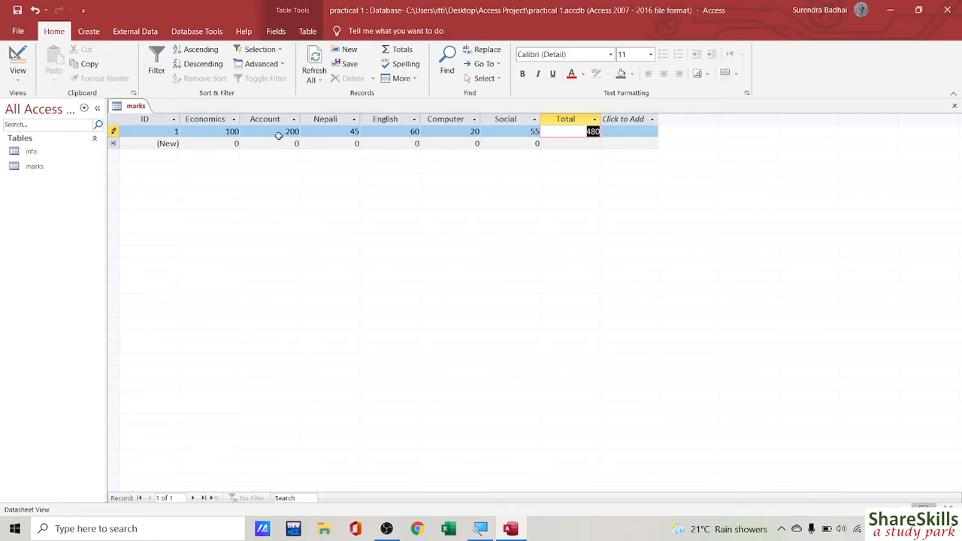
pyautogui.click(275, 133)
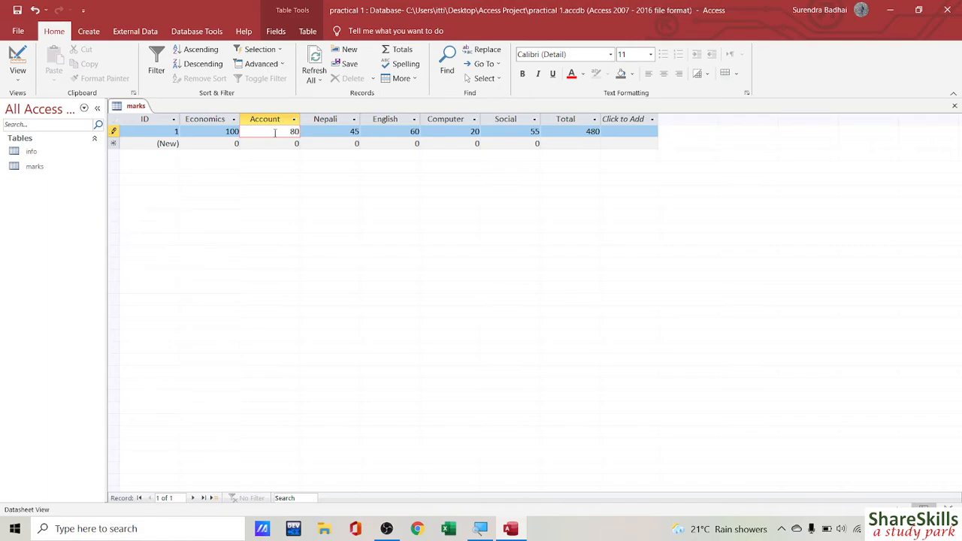
pyautogui.click(333, 141)
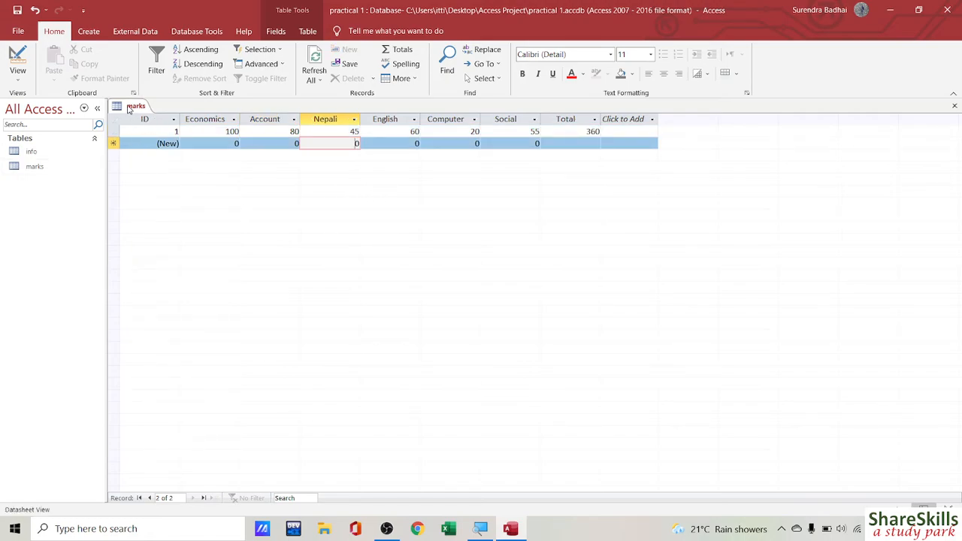
# Step: Switch to Design view and give Economics and Account the validation rule <=100
pyautogui.click(21, 60)
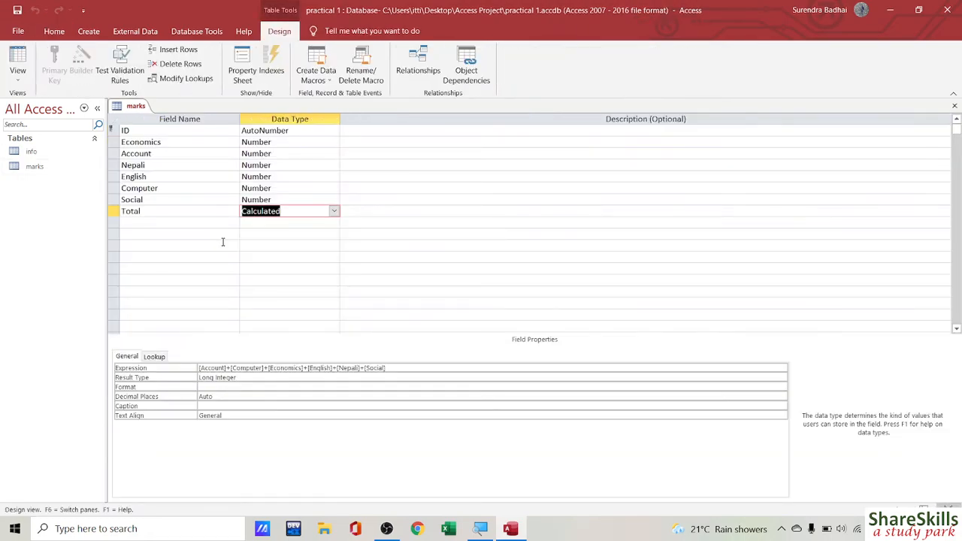
pyautogui.click(265, 141)
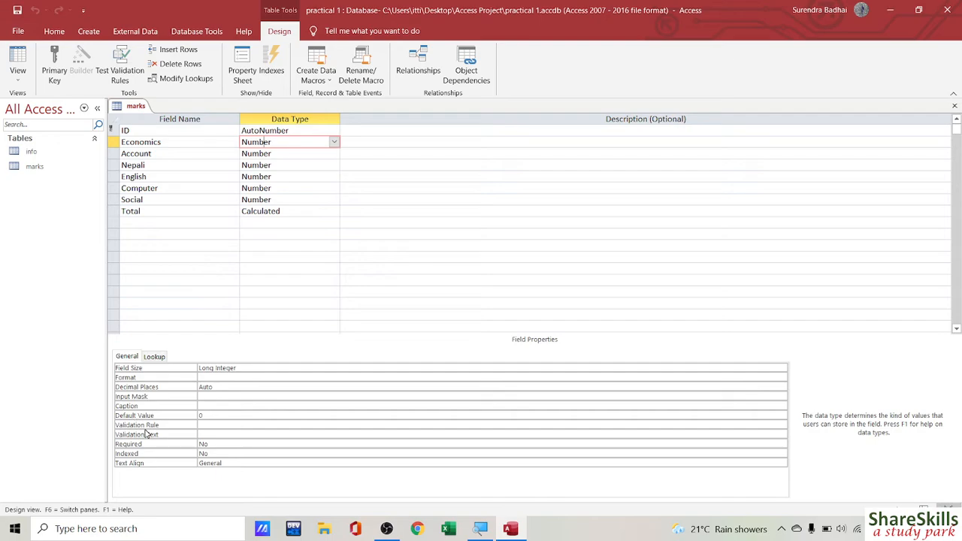
pyautogui.click(208, 425)
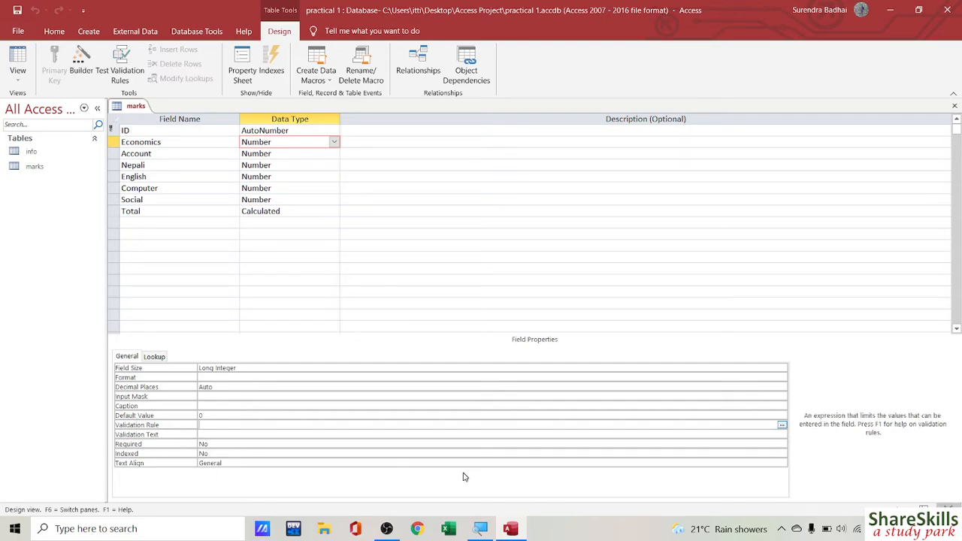
pyautogui.write('<')
pyautogui.hotkey('shift', 'Left')
pyautogui.hotkey('shift', 'Left')
pyautogui.hotkey('shift', 'Left')
pyautogui.hotkey('shift', 'Left')
pyautogui.hotkey('shift', 'Left')
pyautogui.hotkey('ctrl', 'c')
pyautogui.click(276, 154)
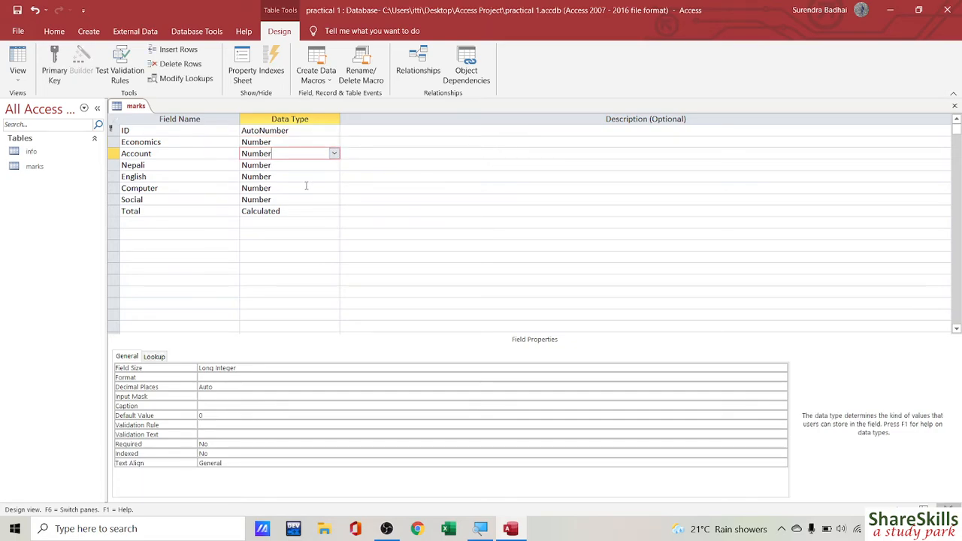
pyautogui.hotkey('ctrl', 'v')
pyautogui.click(203, 425)
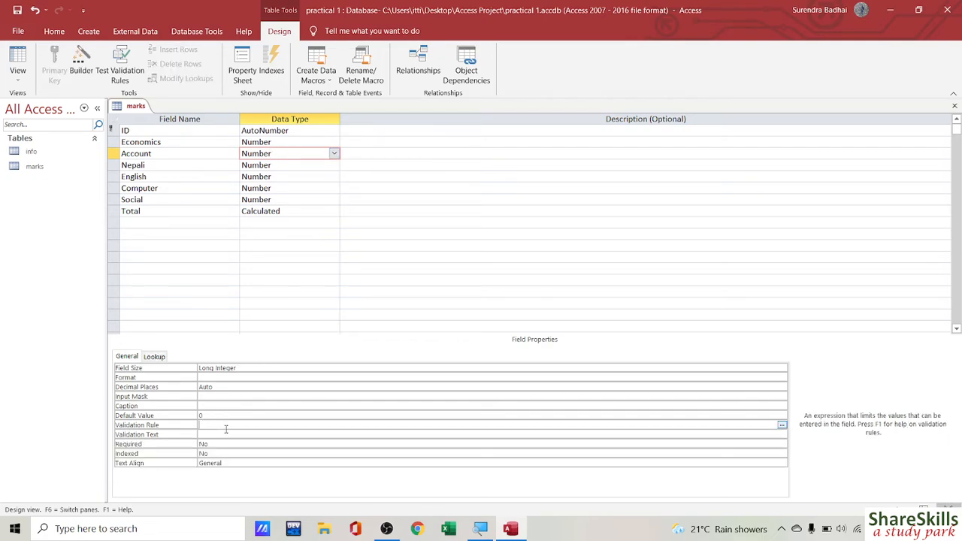
pyautogui.hotkey('ctrl', 'v')
pyautogui.press('F6')
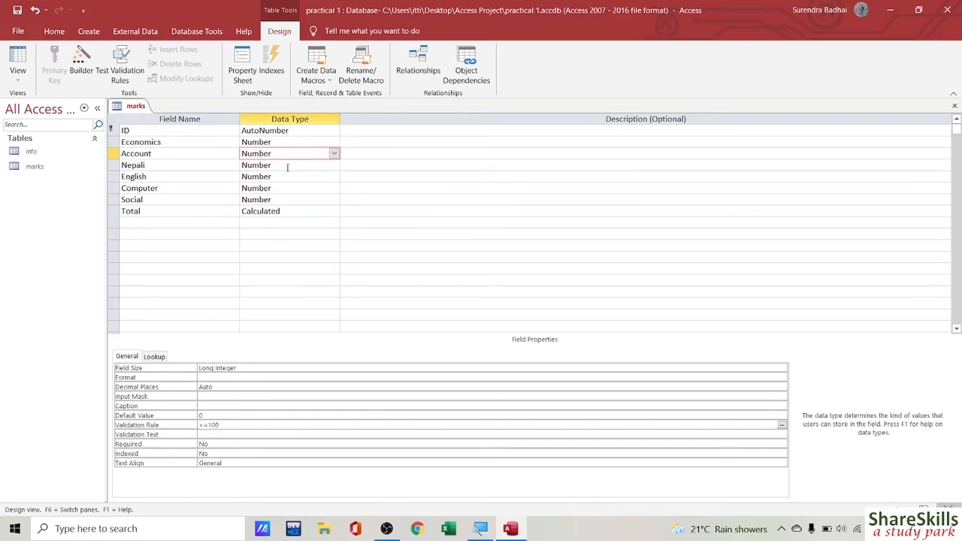
# Step: Apply the <=100 validation rule to Nepali and English
pyautogui.click(287, 165)
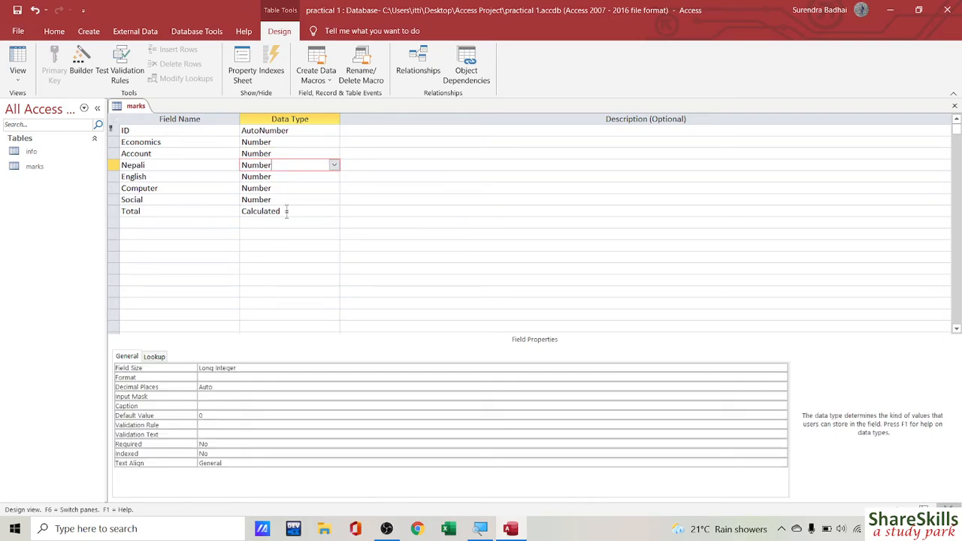
pyautogui.click(209, 433)
pyautogui.click(208, 428)
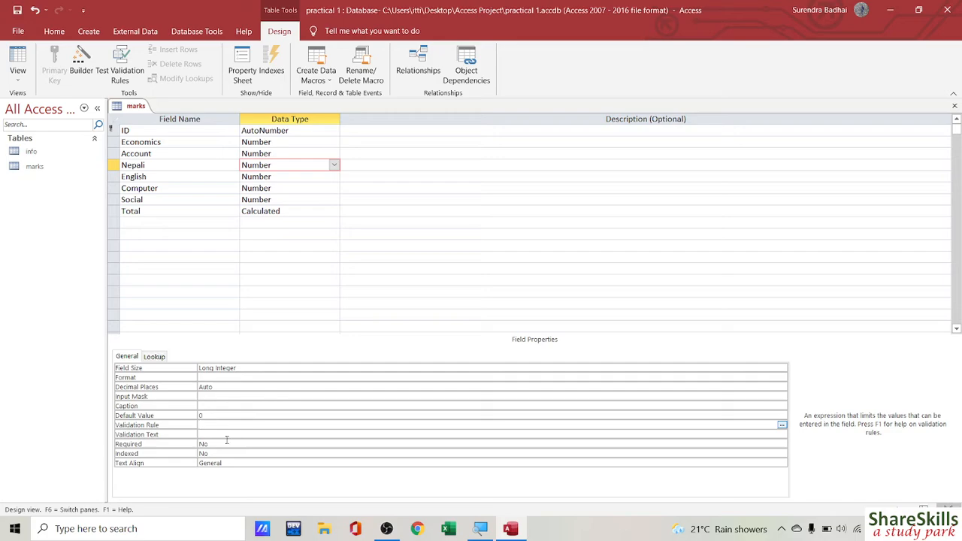
pyautogui.hotkey('ctrl', 'v')
pyautogui.click(288, 177)
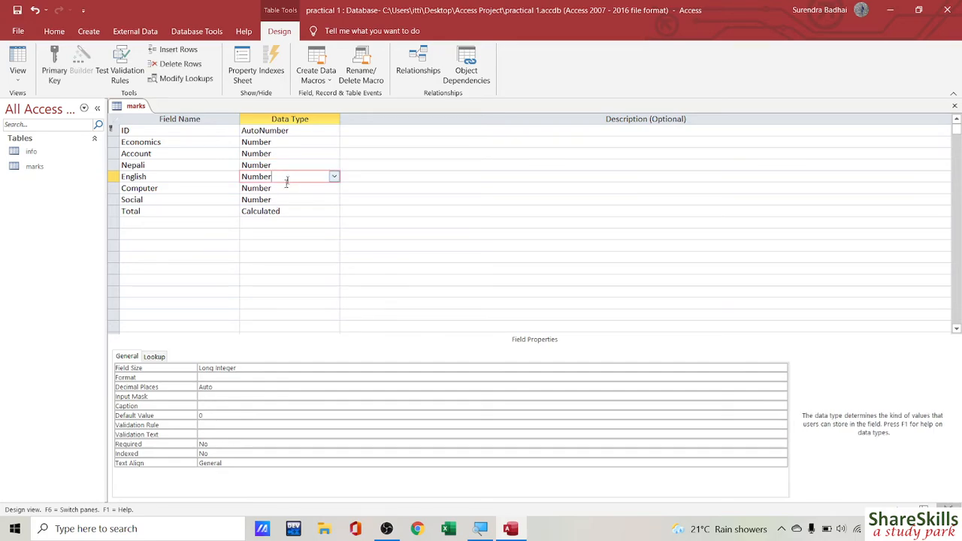
pyautogui.click(216, 424)
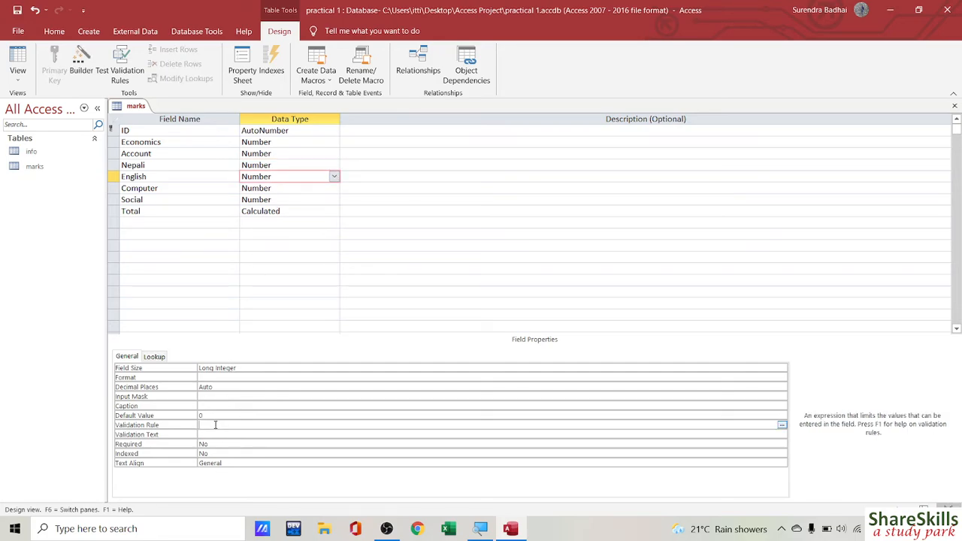
pyautogui.hotkey('ctrl', 'v')
# Step: Apply the <=100 validation rule to Computer and Social
pyautogui.click(301, 188)
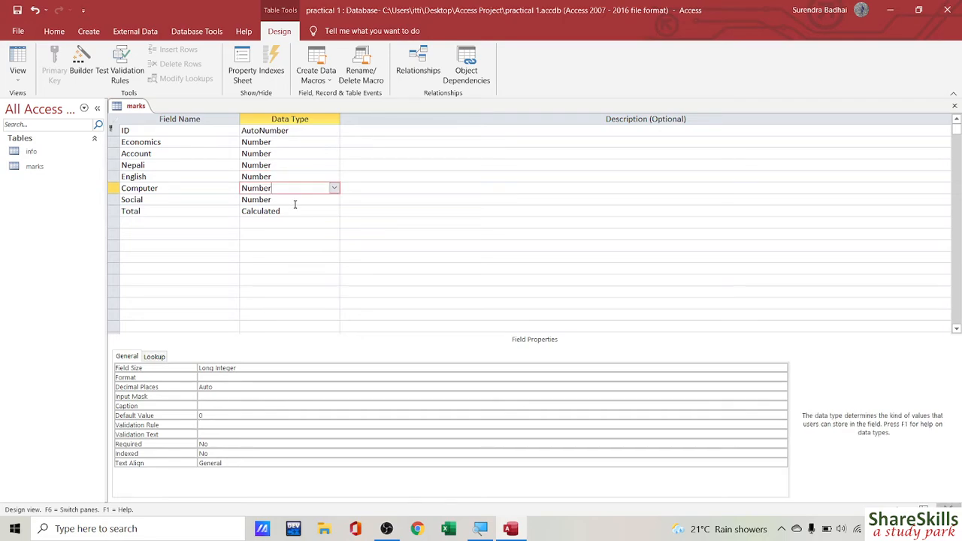
pyautogui.click(210, 425)
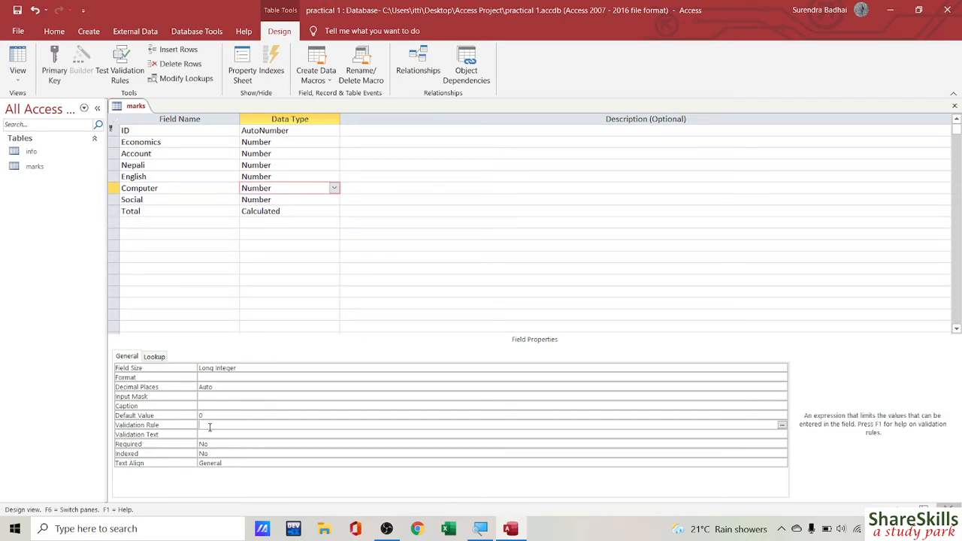
pyautogui.hotkey('ctrl', 'v')
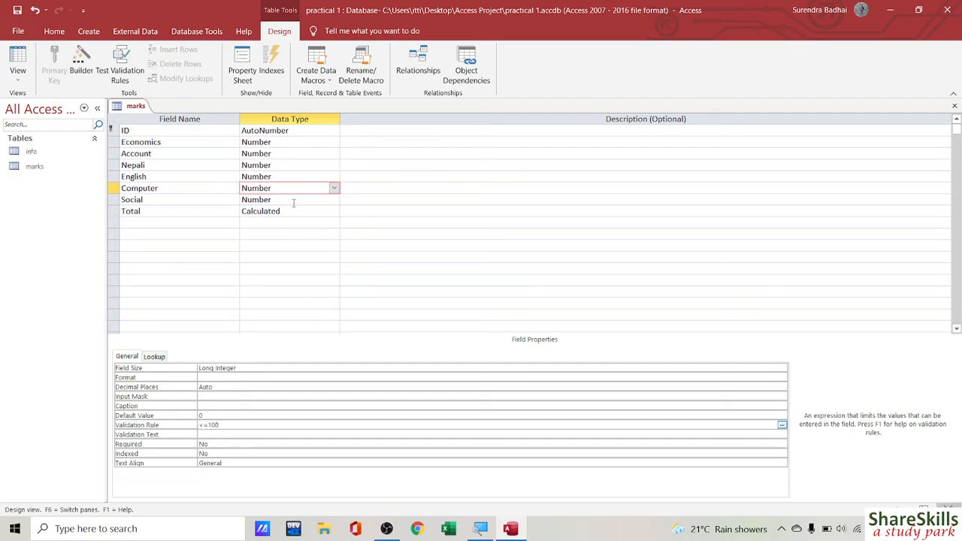
pyautogui.click(293, 200)
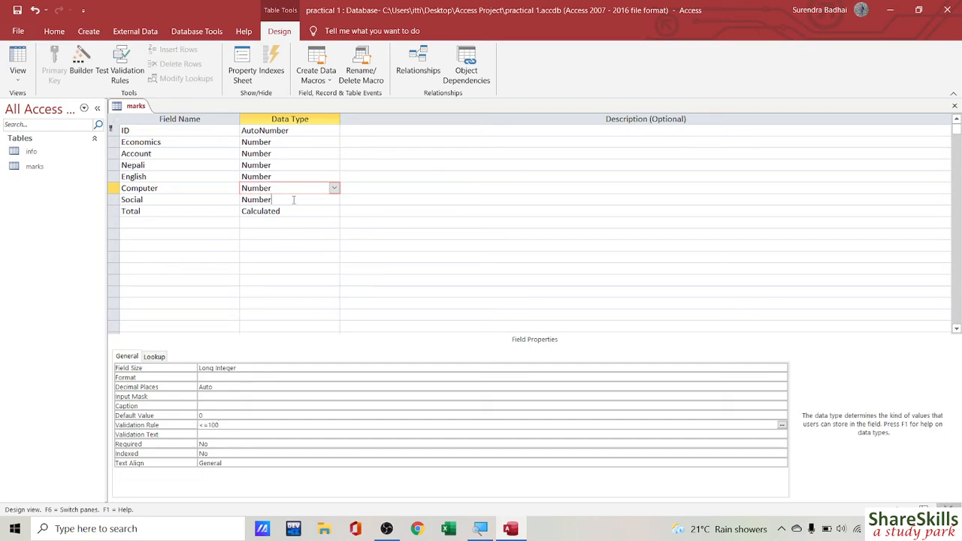
pyautogui.click(213, 424)
pyautogui.hotkey('ctrl', 'v')
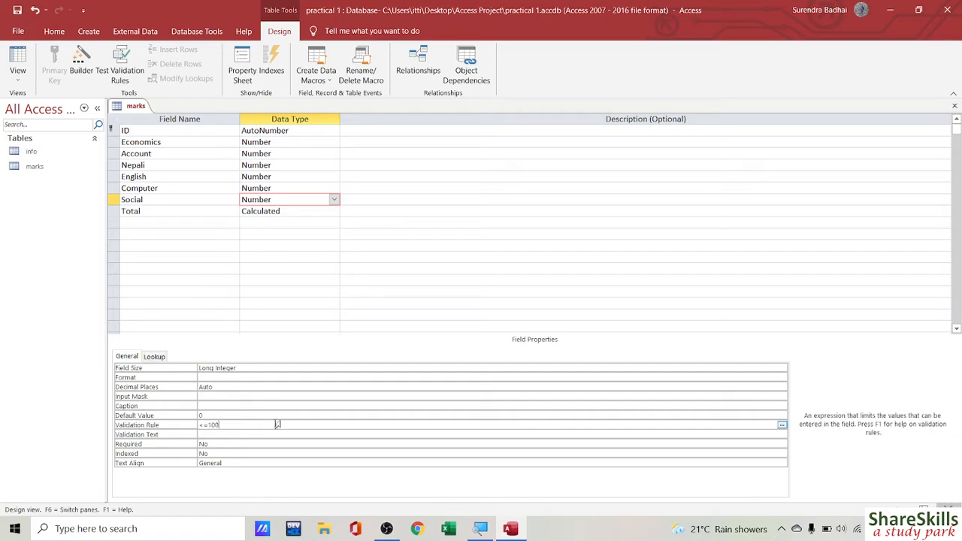
pyautogui.click(17, 60)
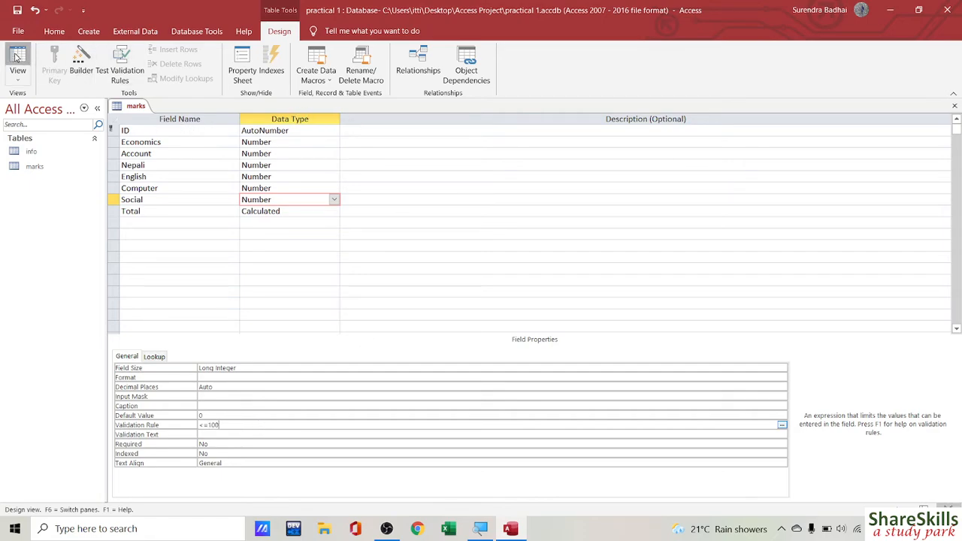
# Step: Save the rules and watch a 101 Economics mark get rejected in a new record
pyautogui.click(461, 303)
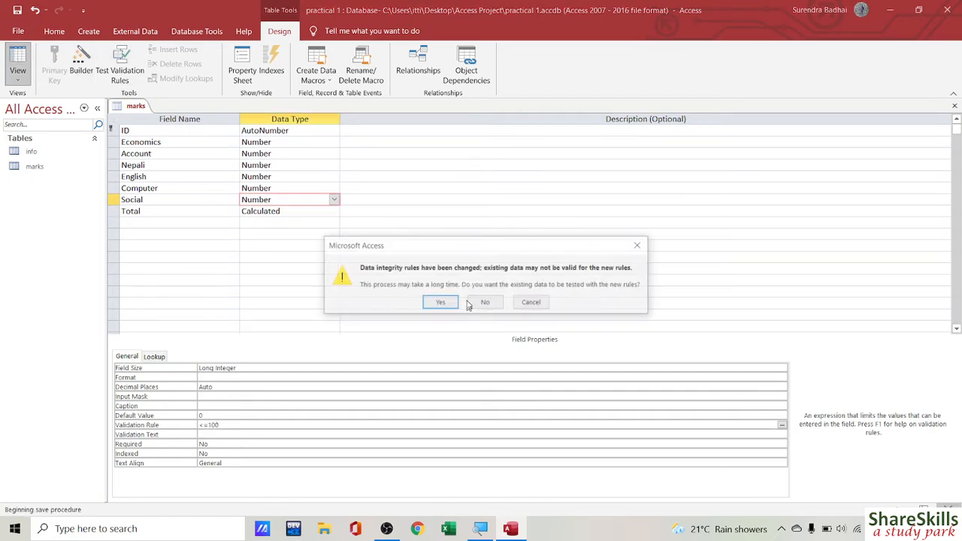
pyautogui.click(441, 304)
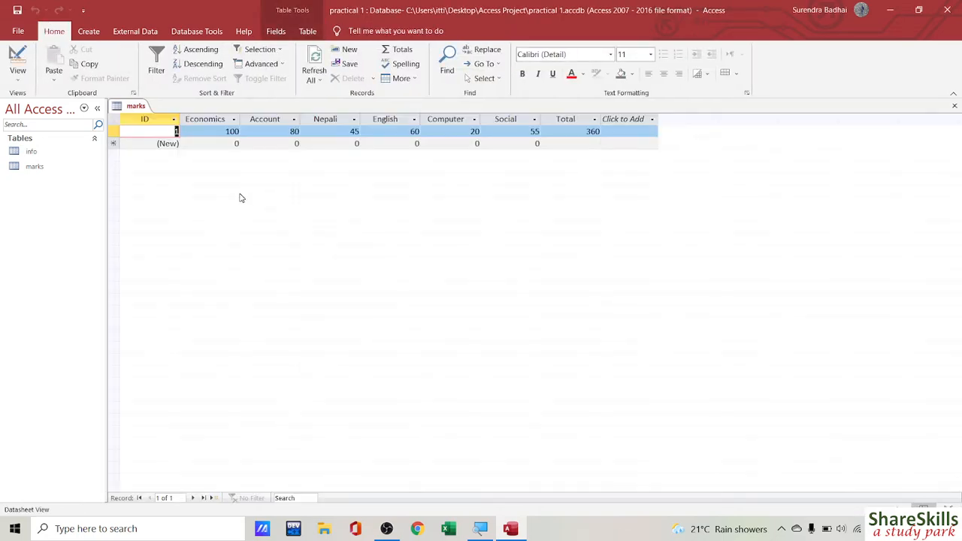
pyautogui.click(214, 143)
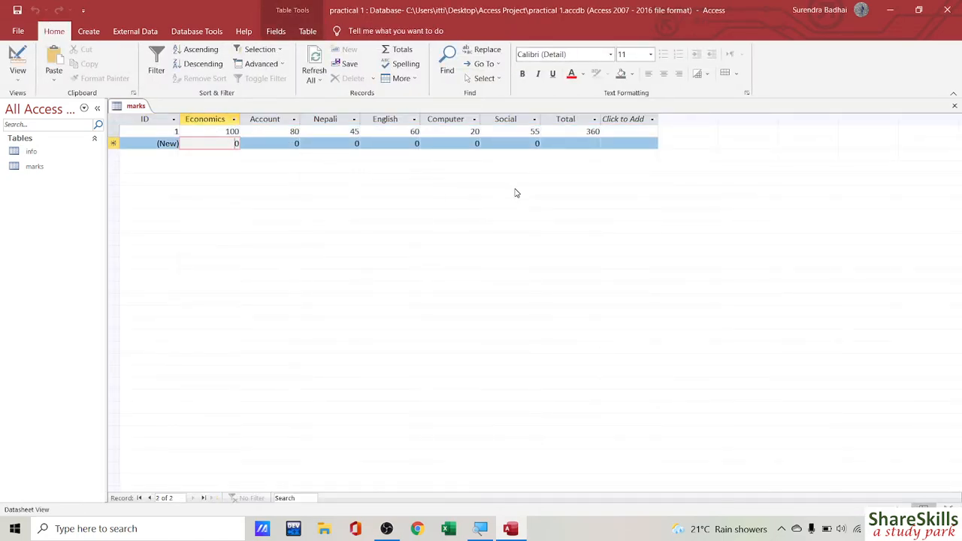
pyautogui.write('101')
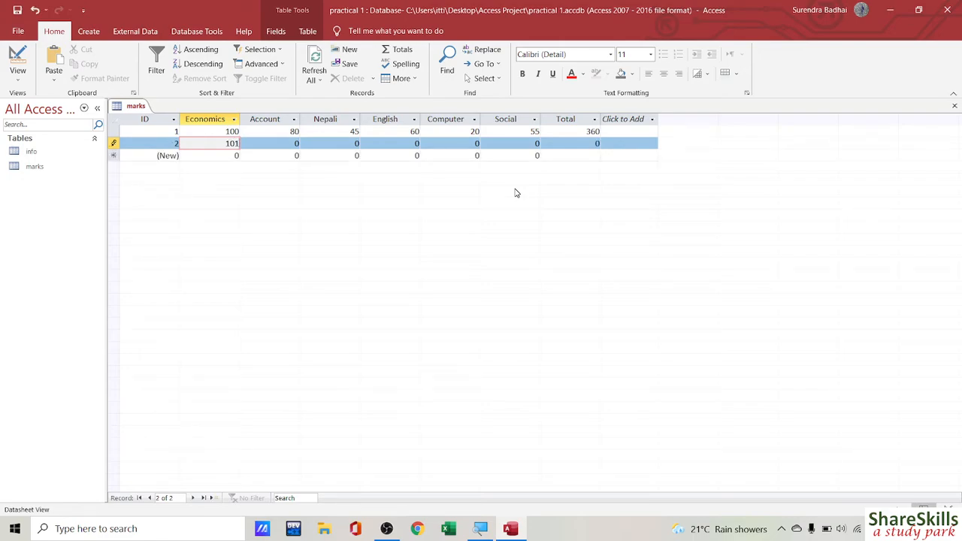
pyautogui.press('Return')
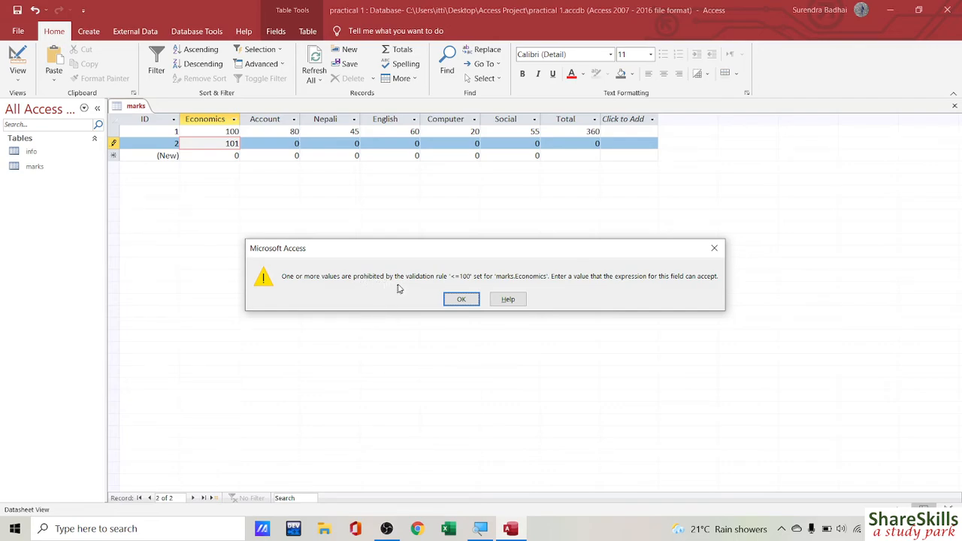
pyautogui.click(460, 298)
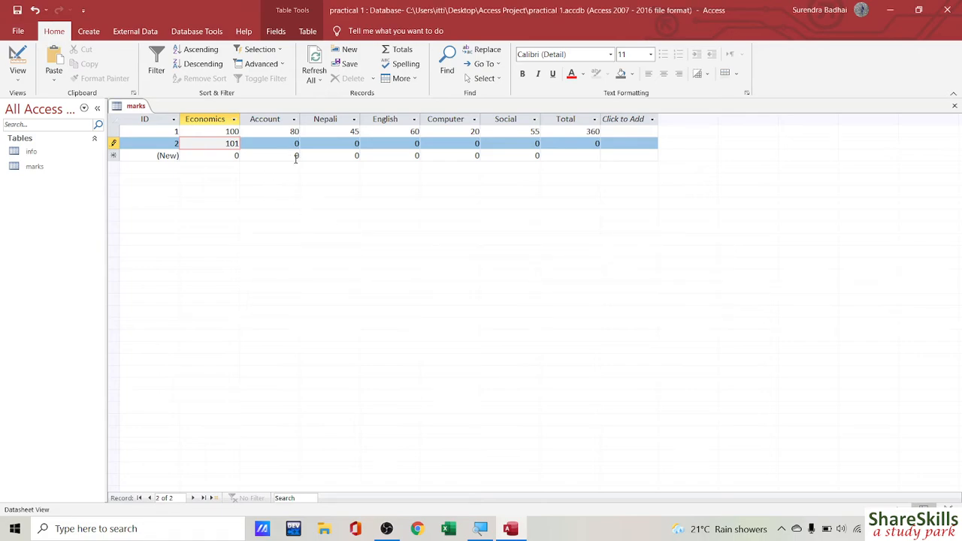
# Step: Correct the new record's Economics mark to 50 and save it
pyautogui.write('50')
pyautogui.press('BackSpace')
pyautogui.press('BackSpace')
pyautogui.press('BackSpace')
pyautogui.click(451, 144)
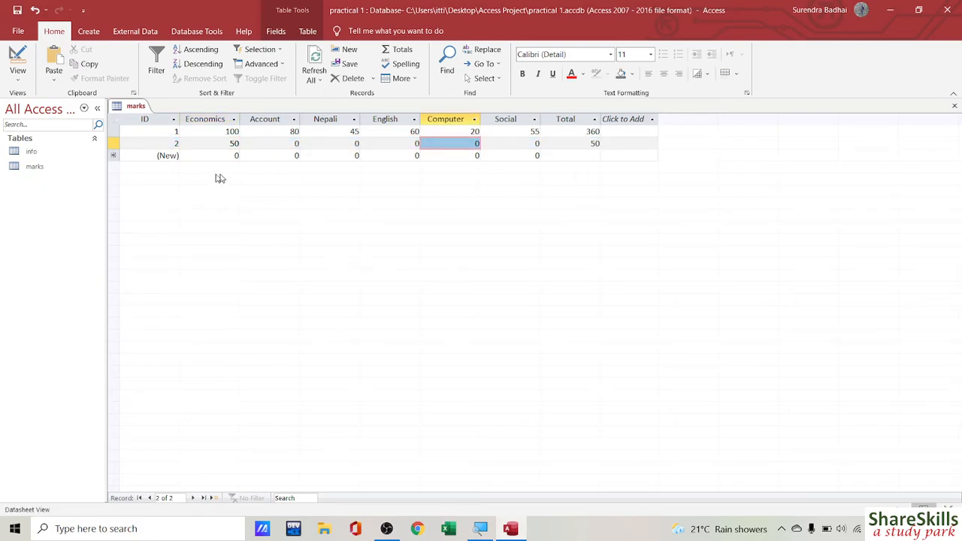
pyautogui.click(30, 154)
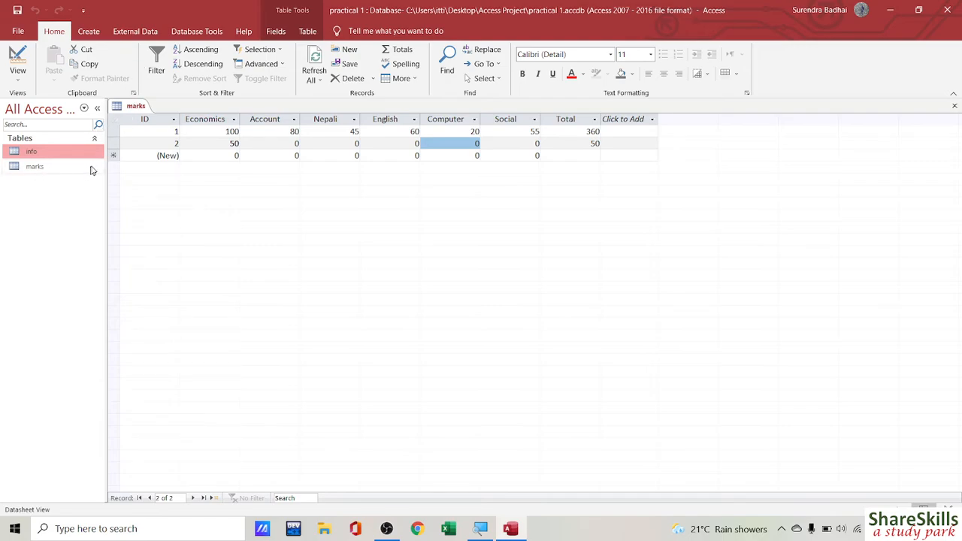
# Step: Close the marks table and open the info table in Datasheet view
pyautogui.rightClick(134, 107)
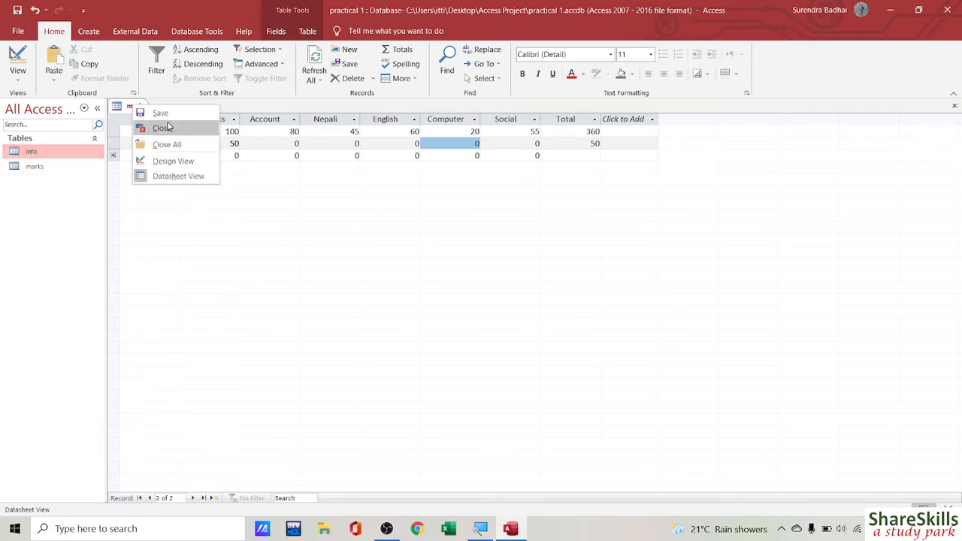
pyautogui.click(170, 128)
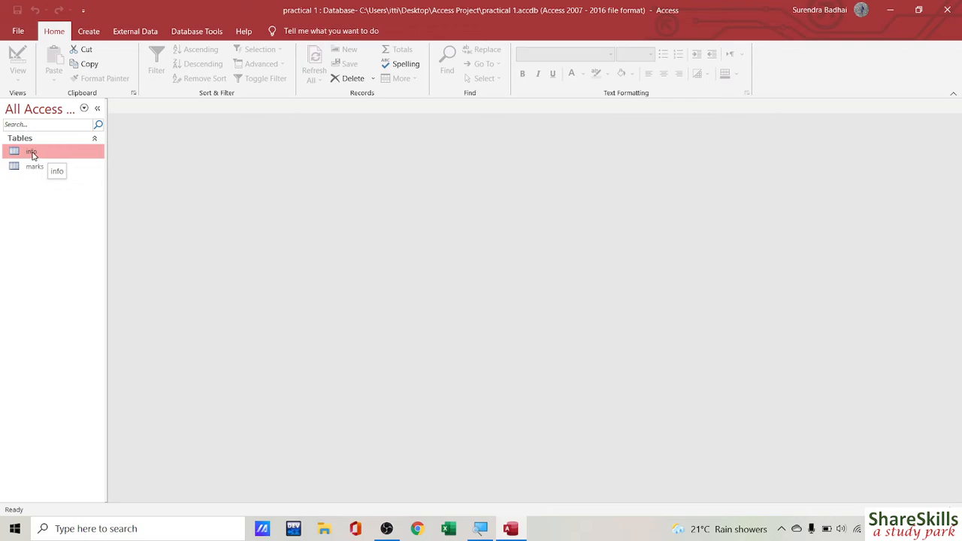
pyautogui.doubleClick(32, 153)
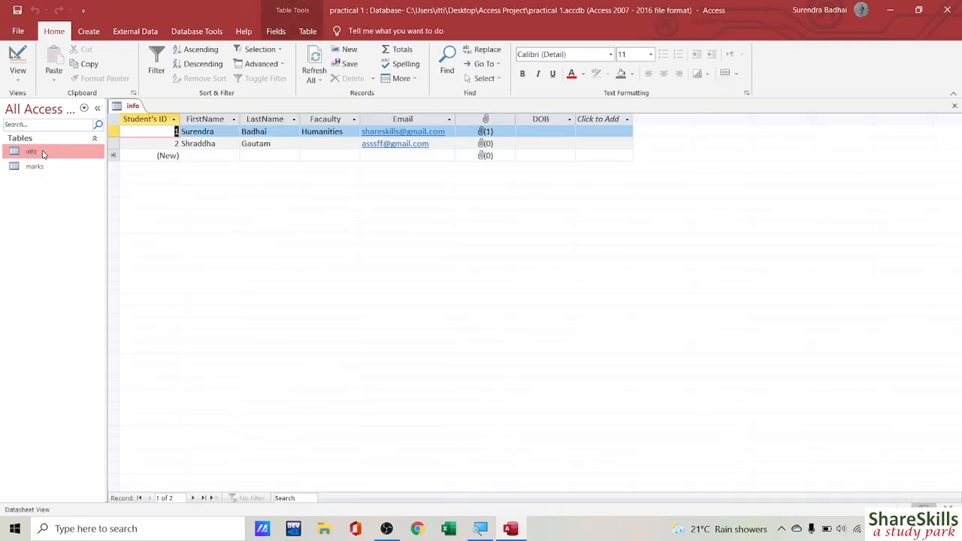
pyautogui.click(86, 33)
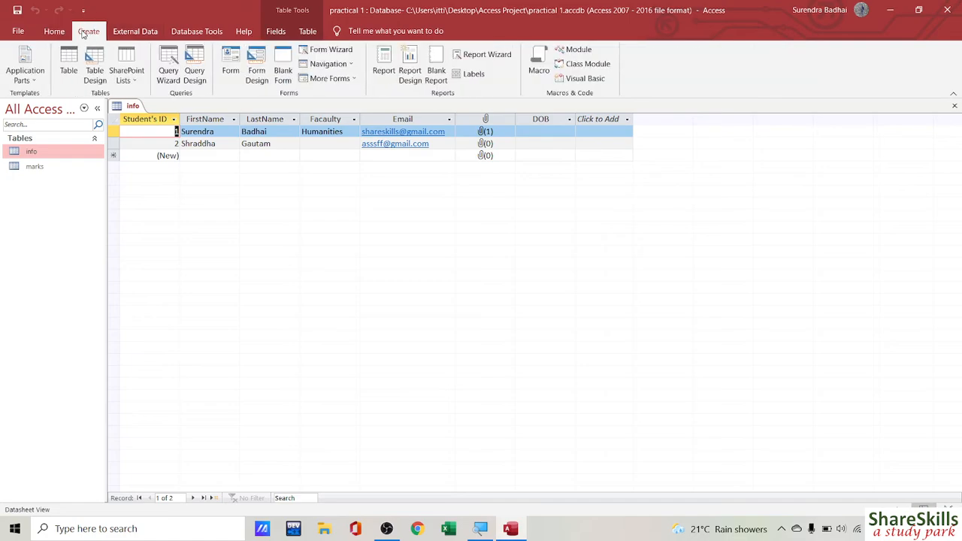
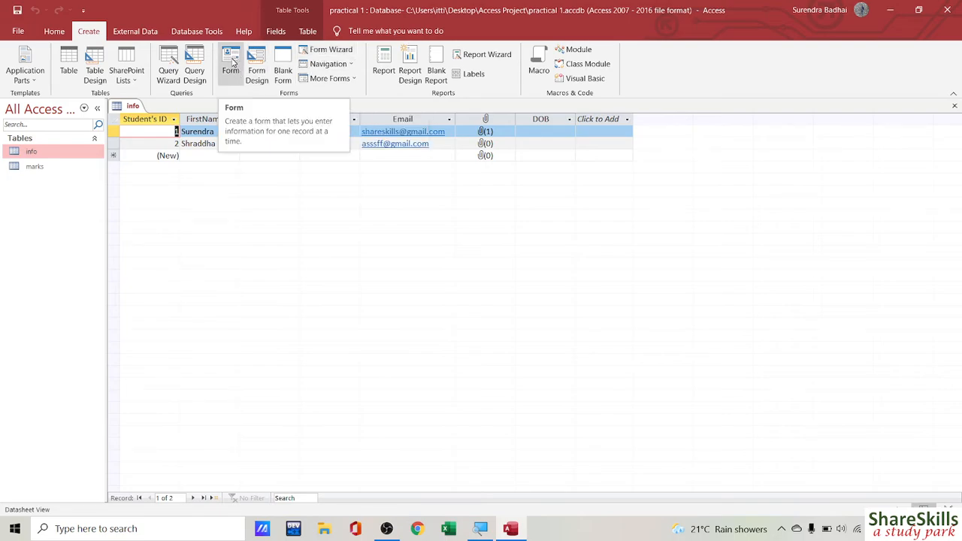
# Step: Build a new form from the info table with the Form command
pyautogui.click(231, 62)
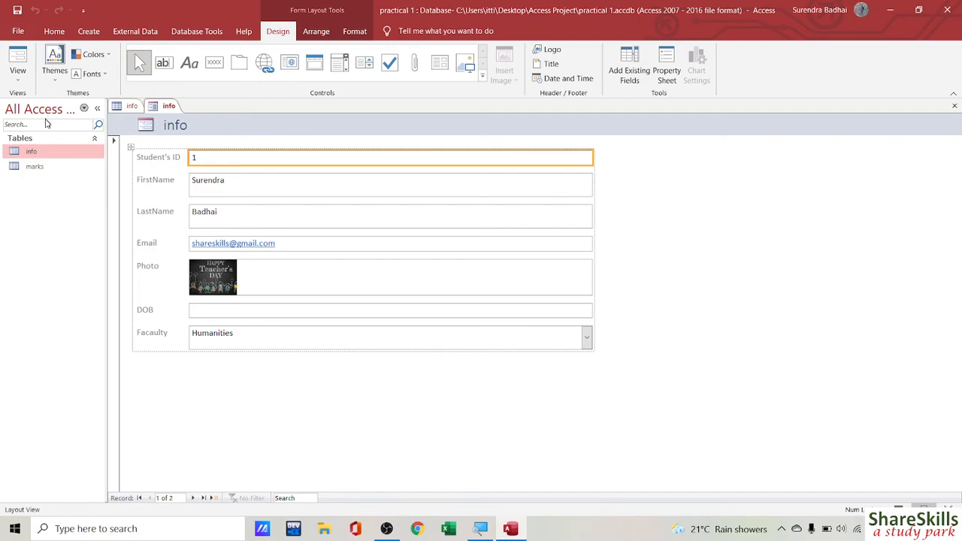
# Step: Shrink the info form's column of field boxes to about half width, using the Email box
pyautogui.click(14, 78)
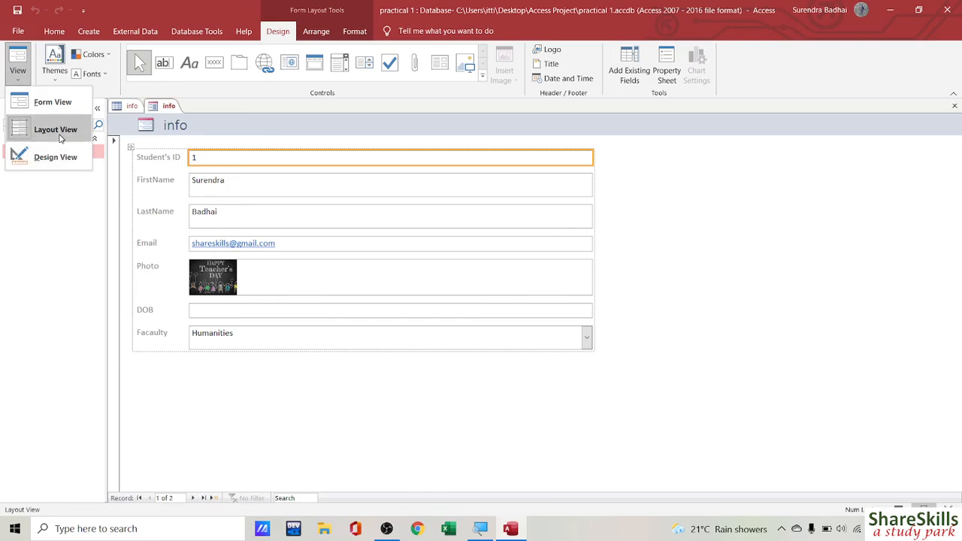
pyautogui.click(60, 137)
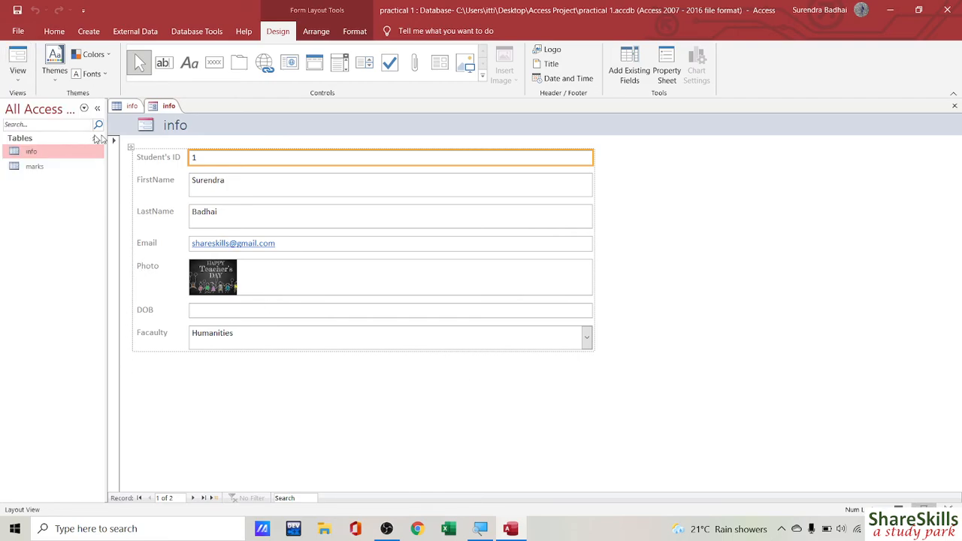
pyautogui.click(591, 245)
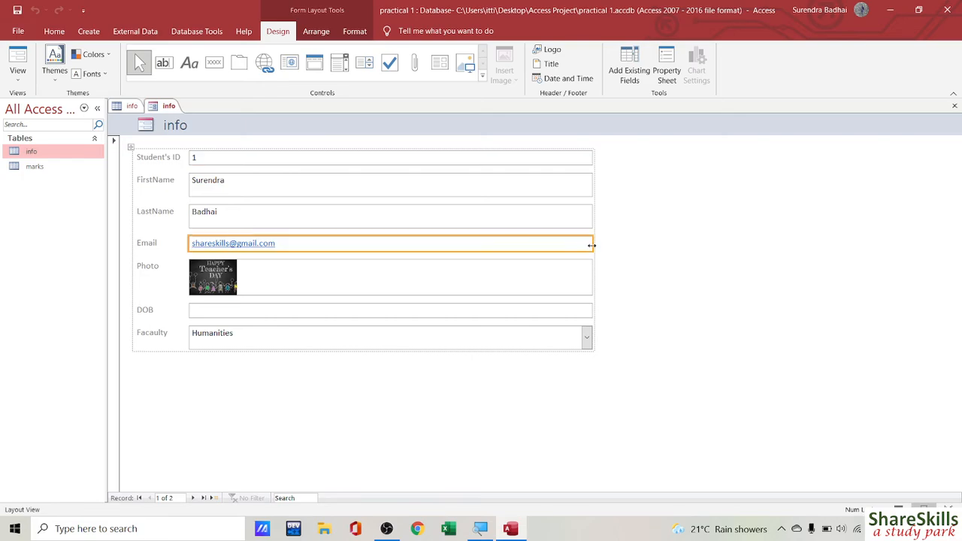
pyautogui.moveTo(591, 245); pyautogui.dragTo(389, 245)
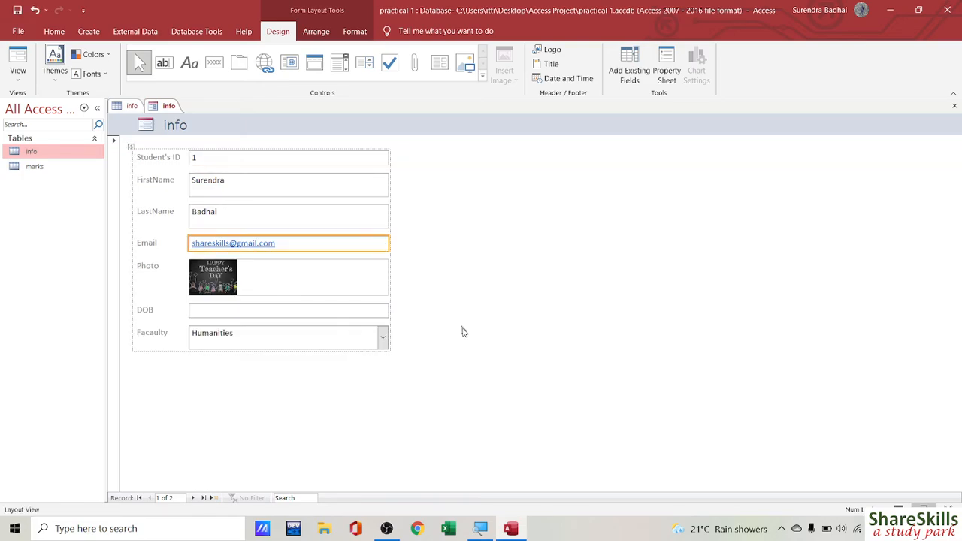
pyautogui.click(17, 80)
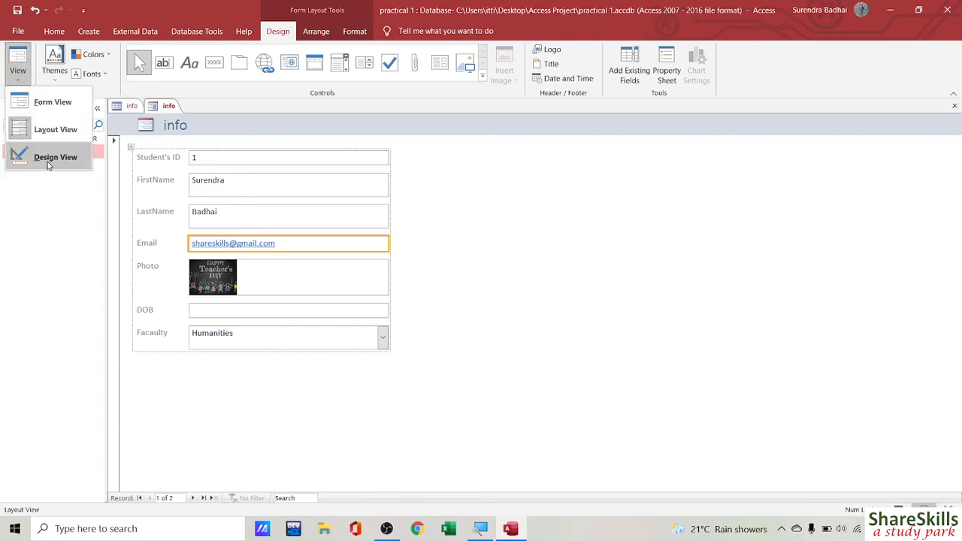
pyautogui.click(507, 241)
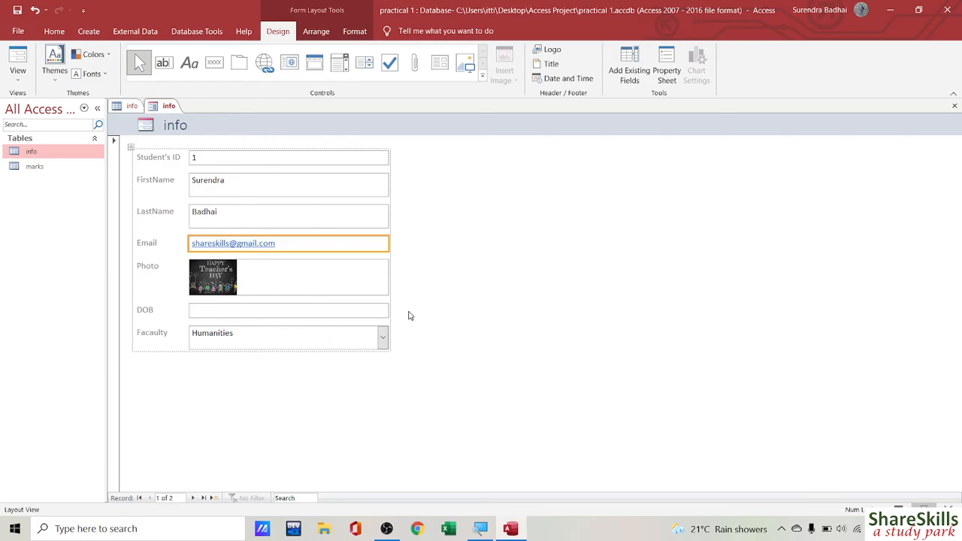
pyautogui.click(452, 316)
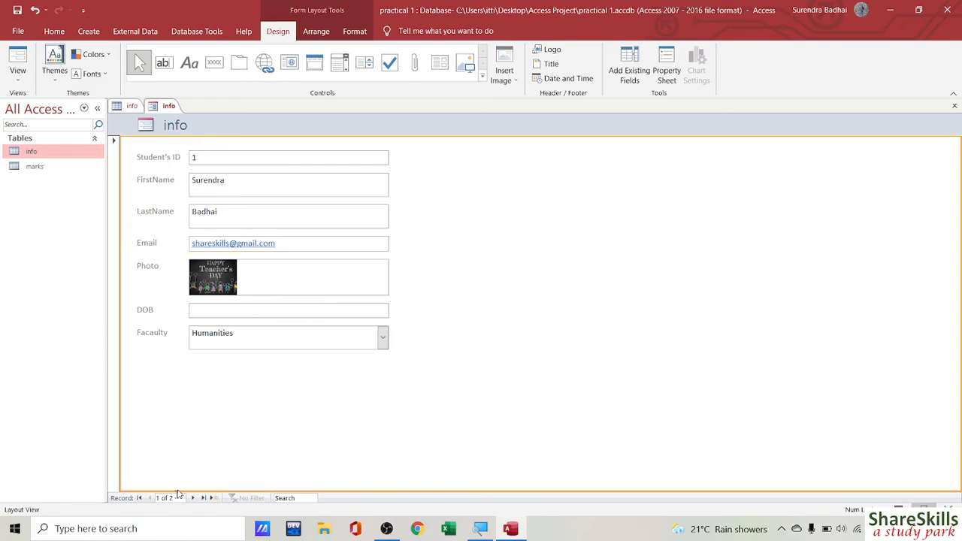
# Step: Step Next, First and Next through the records, start blank record 3, then switch to Design View
pyautogui.click(194, 499)
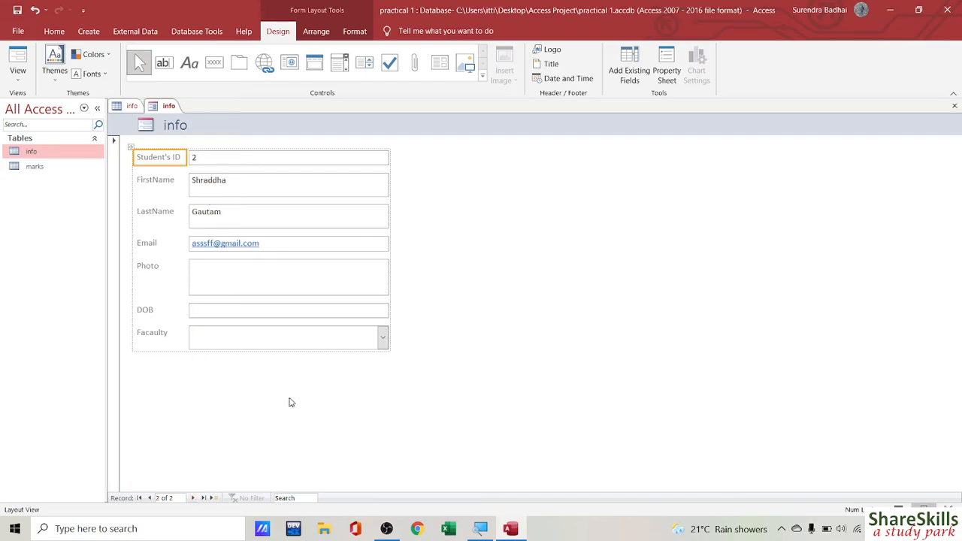
pyautogui.click(139, 498)
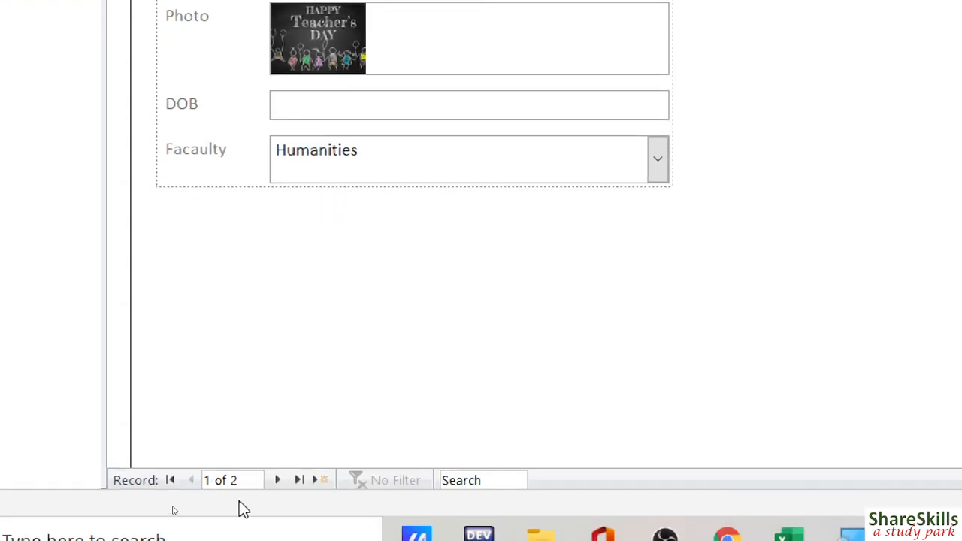
pyautogui.click(279, 481)
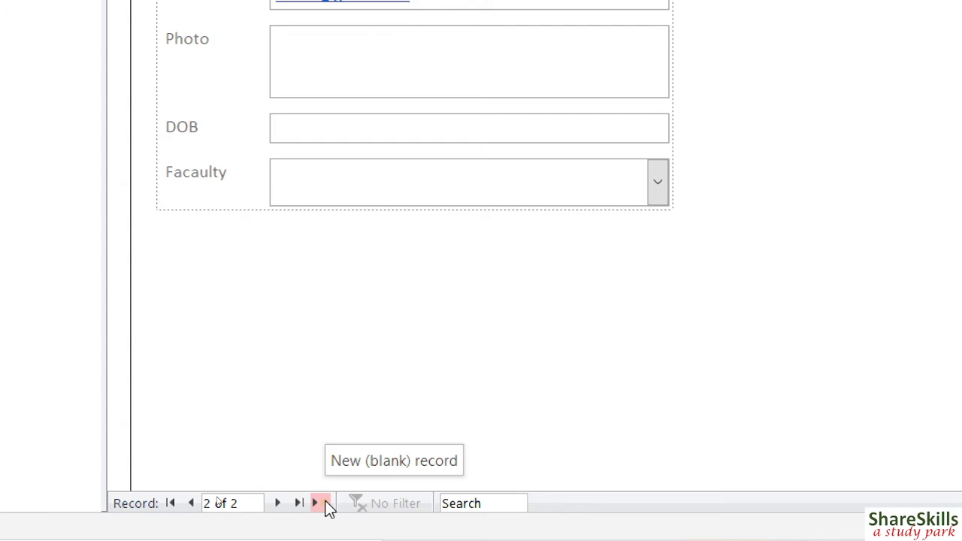
pyautogui.click(329, 508)
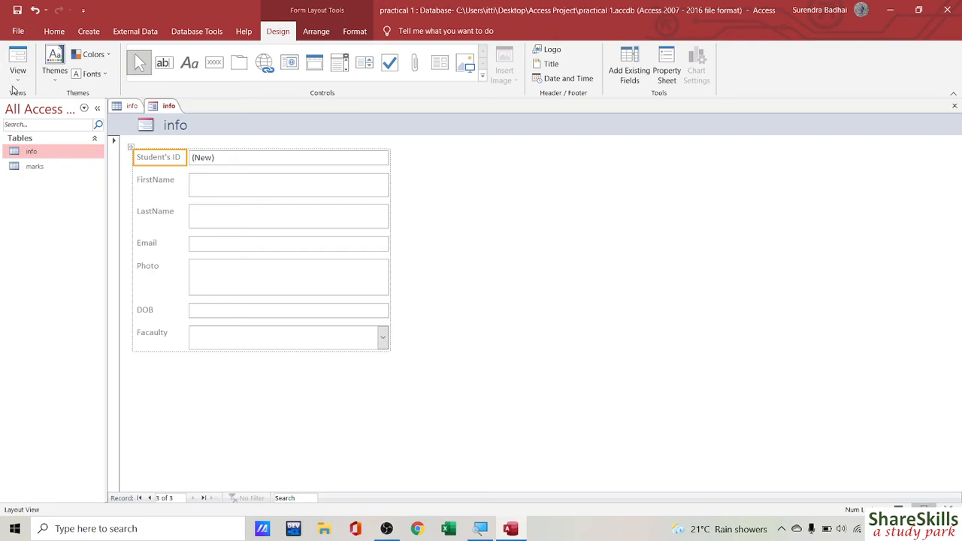
pyautogui.click(18, 71)
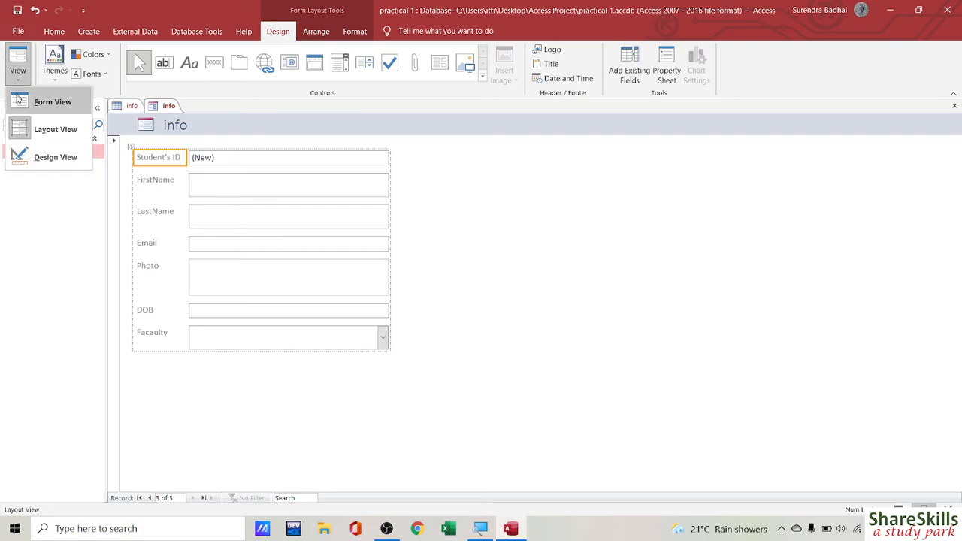
pyautogui.click(48, 158)
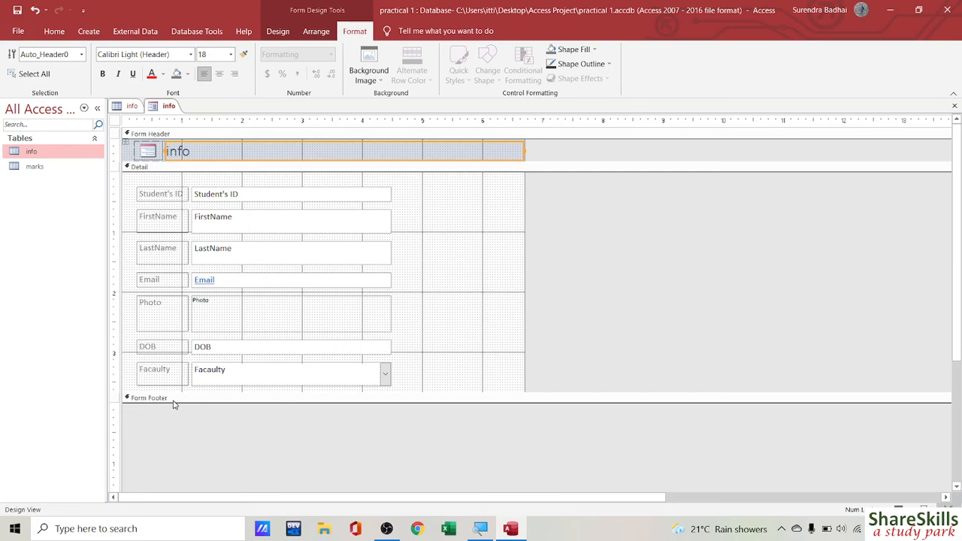
# Step: Lengthen the Detail section to leave empty room below the Facaulty field
pyautogui.moveTo(194, 391); pyautogui.dragTo(191, 426)
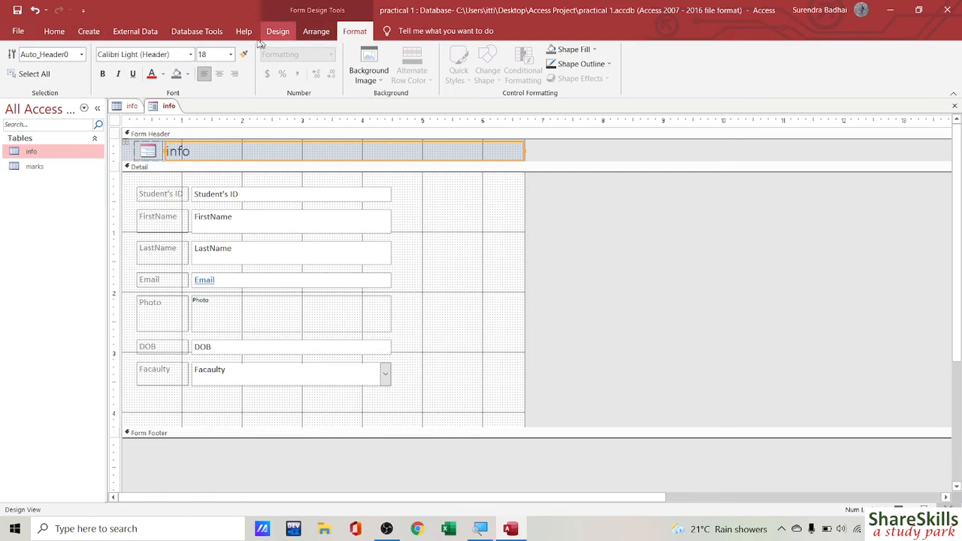
pyautogui.click(469, 244)
pyautogui.click(403, 247)
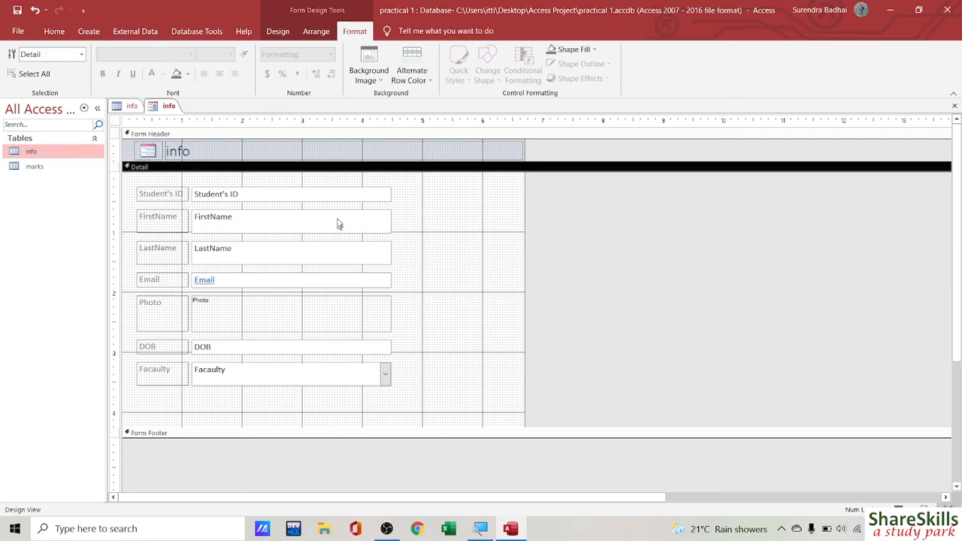
pyautogui.click(278, 31)
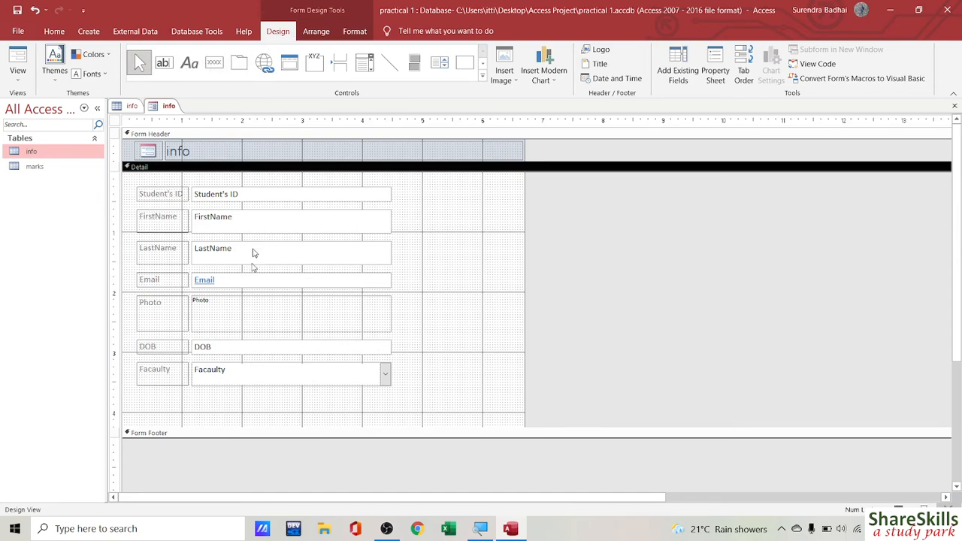
pyautogui.click(212, 63)
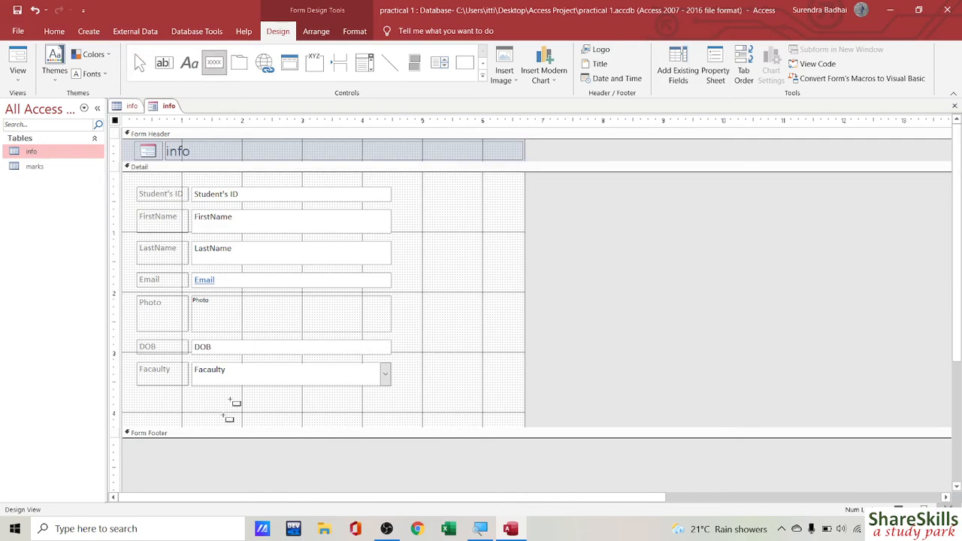
# Step: Add an 'Add Record' text button running Add New Record below the Facaulty field
pyautogui.moveTo(139, 398); pyautogui.dragTo(194, 421)
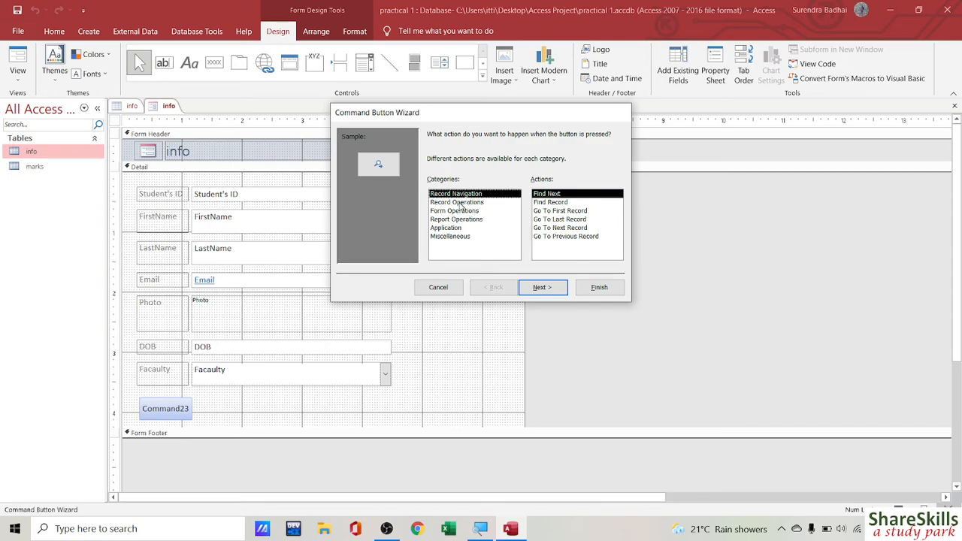
pyautogui.click(460, 203)
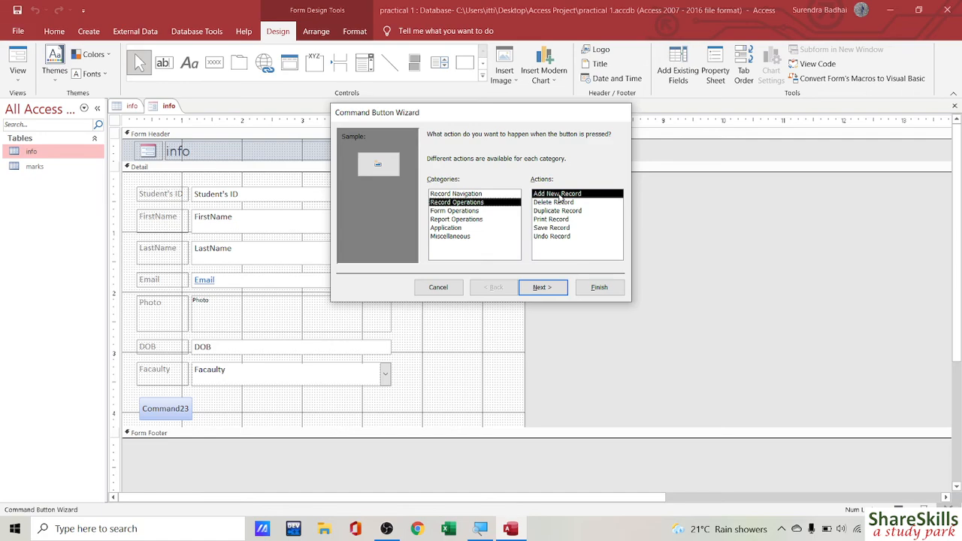
pyautogui.click(543, 288)
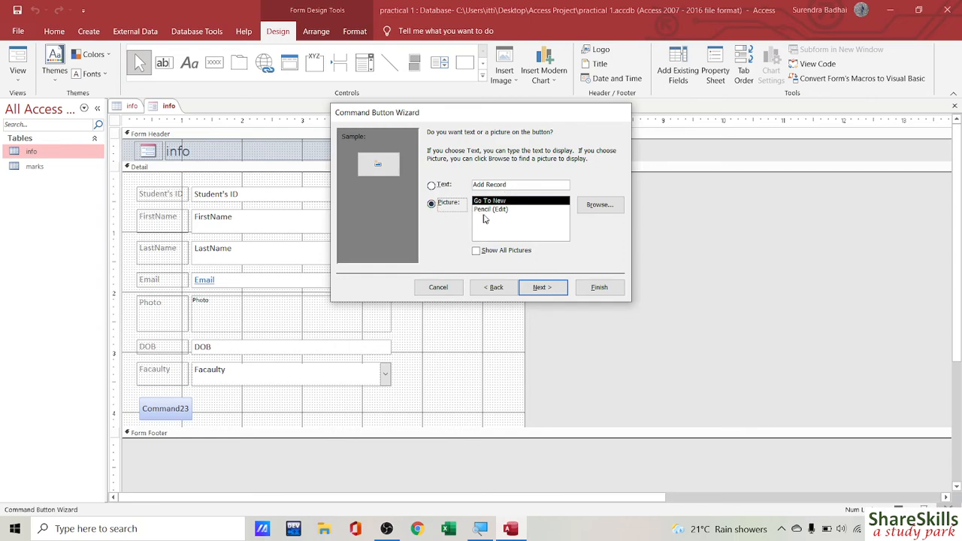
pyautogui.click(492, 210)
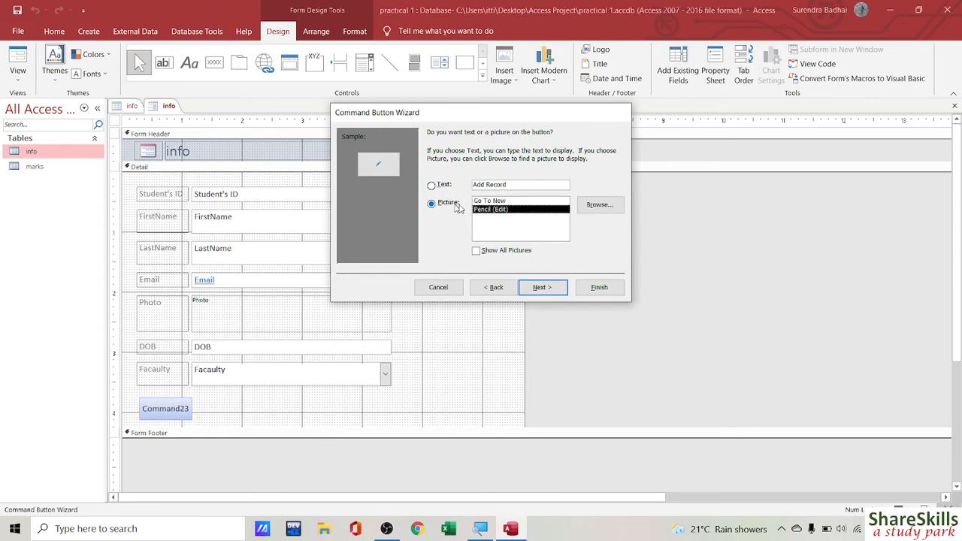
pyautogui.click(490, 201)
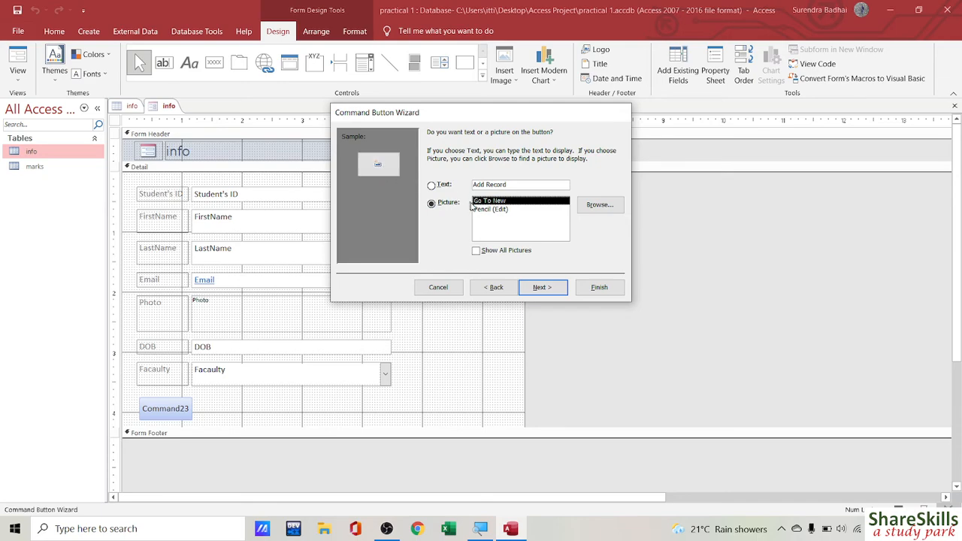
pyautogui.click(515, 185)
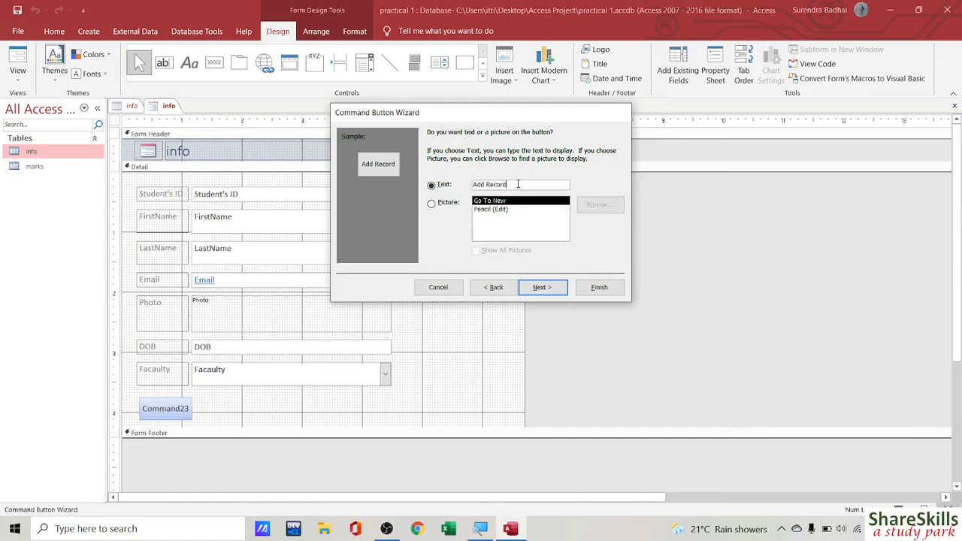
pyautogui.click(536, 286)
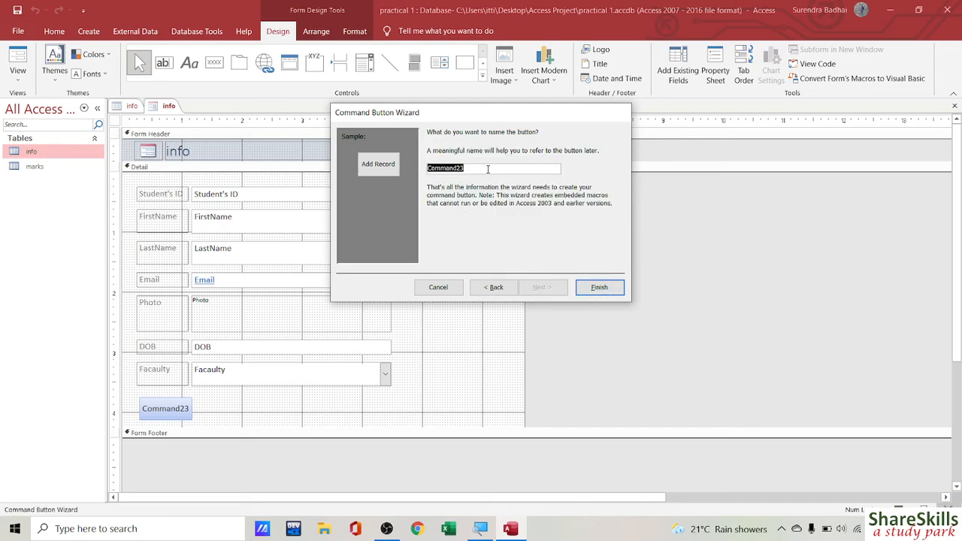
pyautogui.write('Ner')
pyautogui.click(599, 287)
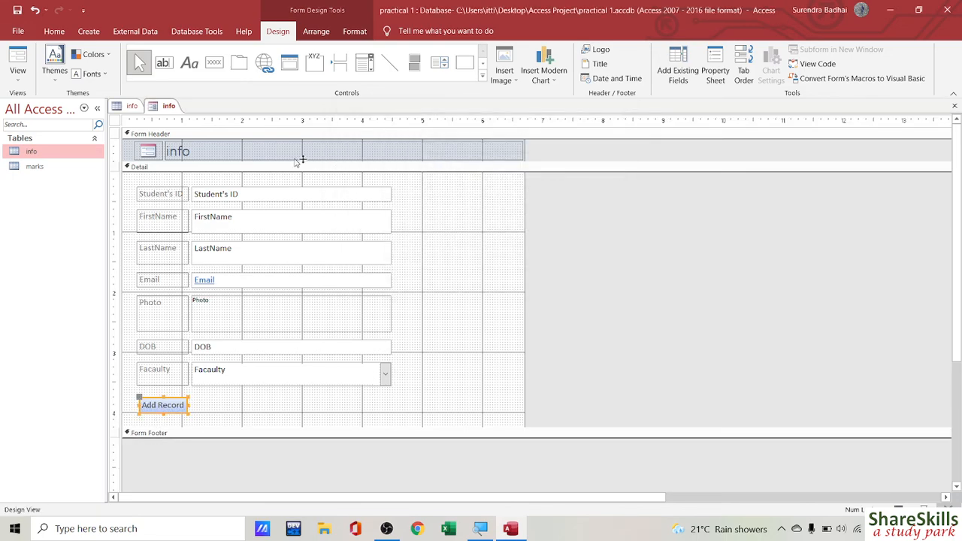
pyautogui.click(217, 68)
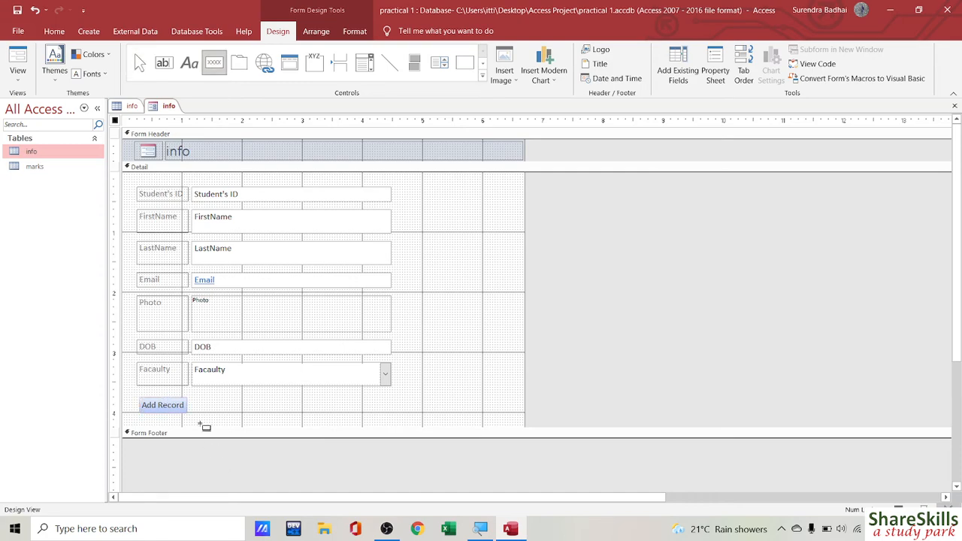
# Step: Add a Go To First Record picture button beside Add Record, keeping the default name
pyautogui.moveTo(202, 397); pyautogui.dragTo(251, 414)
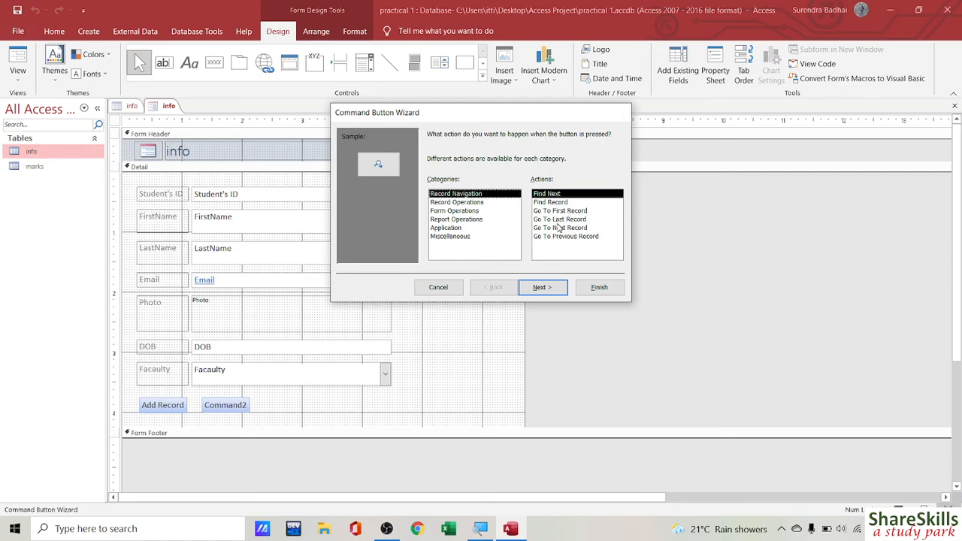
pyautogui.click(561, 212)
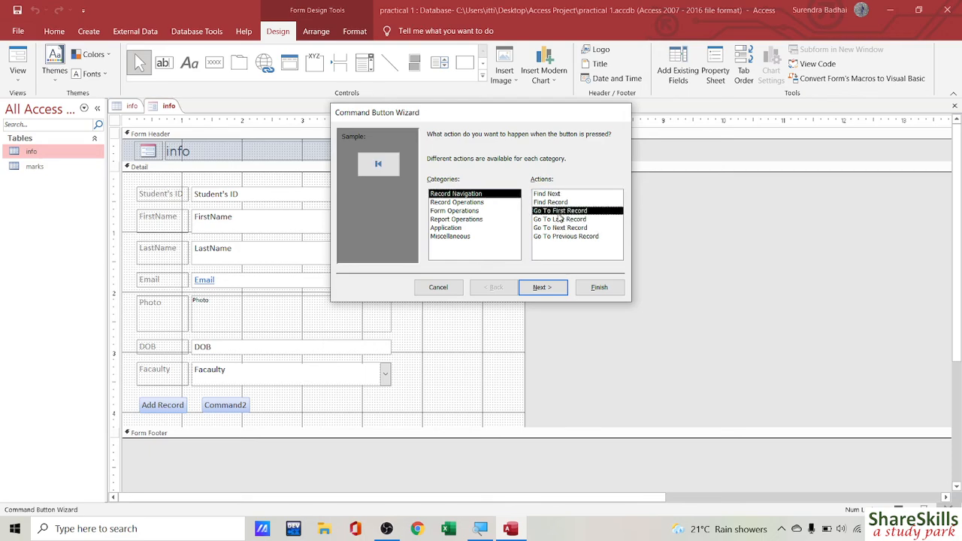
pyautogui.click(545, 288)
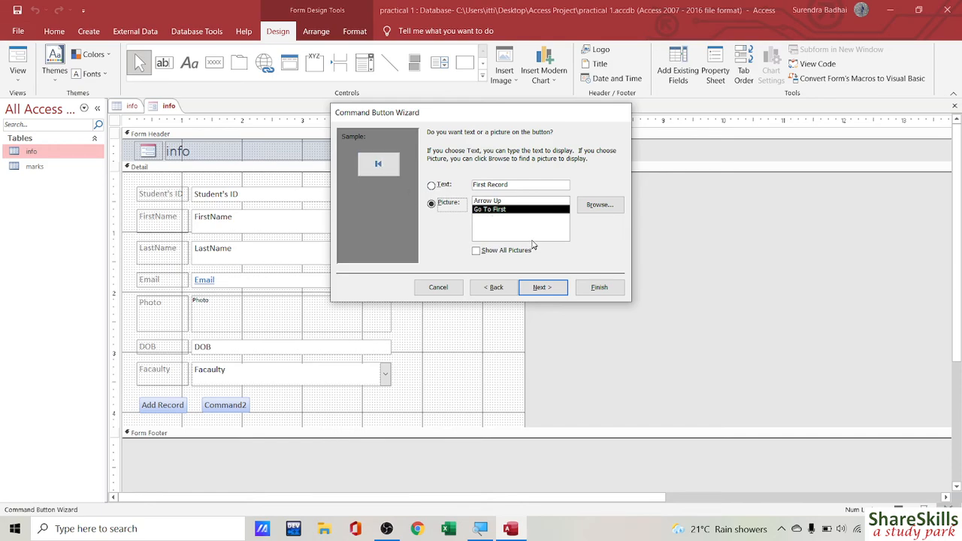
pyautogui.click(543, 288)
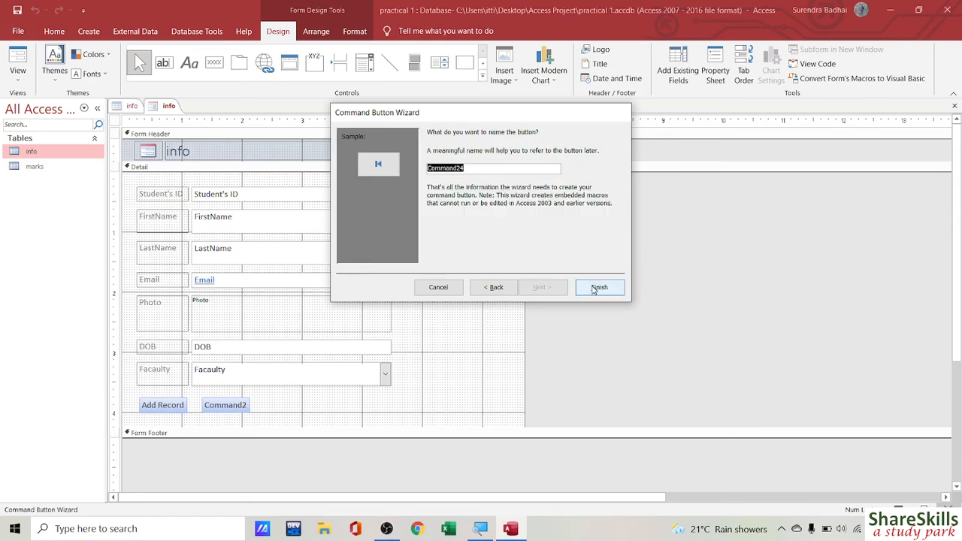
pyautogui.click(598, 288)
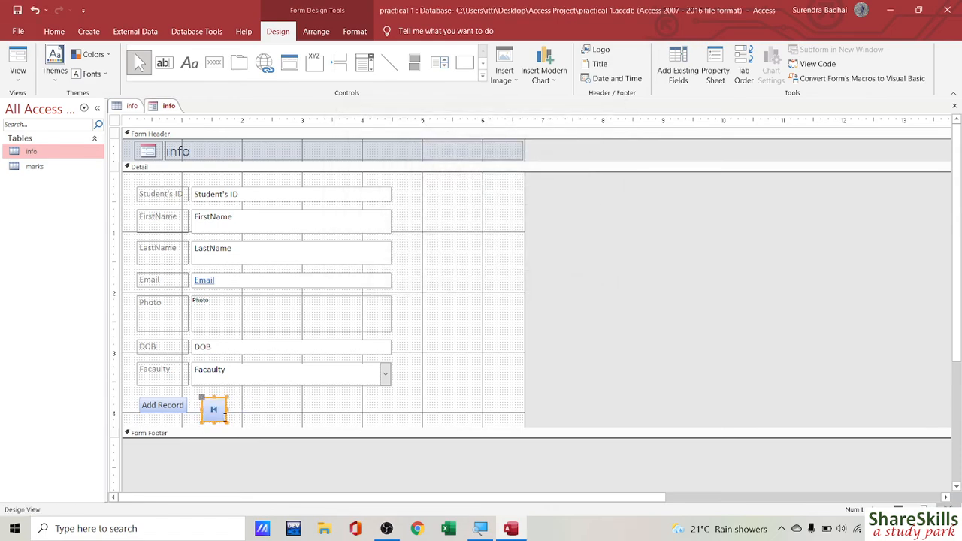
# Step: Add a Go To Previous Record picture button beside the first-record button and resize it
pyautogui.click(215, 67)
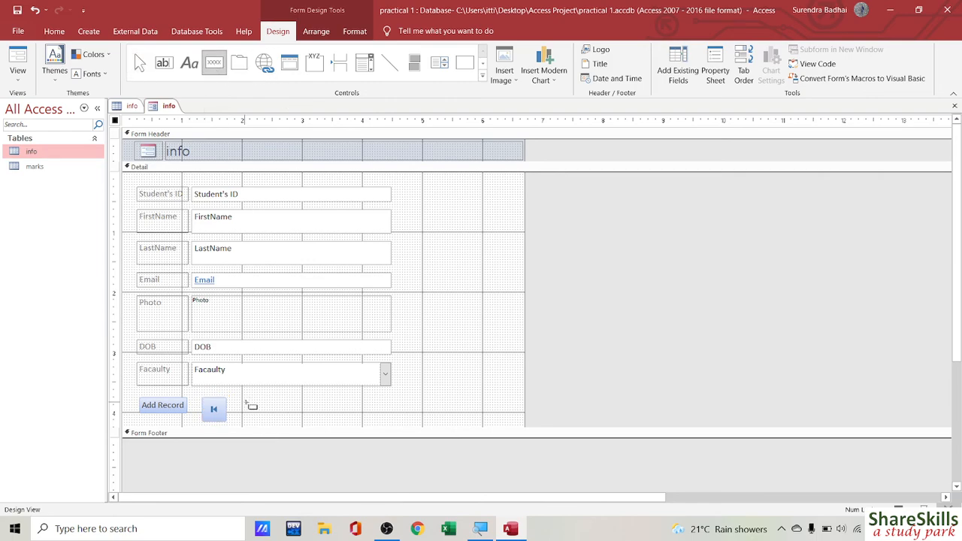
pyautogui.moveTo(244, 402); pyautogui.dragTo(272, 423)
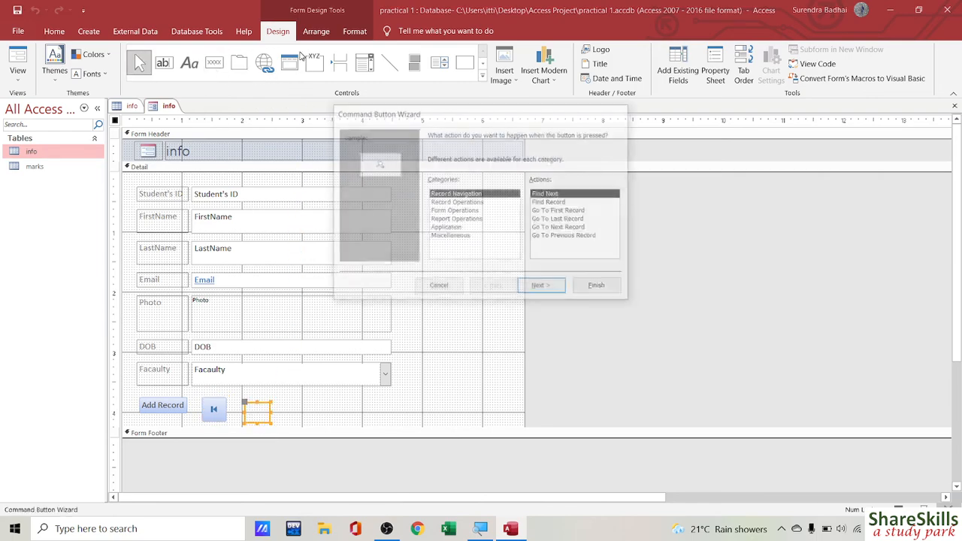
pyautogui.click(565, 236)
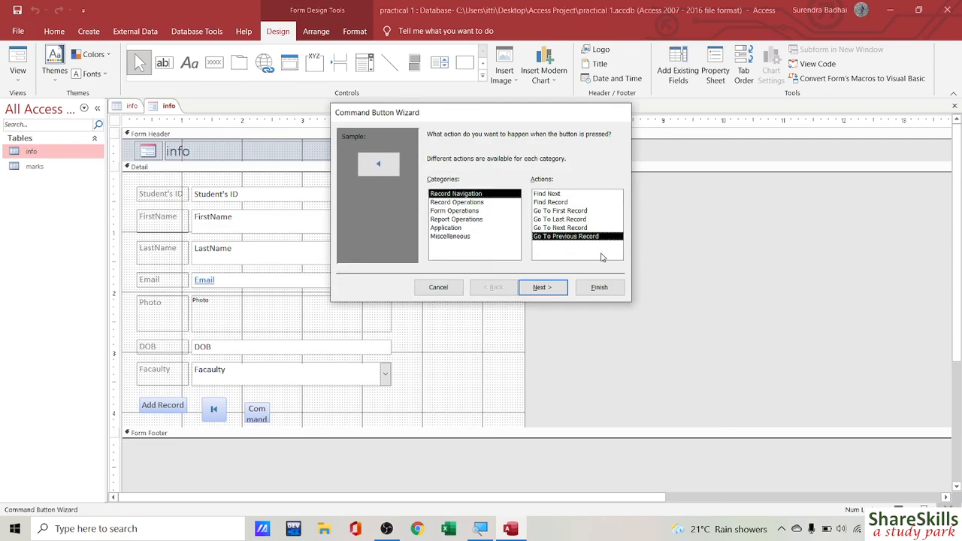
pyautogui.click(544, 288)
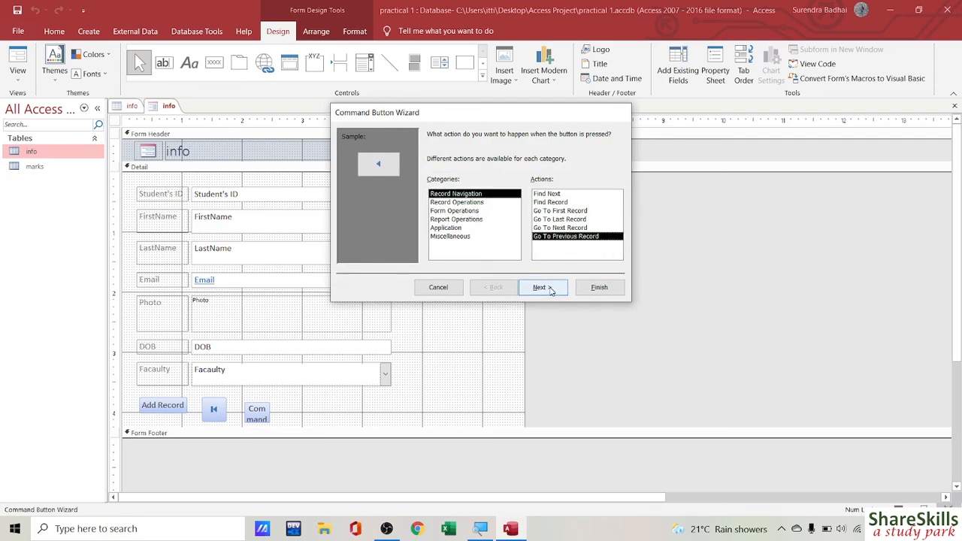
pyautogui.click(599, 287)
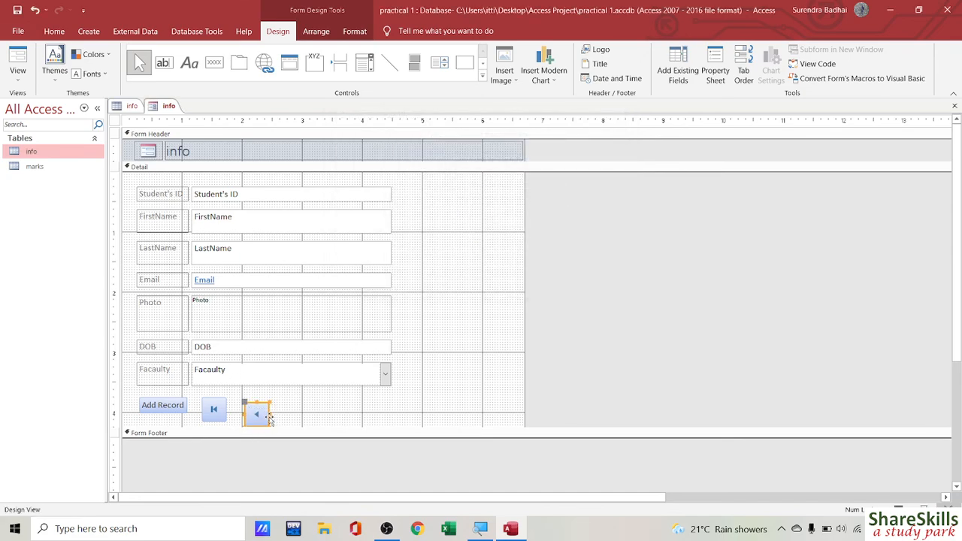
pyautogui.moveTo(269, 418); pyautogui.dragTo(265, 415)
# Step: Add a Go To Next Record picture button to its right and resize it to match
pyautogui.click(215, 62)
pyautogui.moveTo(280, 406); pyautogui.dragTo(309, 426)
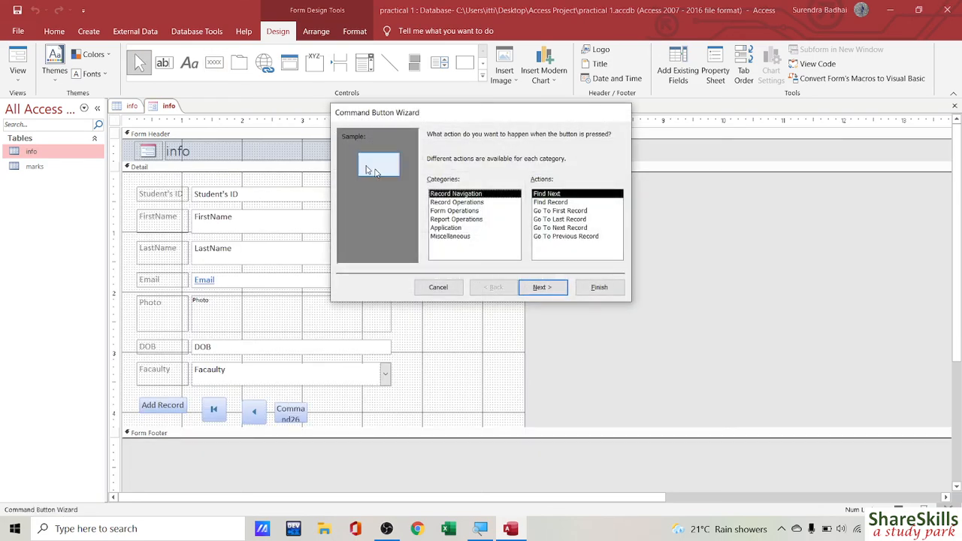
pyautogui.click(579, 229)
pyautogui.click(599, 287)
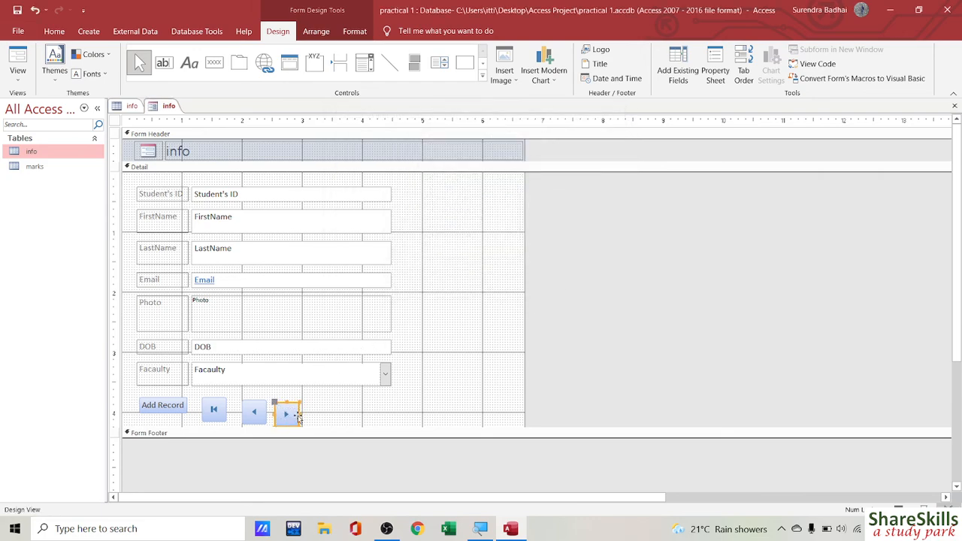
pyautogui.moveTo(300, 415); pyautogui.dragTo(300, 412)
# Step: Add a Go To Last Record picture button at the end of the row
pyautogui.click(218, 64)
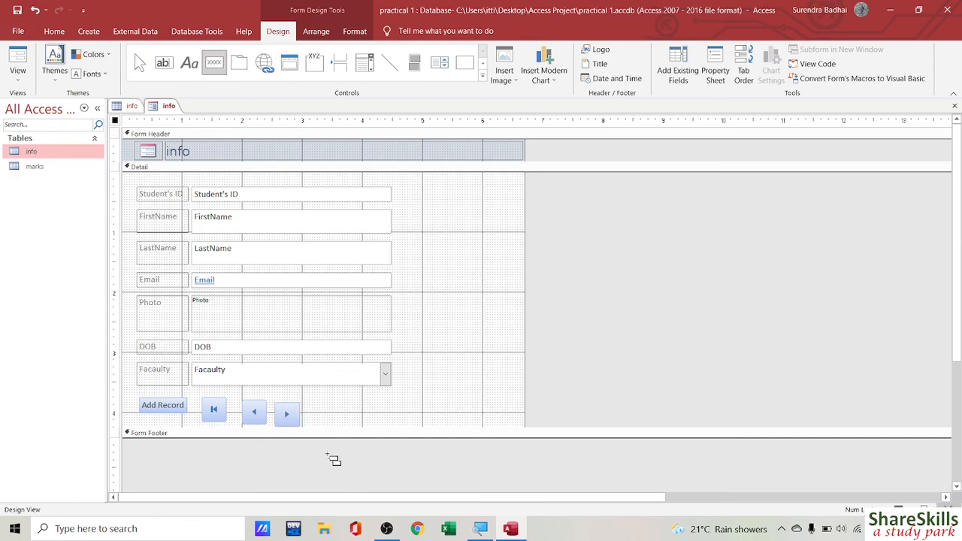
pyautogui.moveTo(312, 403); pyautogui.dragTo(350, 427)
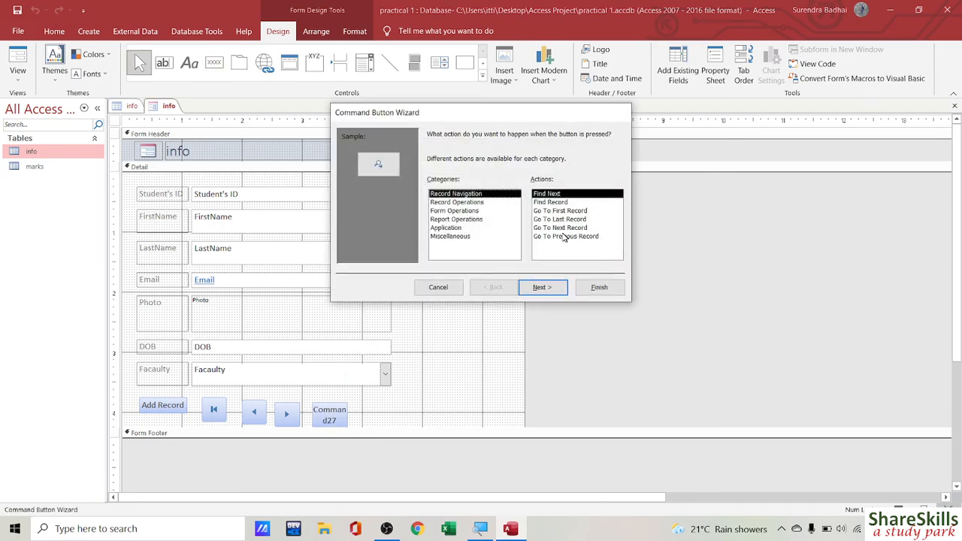
pyautogui.click(569, 218)
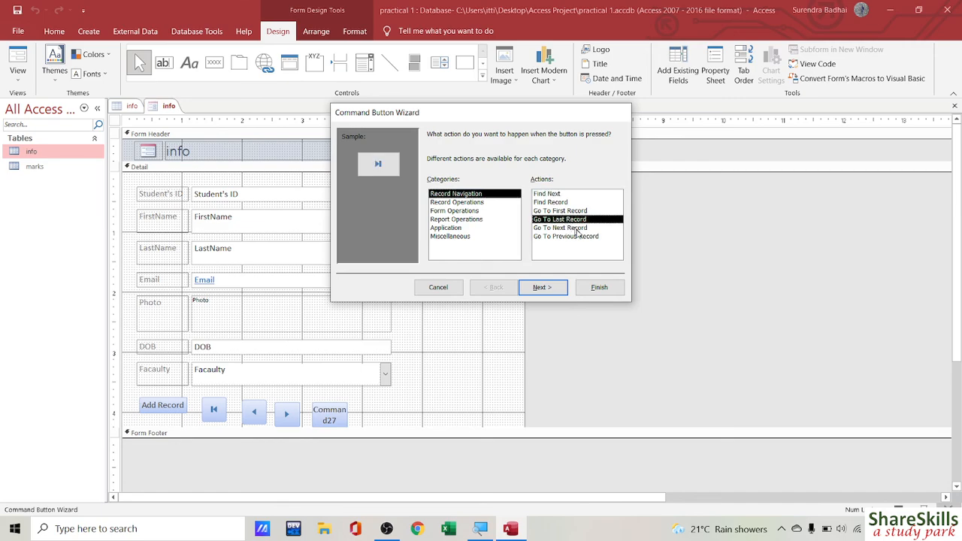
pyautogui.click(599, 288)
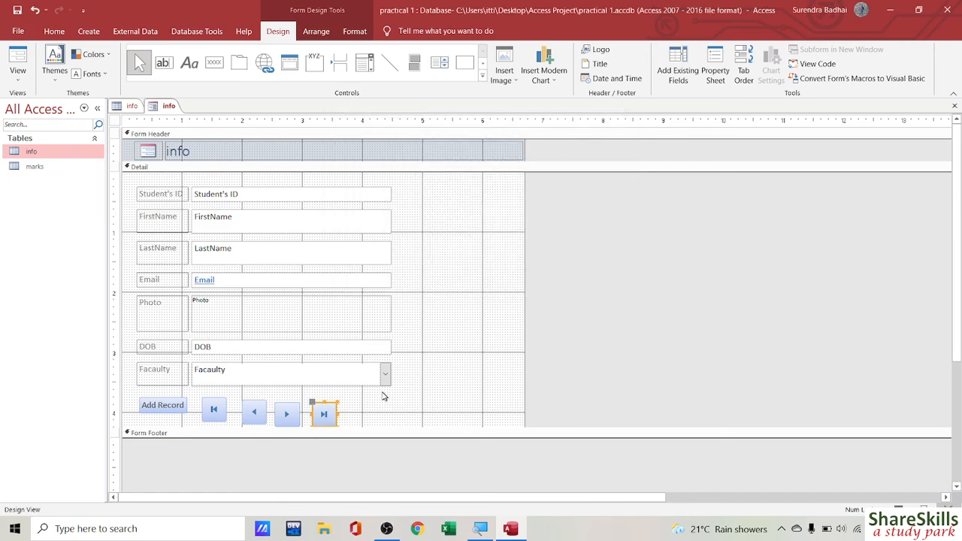
pyautogui.click(383, 412)
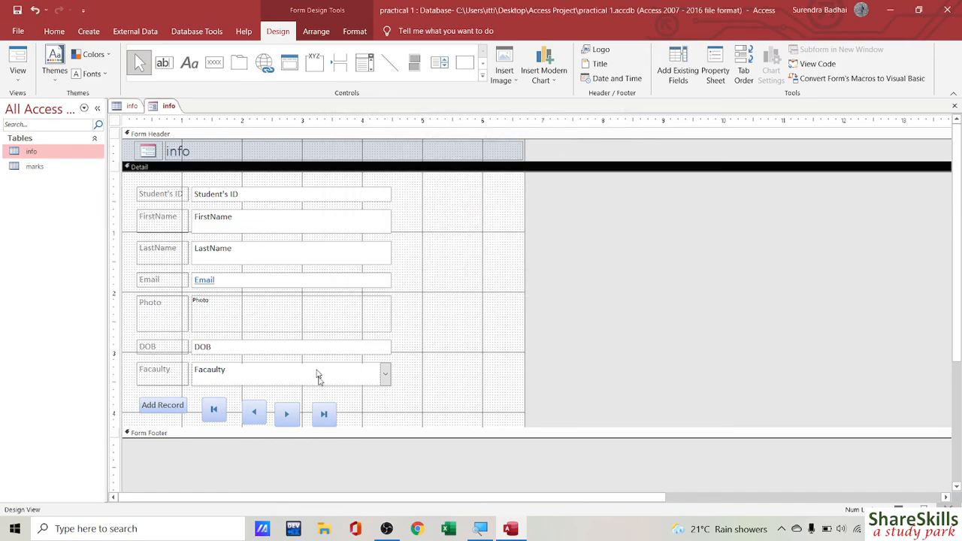
# Step: Preview the form in Form View, then line up the Next and Last buttons in Layout View
pyautogui.click(19, 59)
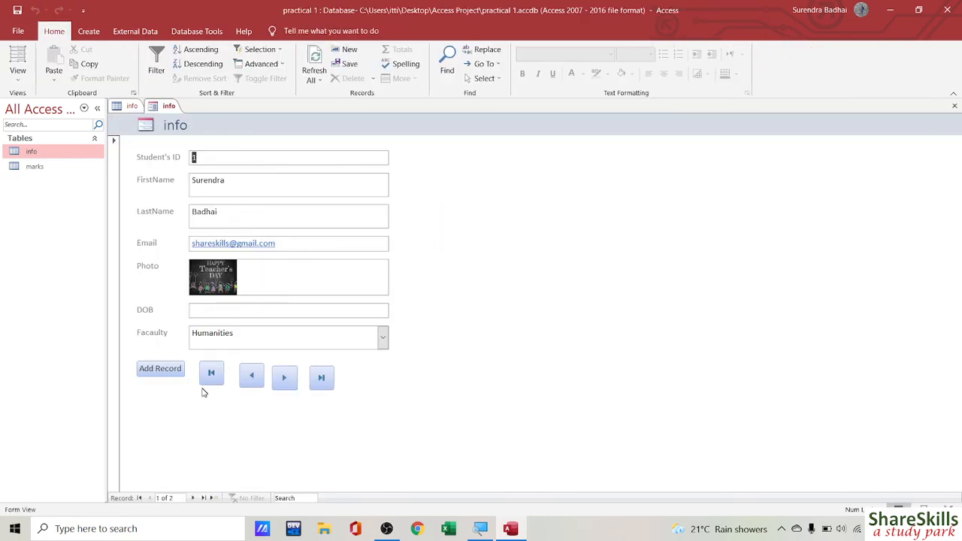
pyautogui.click(18, 60)
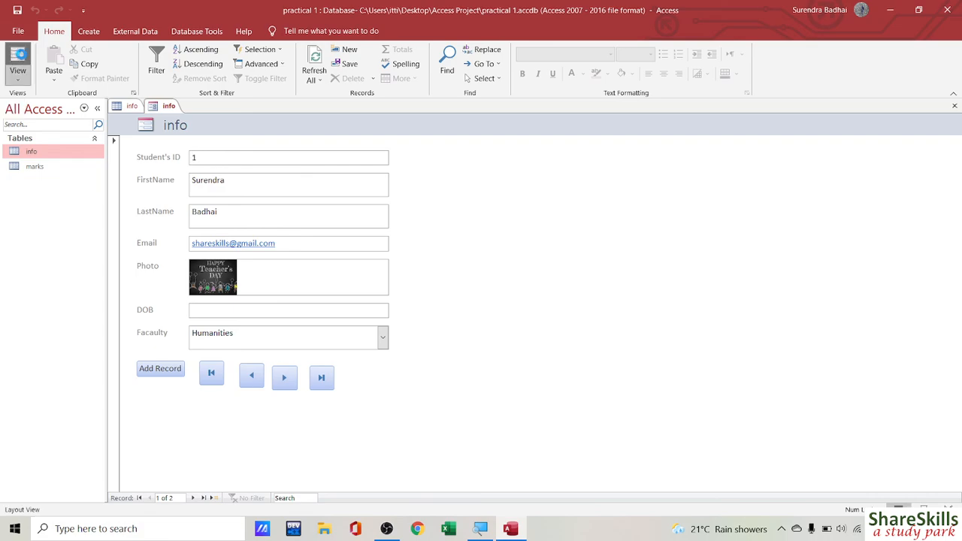
pyautogui.click(288, 380)
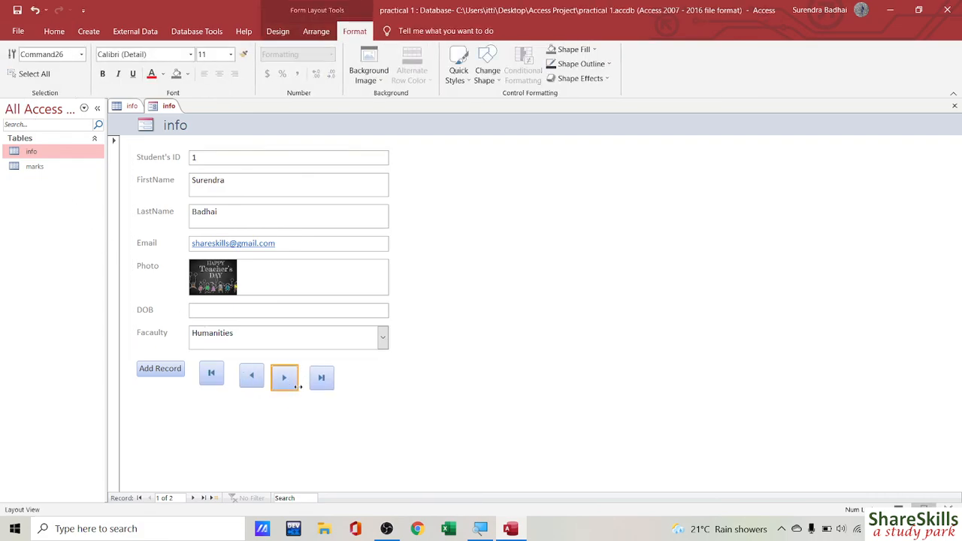
pyautogui.click(294, 382)
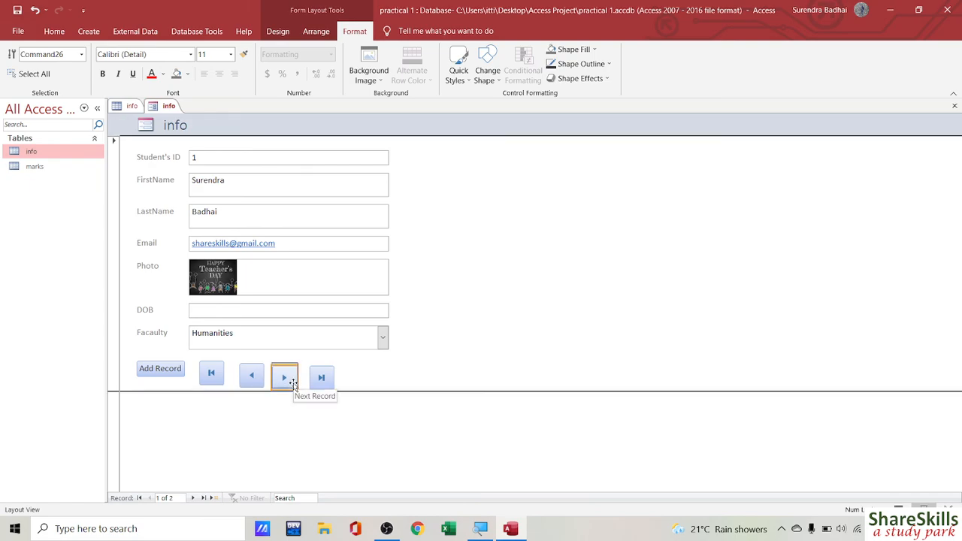
pyautogui.click(326, 385)
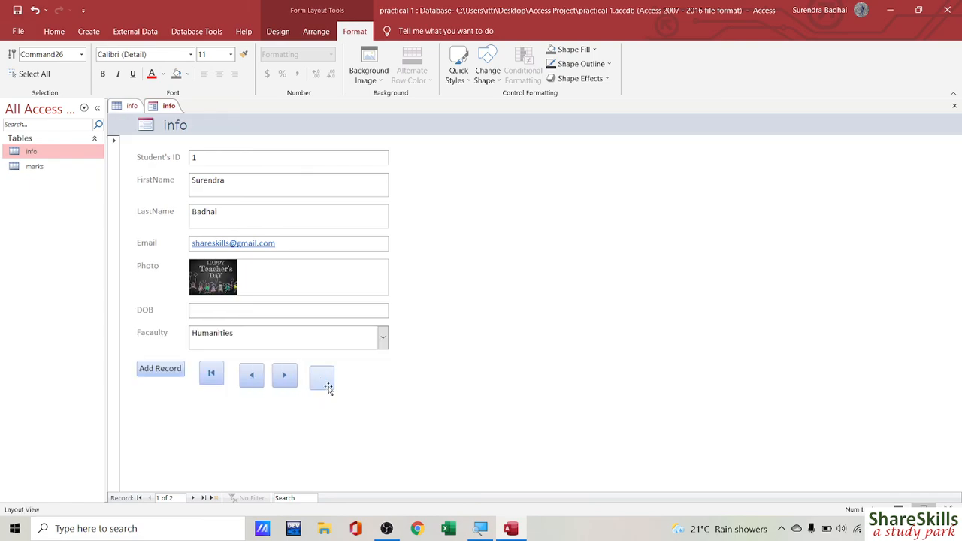
pyautogui.click(326, 385)
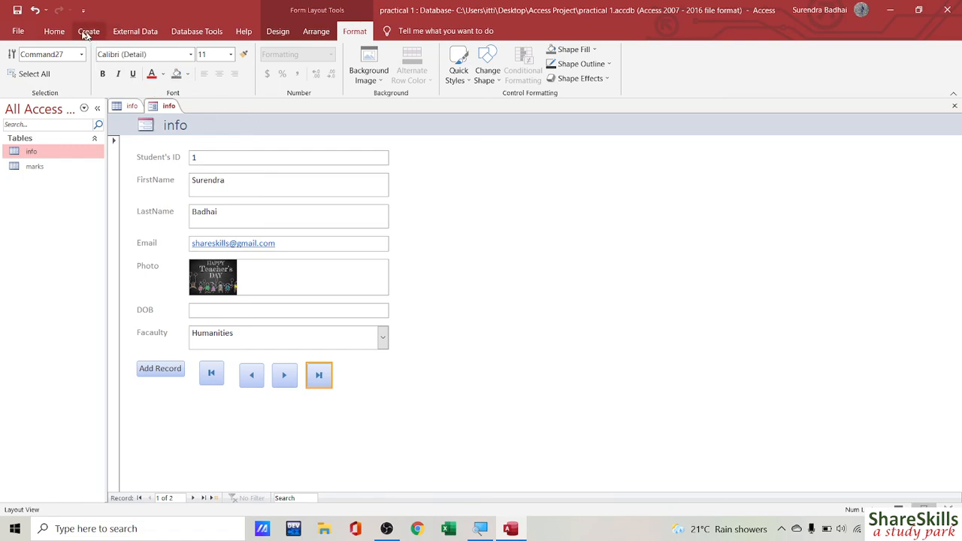
pyautogui.click(52, 31)
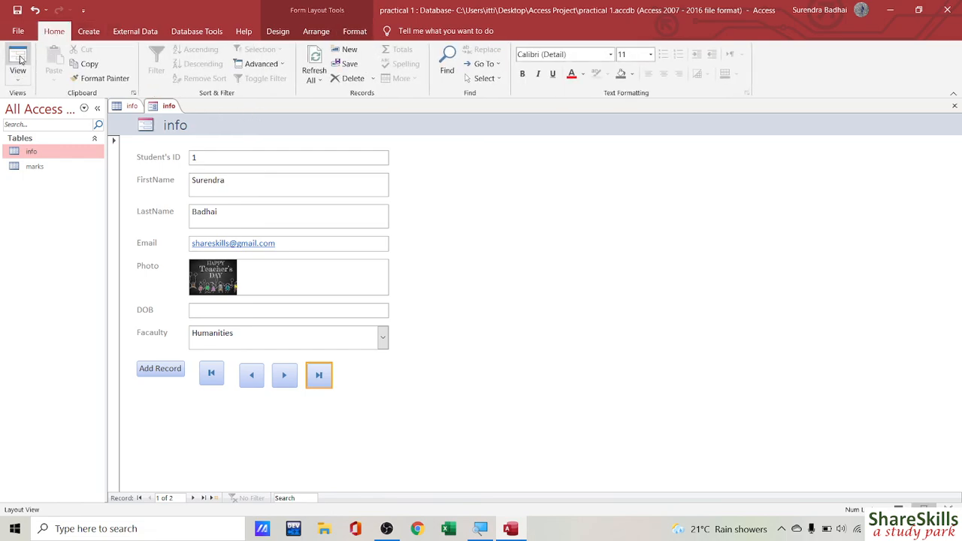
# Step: Test First, Next, Add Record, Last, First and Previous in Form View, dismissing the can't-go-to-record error
pyautogui.click(21, 59)
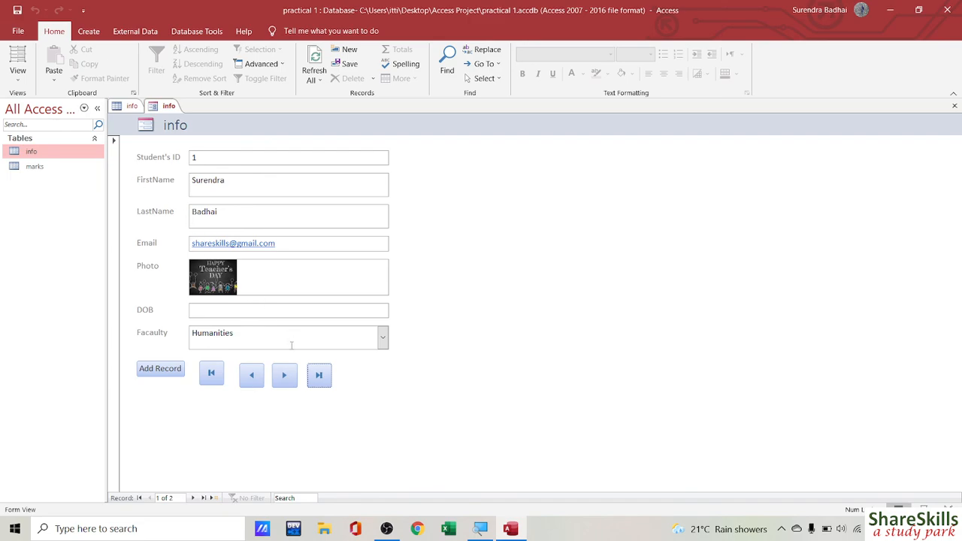
pyautogui.click(209, 378)
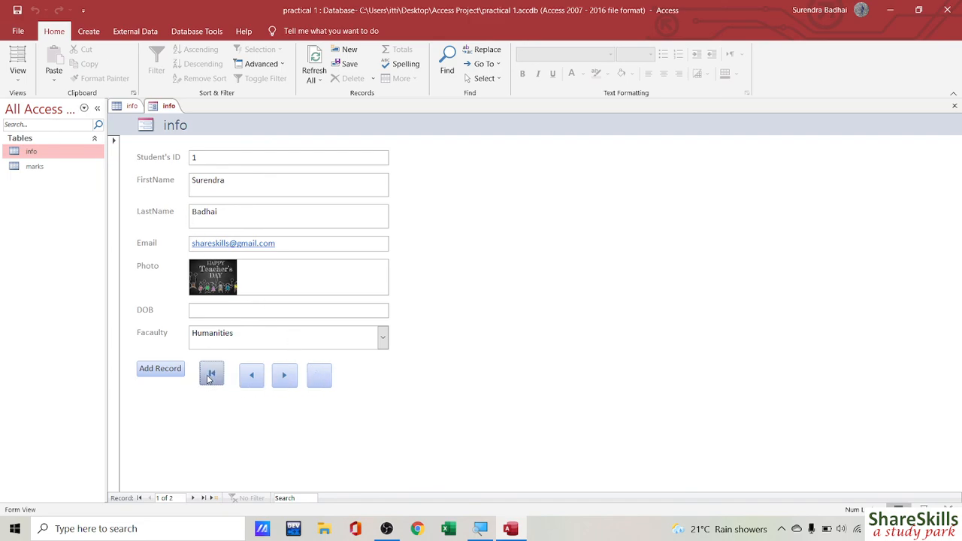
pyautogui.click(293, 378)
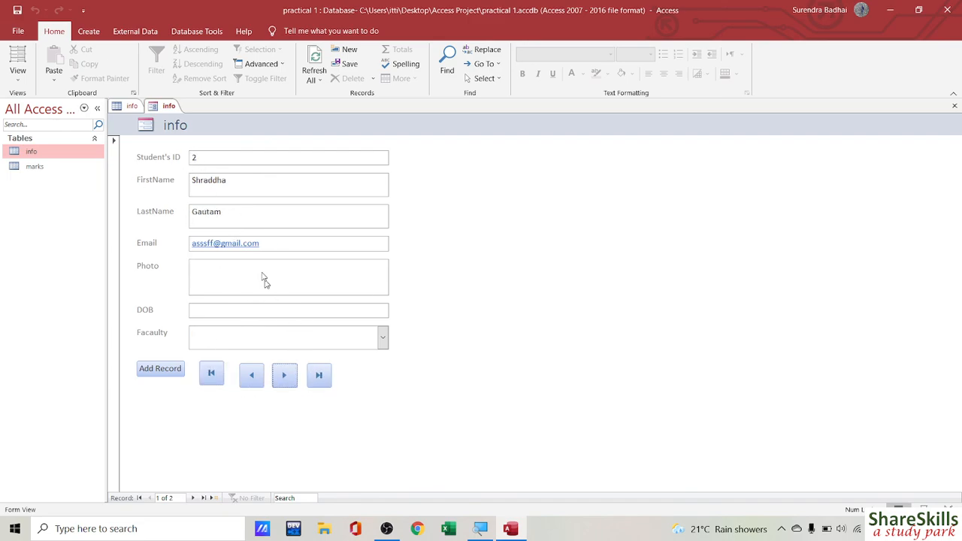
pyautogui.click(160, 369)
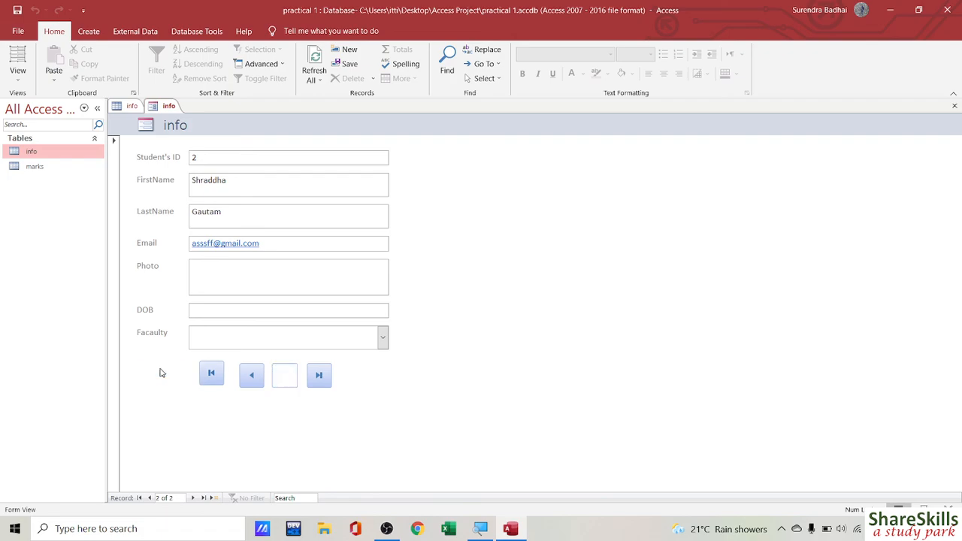
pyautogui.click(319, 378)
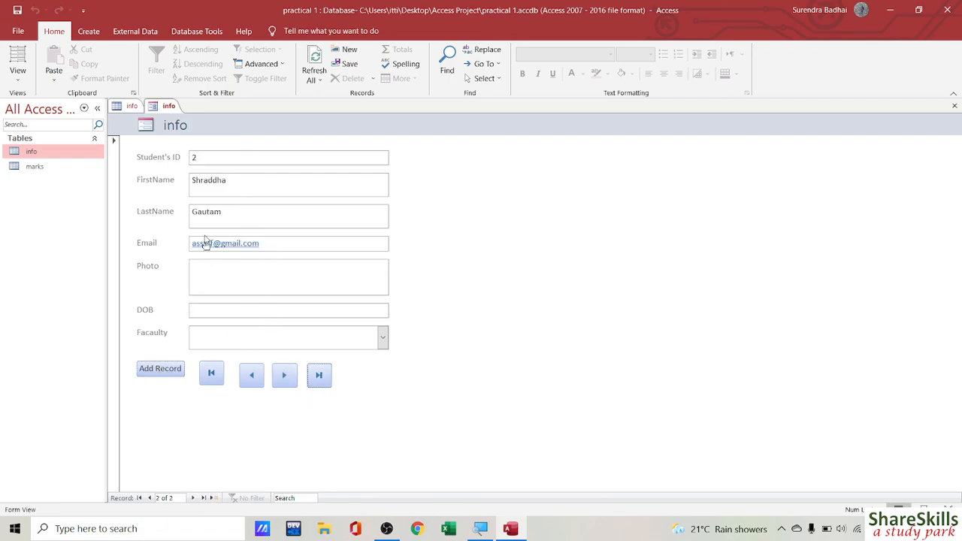
pyautogui.click(217, 381)
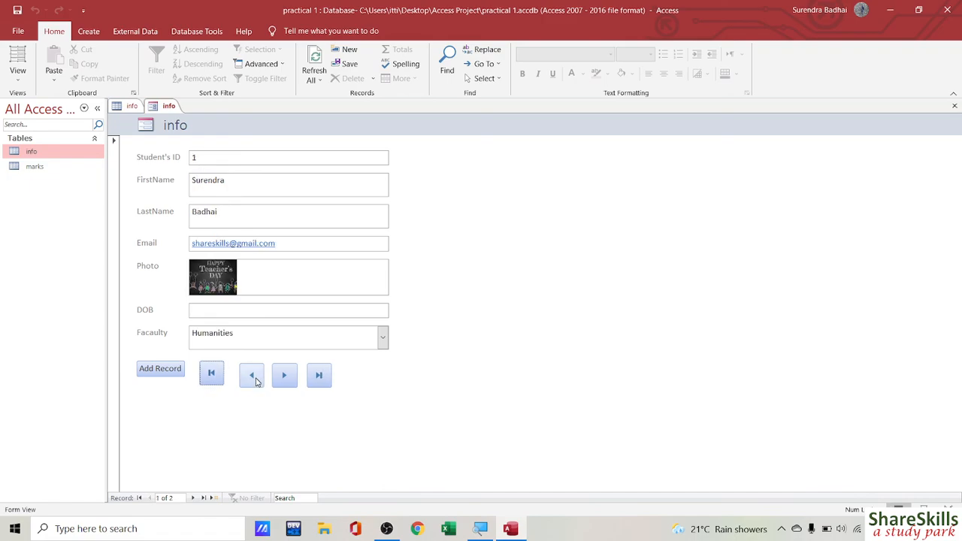
pyautogui.click(251, 376)
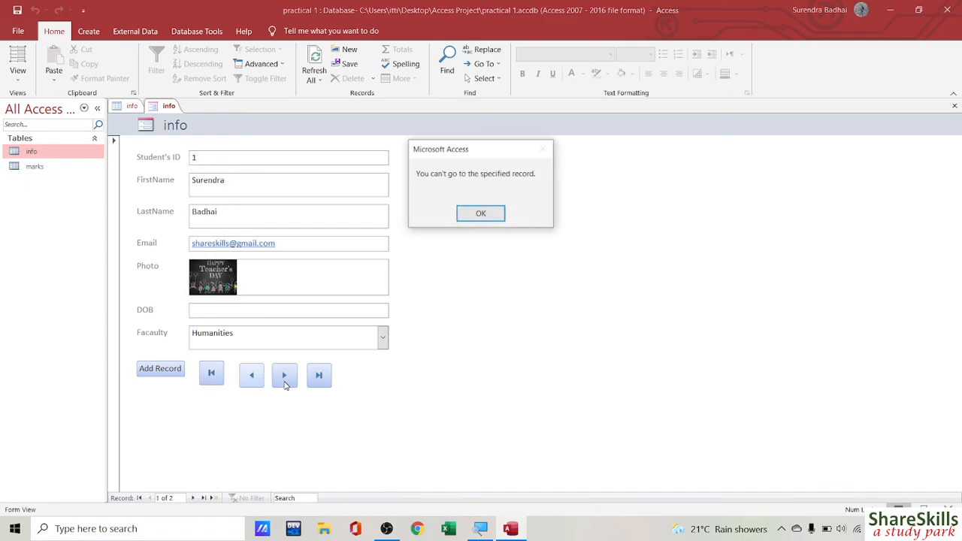
pyautogui.click(486, 215)
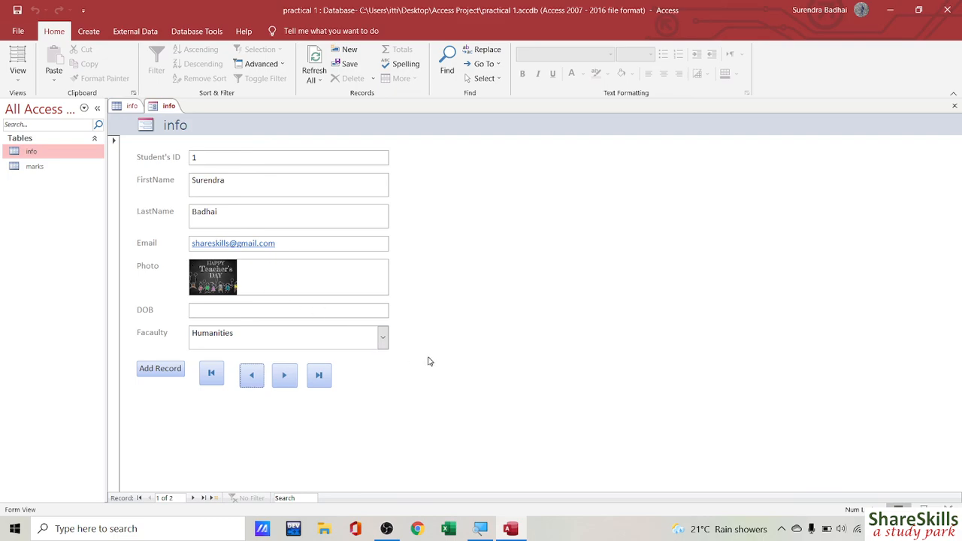